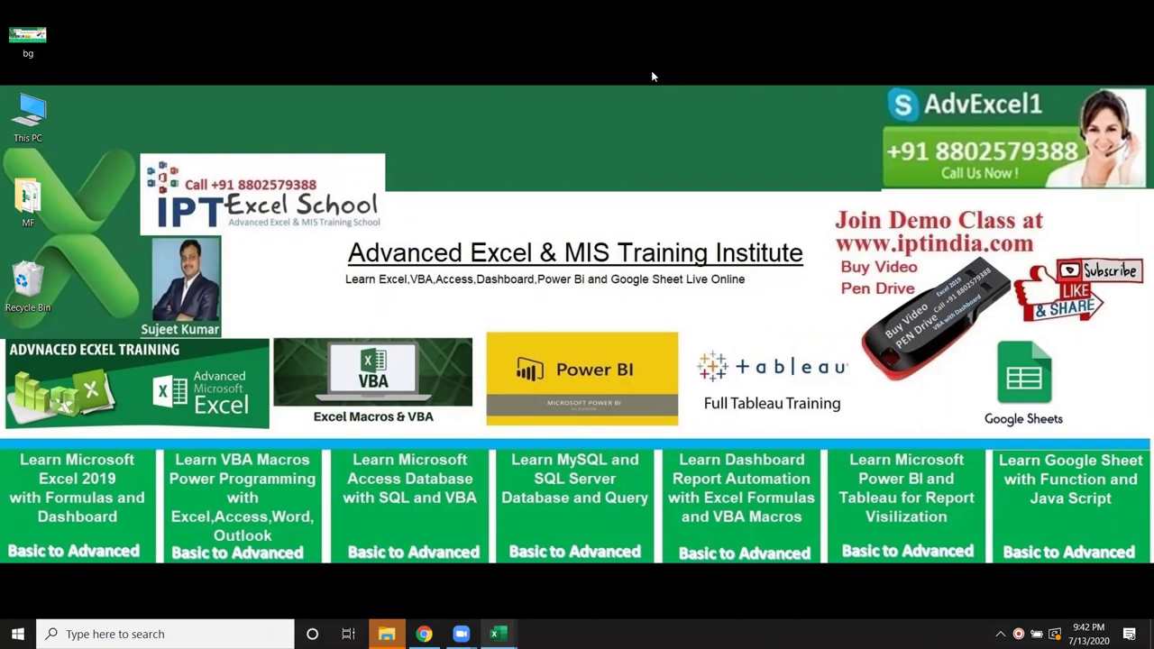
Delete all the old code in Module1, then minimize the VBA editor and File Explorer
{"action": "mouse_move", "coordinate": [494, 634]}
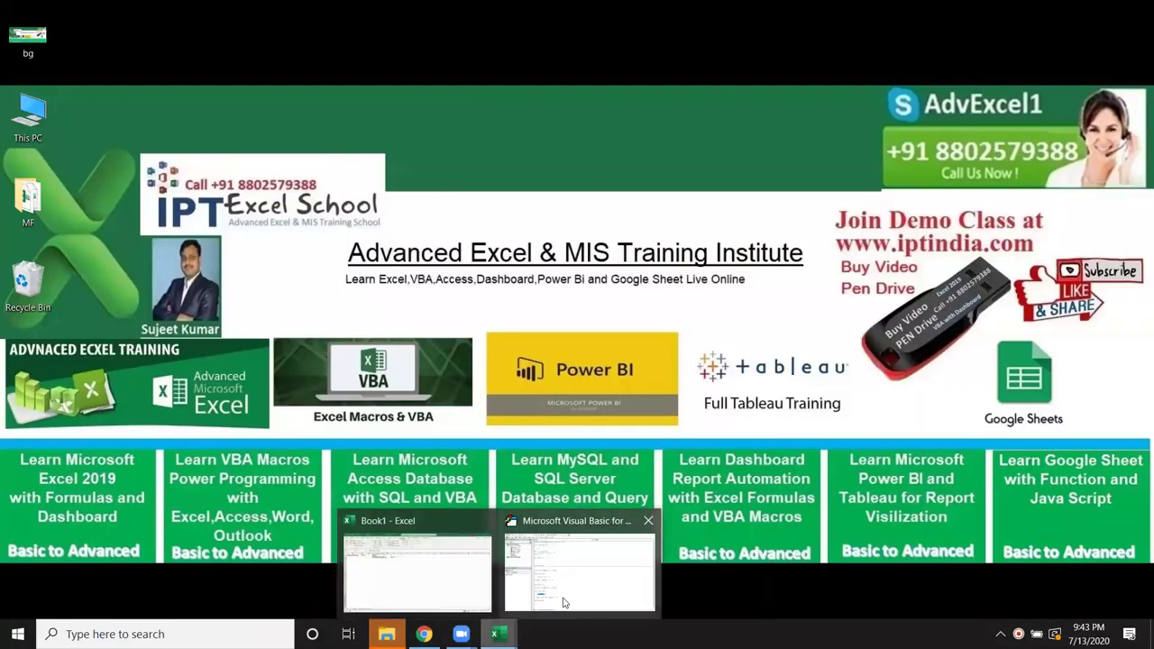
{"action": "left_click", "coordinate": [557, 584]}
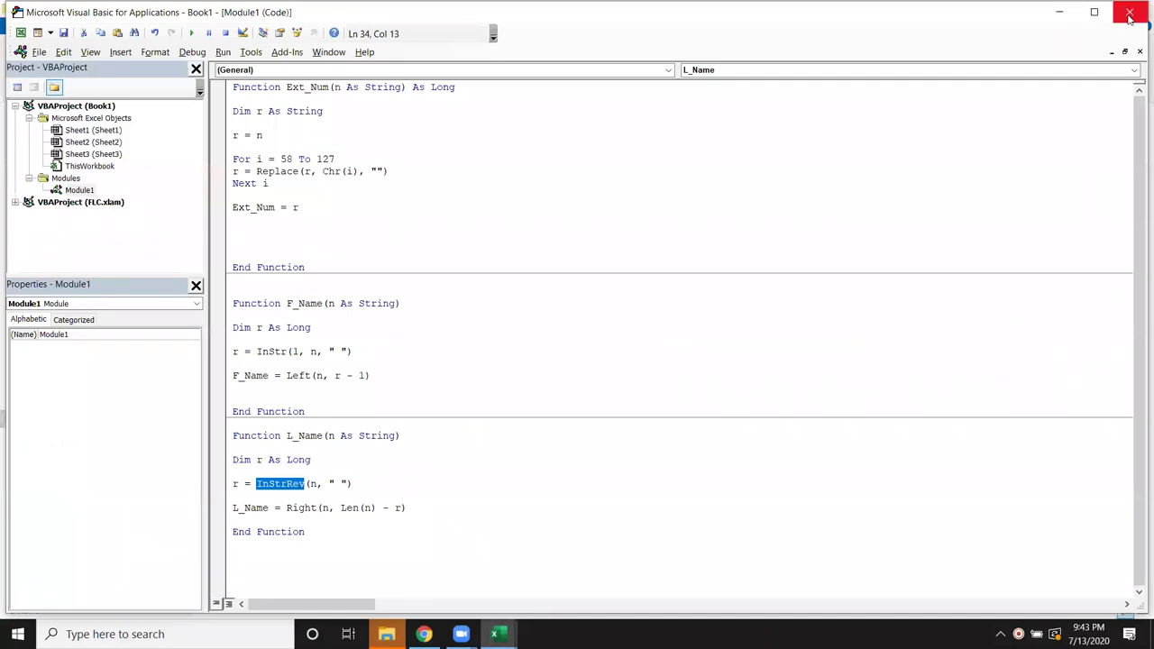
{"action": "left_click_drag", "start_coordinate": [343, 541], "coordinate": [171, 52]}
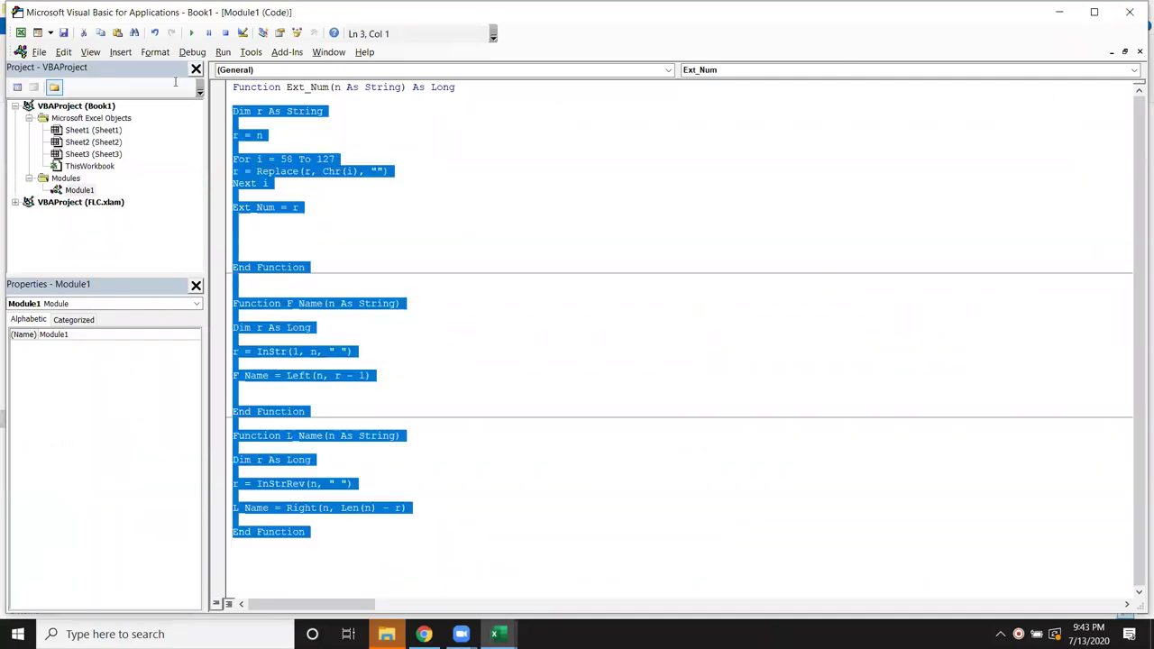
{"action": "key", "text": "Delete"}
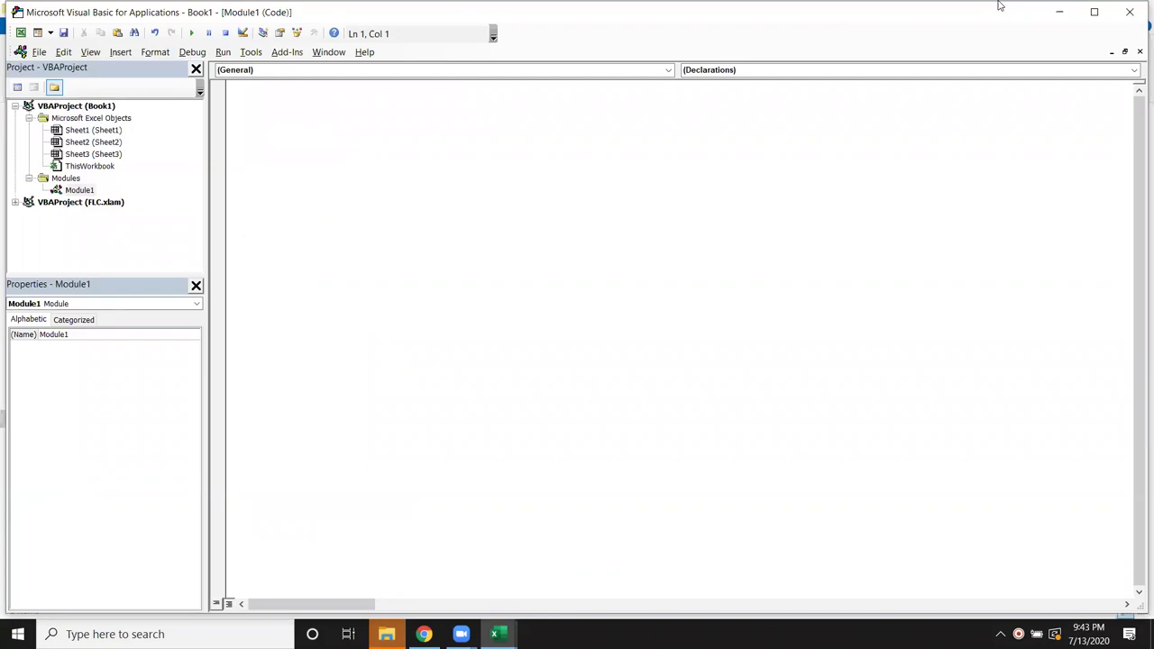
{"action": "left_click", "coordinate": [1058, 11]}
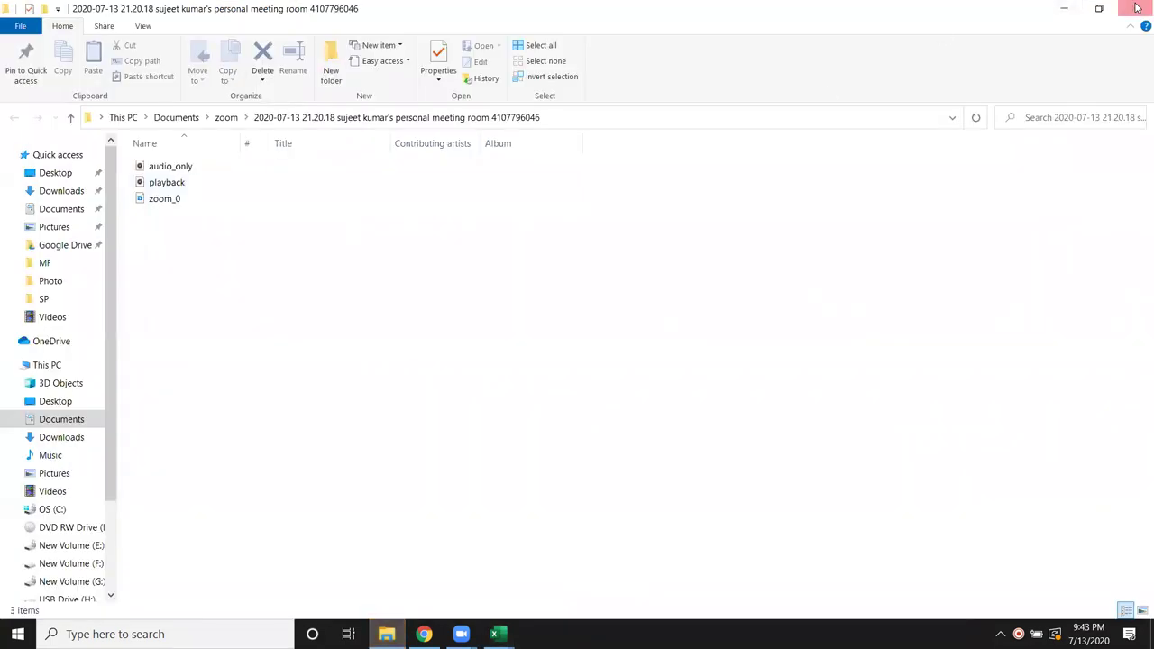
{"action": "left_click", "coordinate": [1058, 11]}
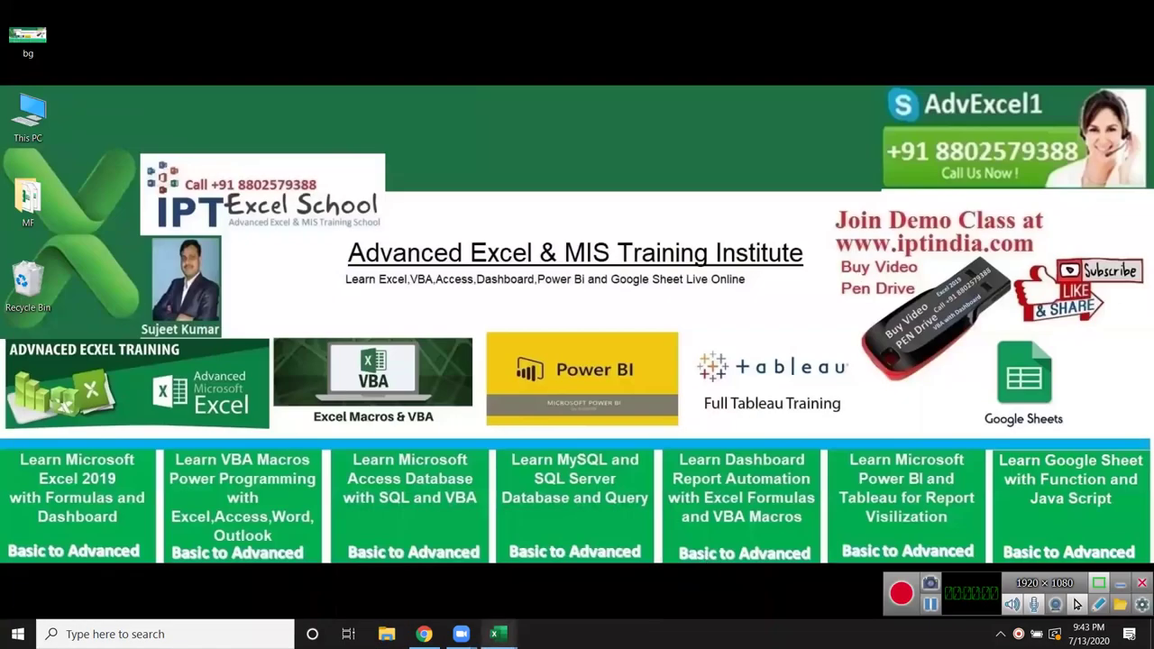
Restore the Book1 workbook and launch the Visual Basic editor from the Developer tab
{"action": "mouse_move", "coordinate": [494, 634]}
{"action": "left_click", "coordinate": [464, 594]}
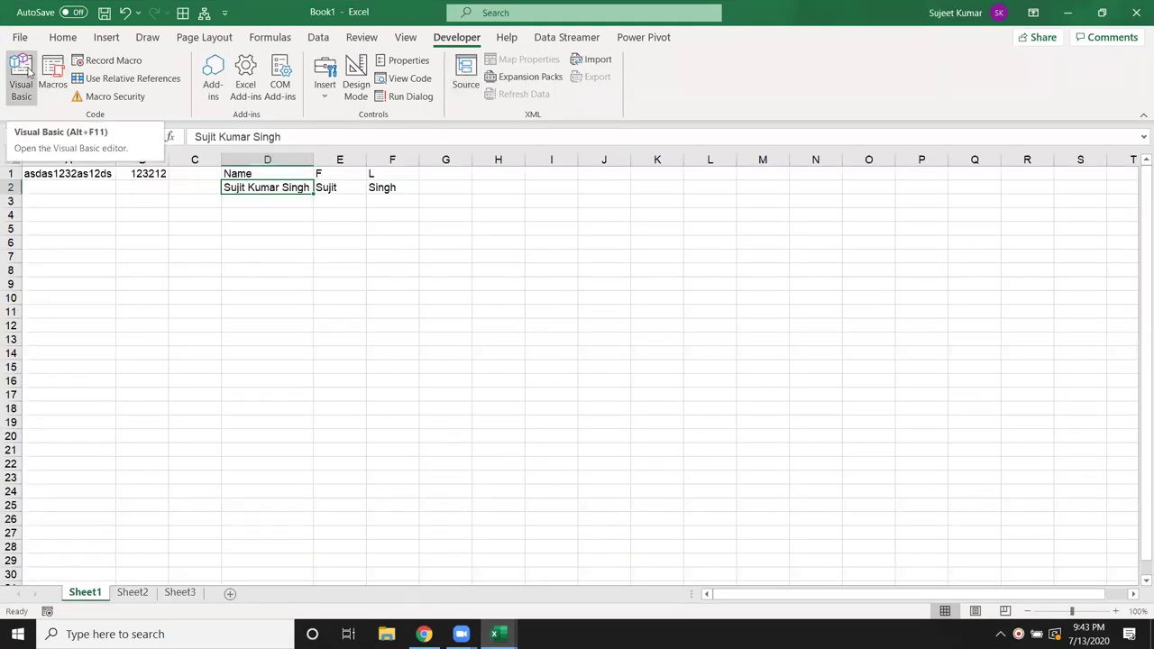
{"action": "left_click", "coordinate": [25, 74]}
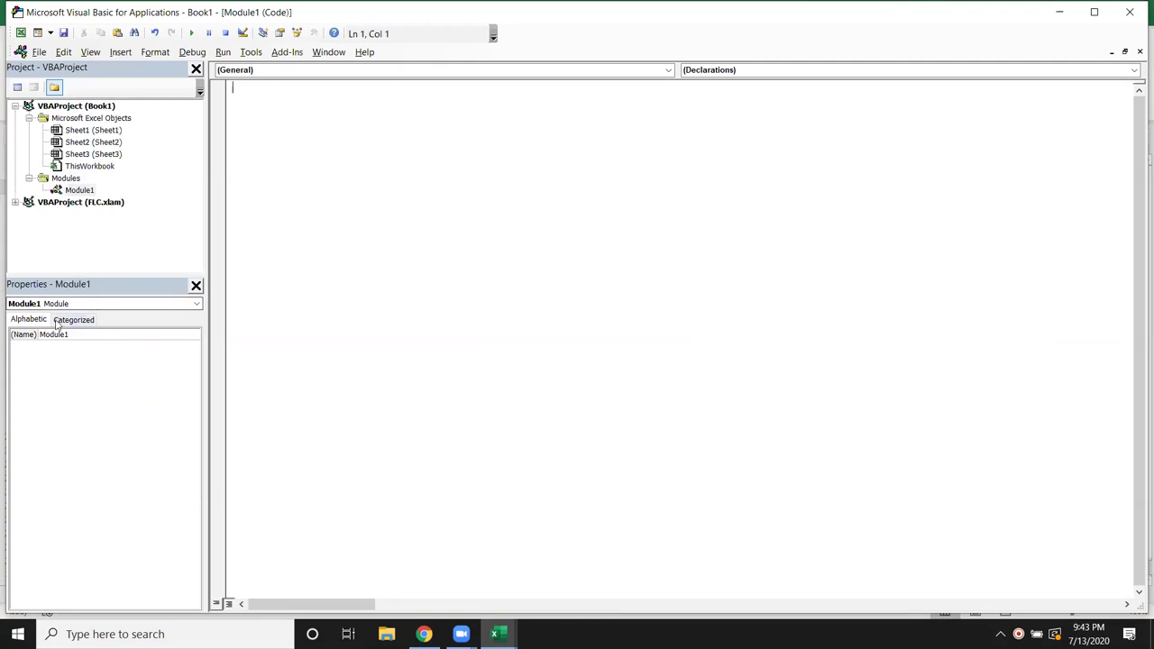
{"action": "left_click", "coordinate": [63, 288]}
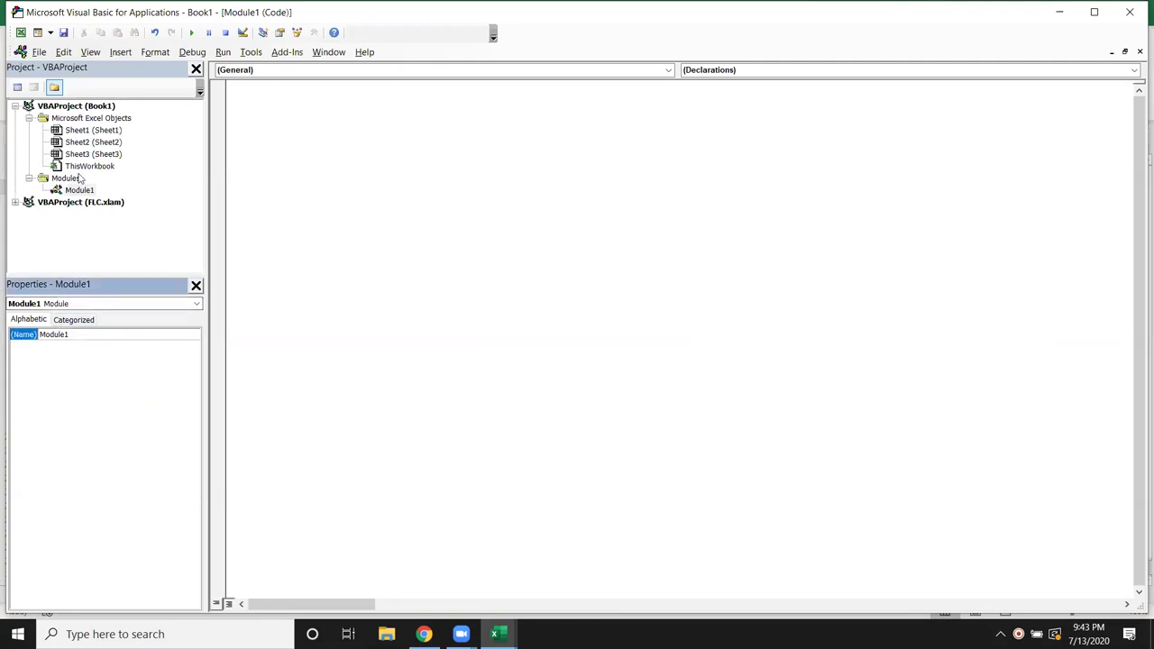
{"action": "left_click", "coordinate": [258, 189]}
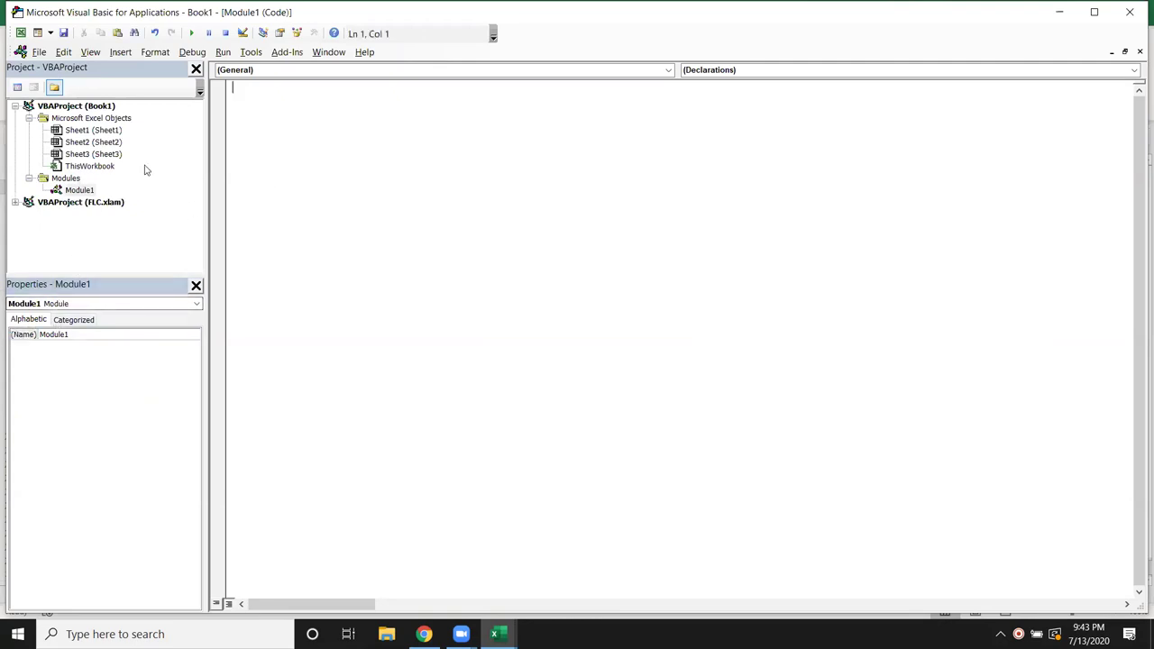
Look through the Sheet1 and Sheet2 code windows, ending on Module1's empty code window
{"action": "double_click", "coordinate": [117, 131]}
{"action": "double_click", "coordinate": [112, 143]}
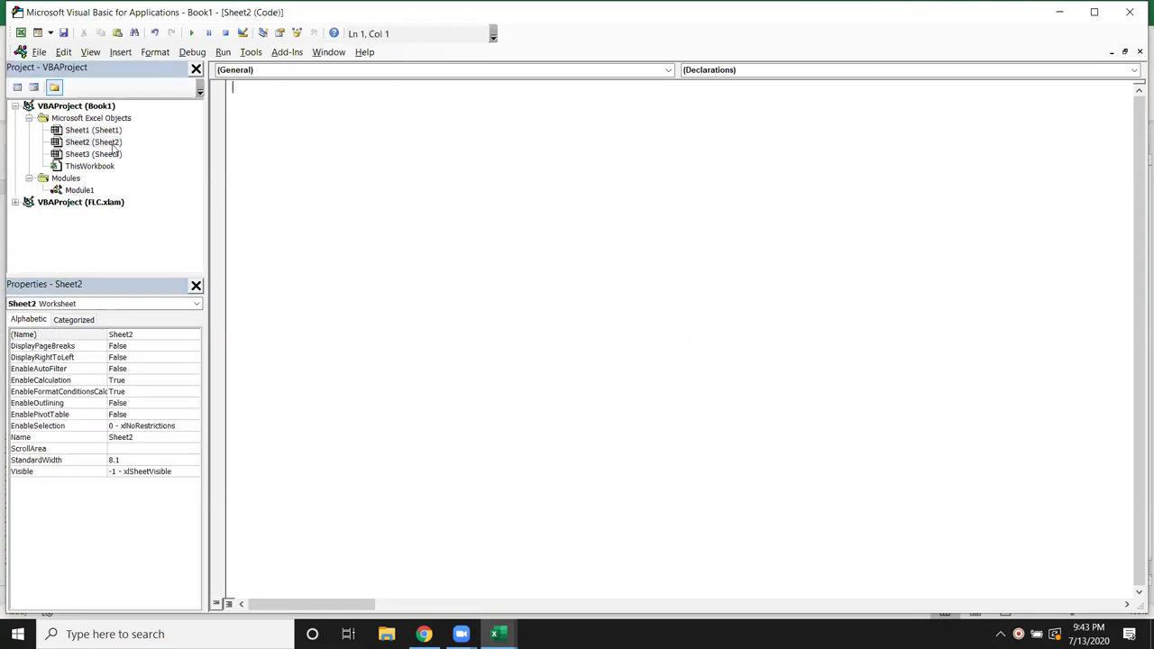
{"action": "double_click", "coordinate": [93, 192]}
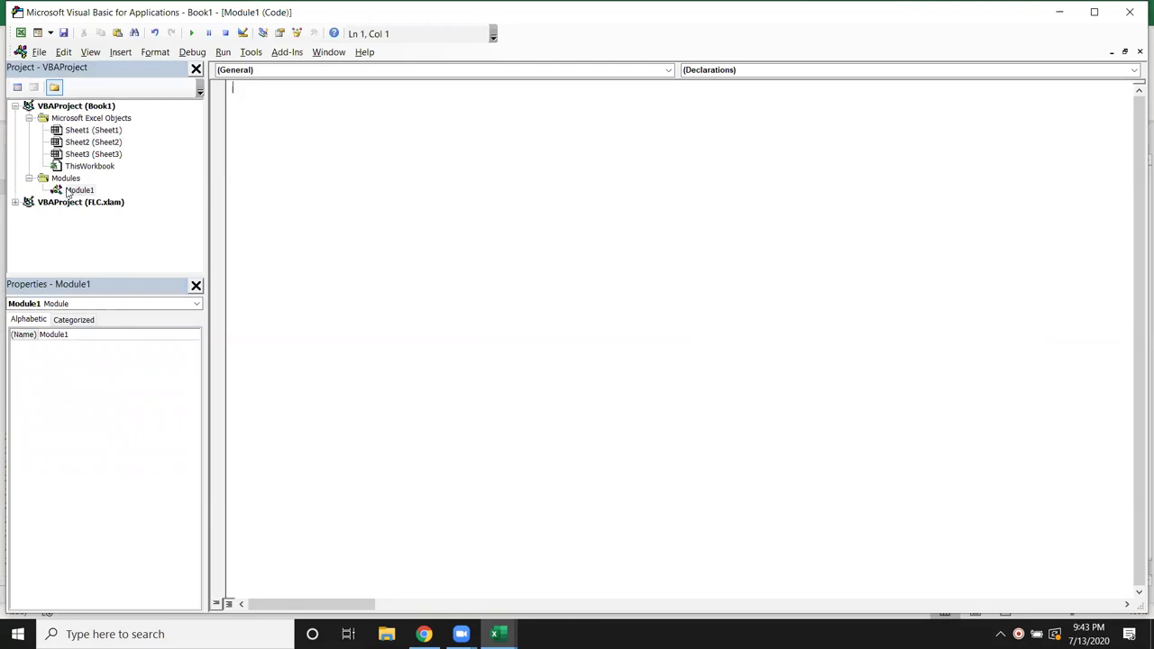
{"action": "left_click", "coordinate": [122, 52]}
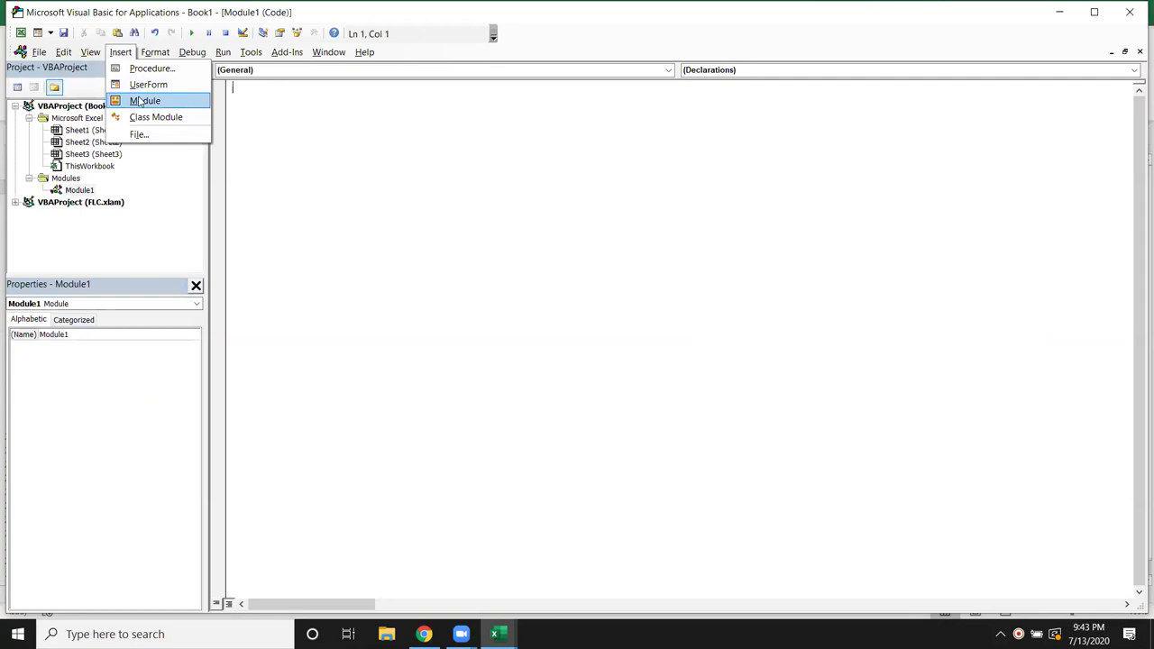
{"action": "key", "text": "Escape"}
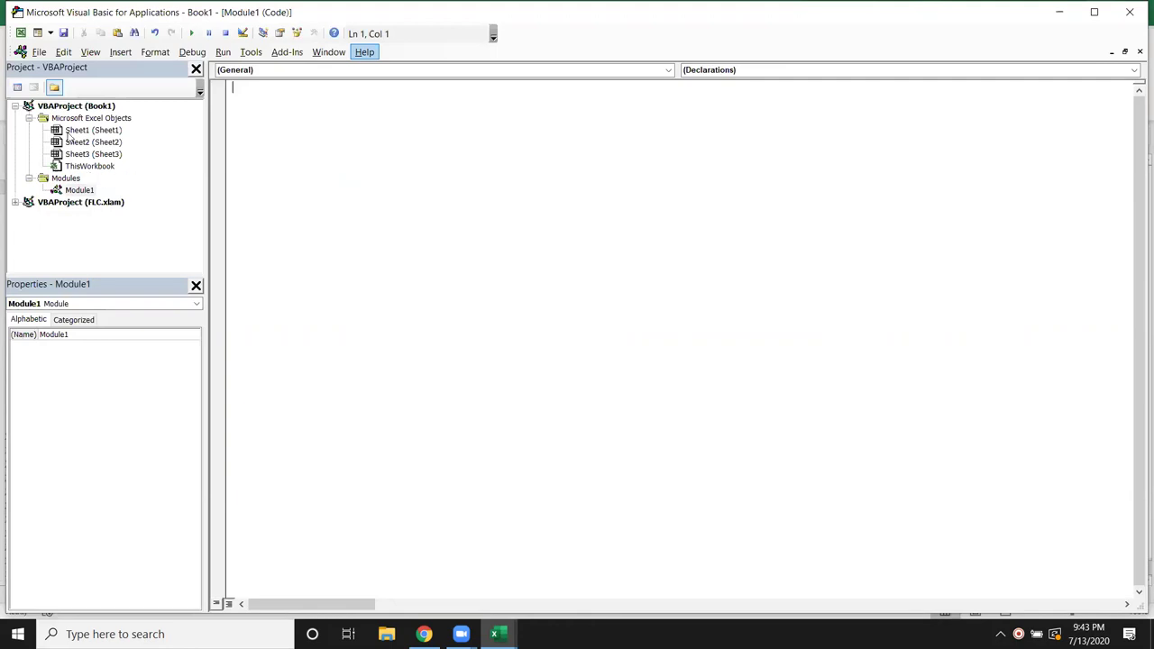
{"action": "left_click", "coordinate": [92, 133]}
{"action": "double_click", "coordinate": [93, 135]}
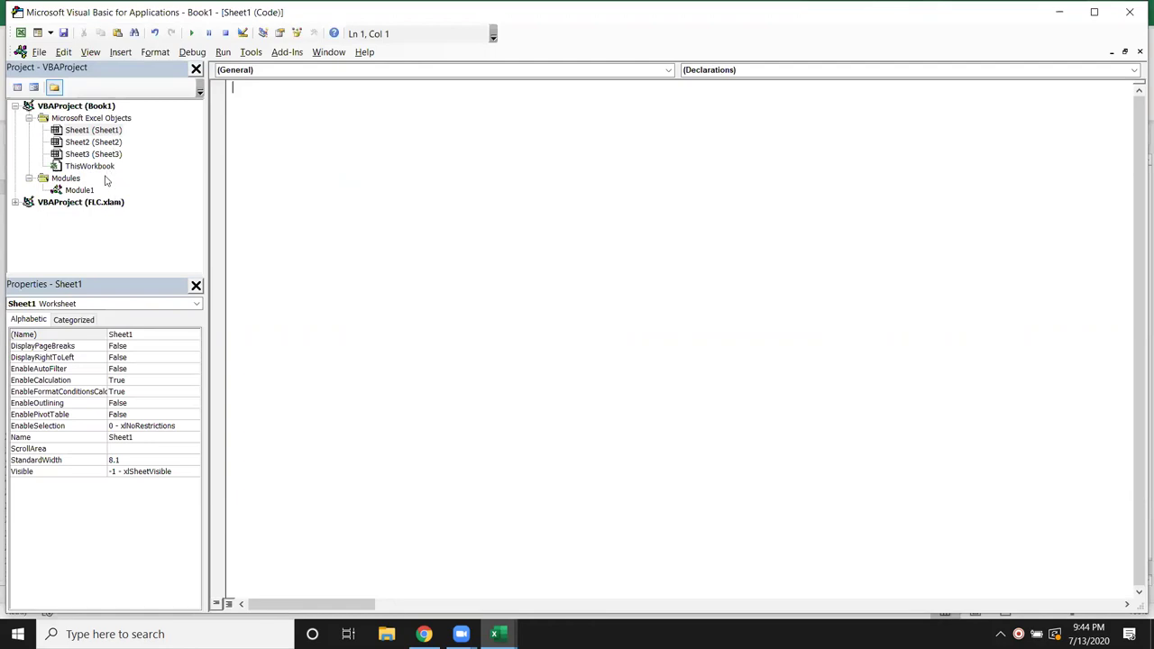
{"action": "double_click", "coordinate": [89, 191]}
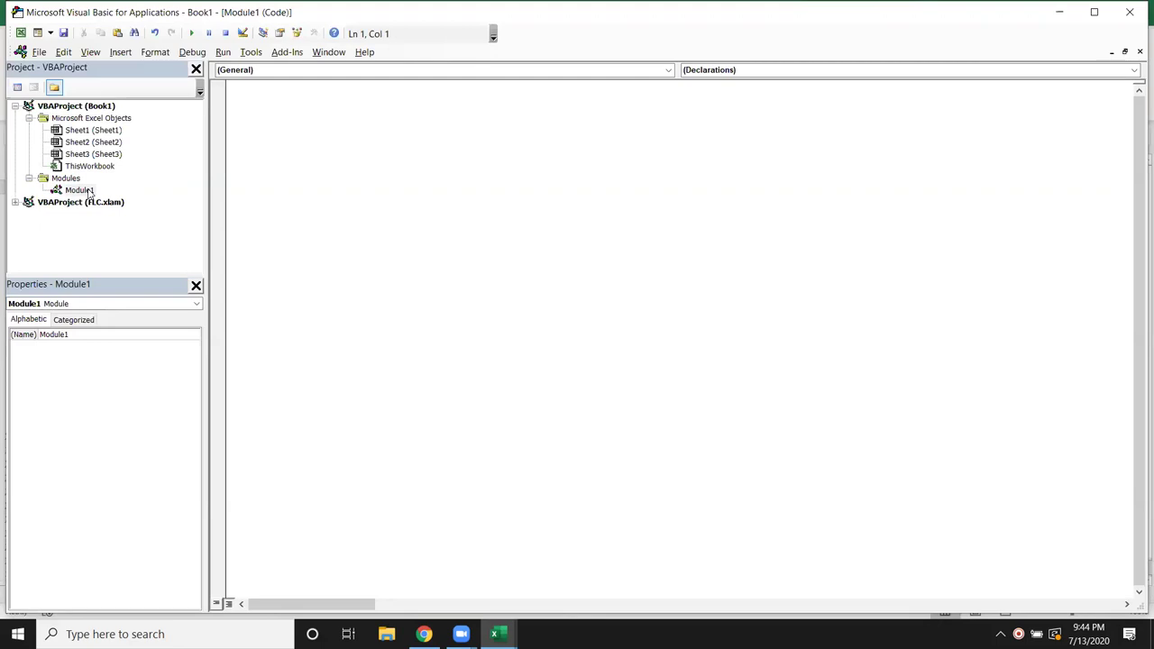
Create an empty Sub rr() procedure with End Sub and blank lines in Module1
{"action": "type", "text": "public sub"}
{"action": "key", "text": "BackSpace"}
{"action": "key", "text": "BackSpace"}
{"action": "key", "text": "BackSpace"}
{"action": "key", "text": "BackSpace"}
{"action": "key", "text": "BackSpace"}
{"action": "key", "text": "BackSpace"}
{"action": "key", "text": "BackSpace"}
{"action": "key", "text": "BackSpace"}
{"action": "type", "text": "sub "}
{"action": "type", "text": "rr()"}
{"action": "key", "text": "Return"}
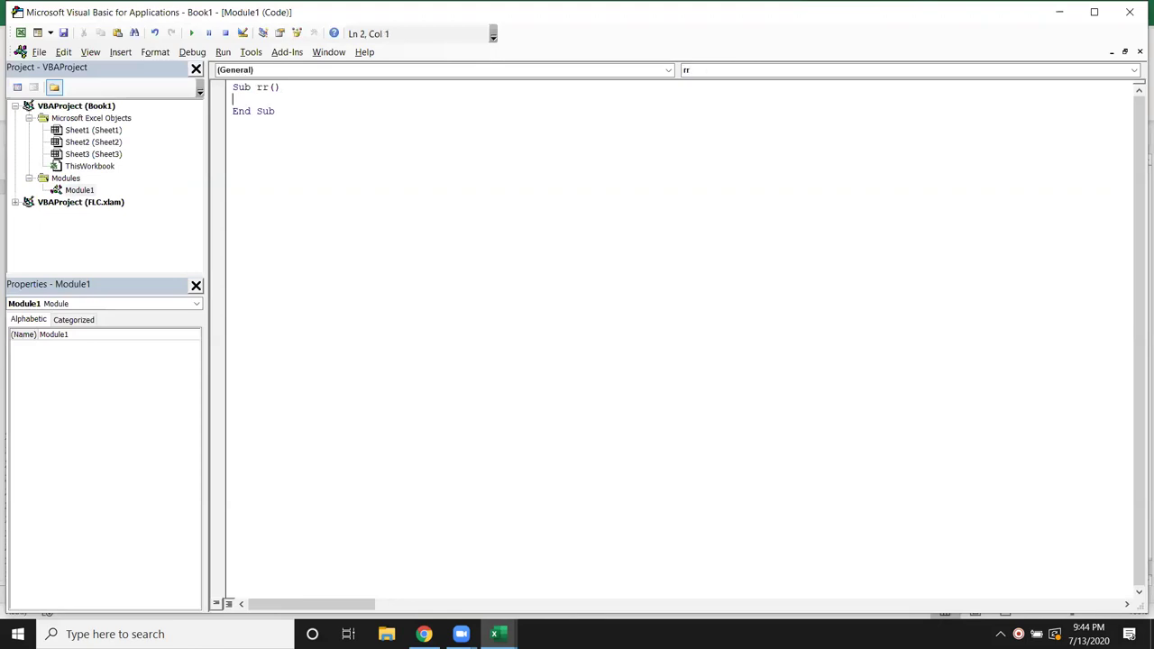
{"action": "key", "text": "Return"}
{"action": "key", "text": "Return"}
{"action": "key", "text": "Return"}
{"action": "key", "text": "Return"}
{"action": "key", "text": "Up"}
{"action": "key", "text": "Up"}
{"action": "key", "text": "Up"}
{"action": "key", "text": "Up"}
{"action": "key", "text": "shift+Down"}
{"action": "key", "text": "shift+Down"}
{"action": "key", "text": "shift+Down"}
{"action": "key", "text": "shift+Down"}
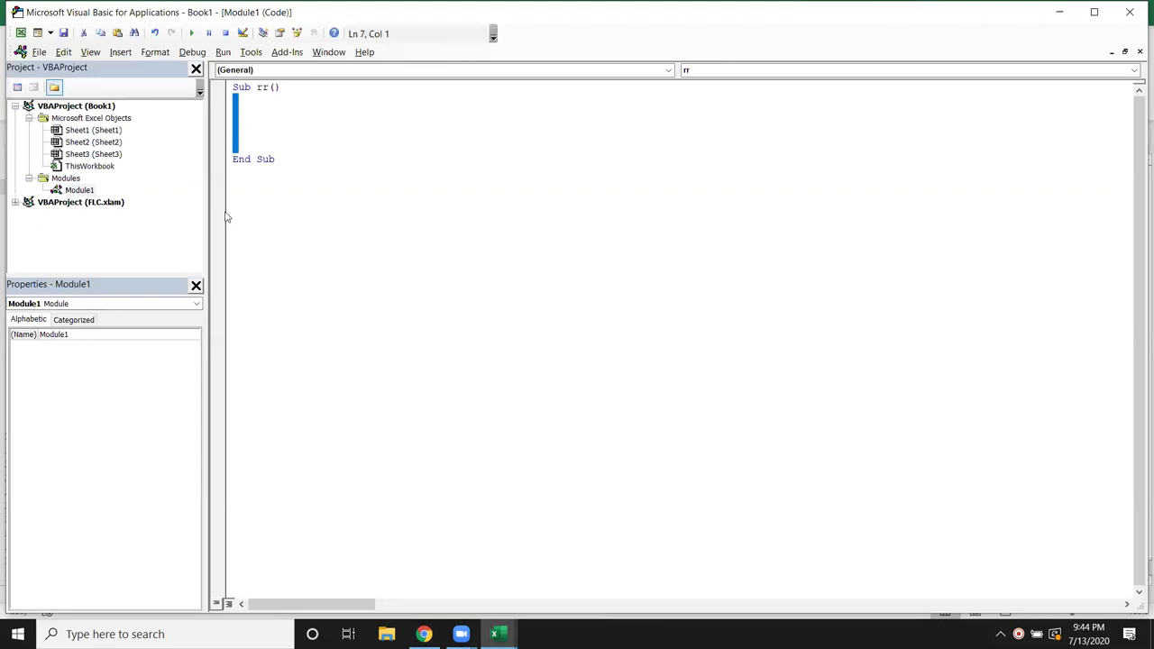
{"action": "left_click", "coordinate": [332, 340]}
Check Excel's macro list for rr, then return to the procedure in the editor
{"action": "key", "text": "alt+F11"}
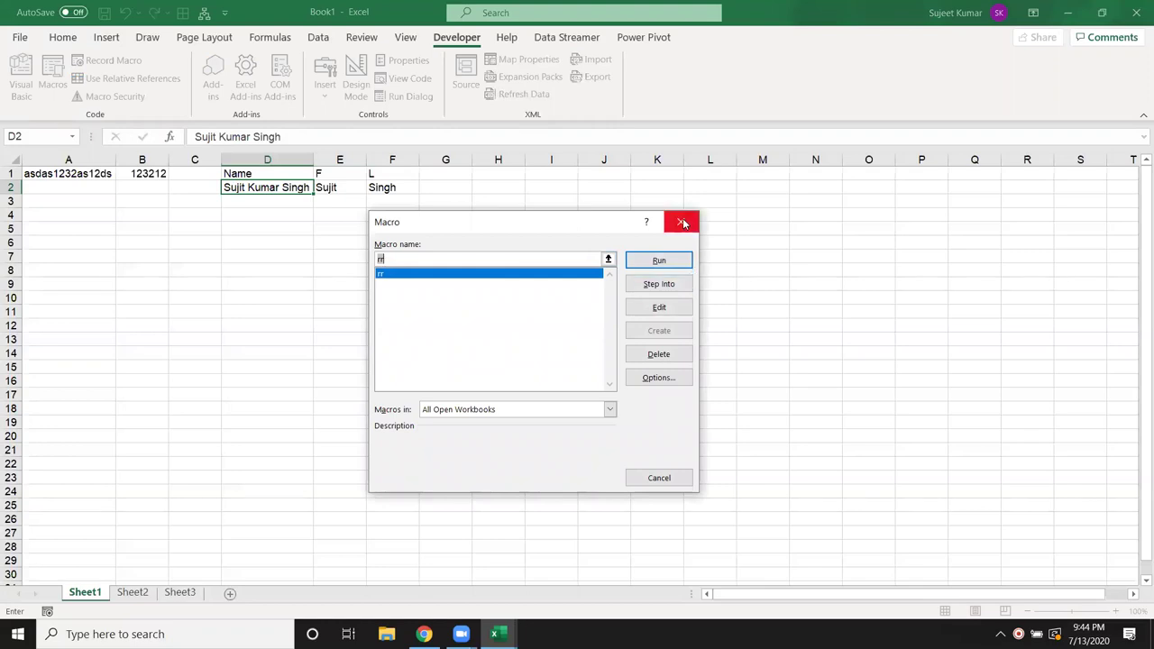
{"action": "left_click", "coordinate": [683, 222]}
{"action": "key", "text": "alt+F11"}
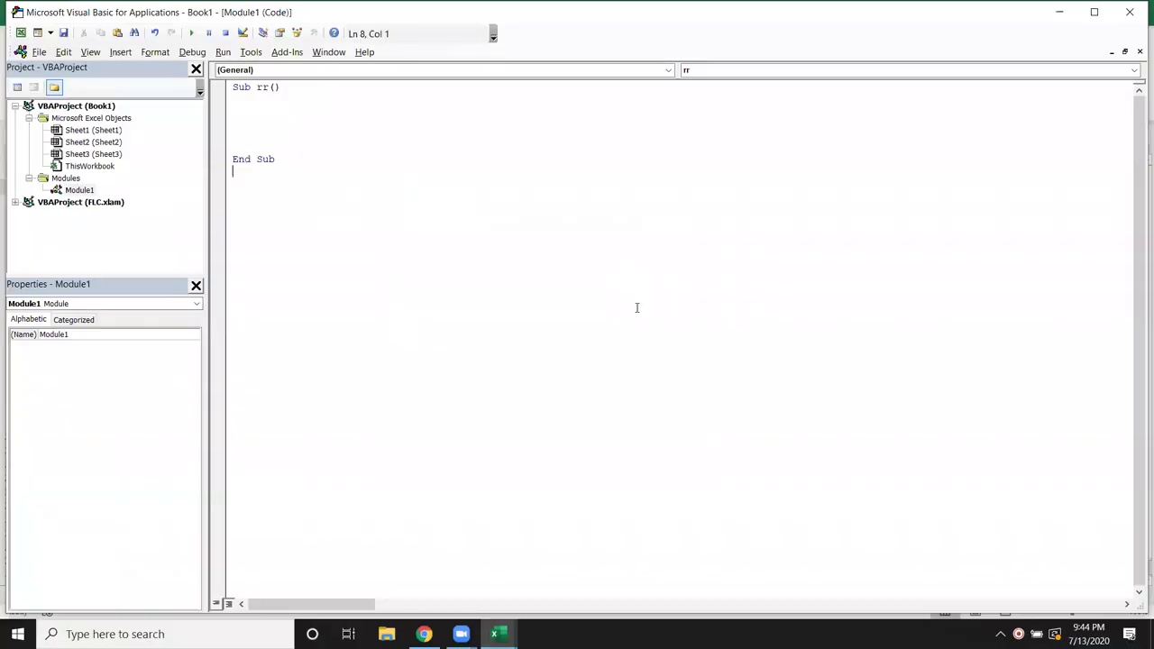
{"action": "left_click", "coordinate": [284, 135]}
Replace the procedure name rr with 'Test Today' in the Sub header
{"action": "double_click", "coordinate": [243, 89]}
{"action": "double_click", "coordinate": [262, 89]}
{"action": "type", "text": "Test"}
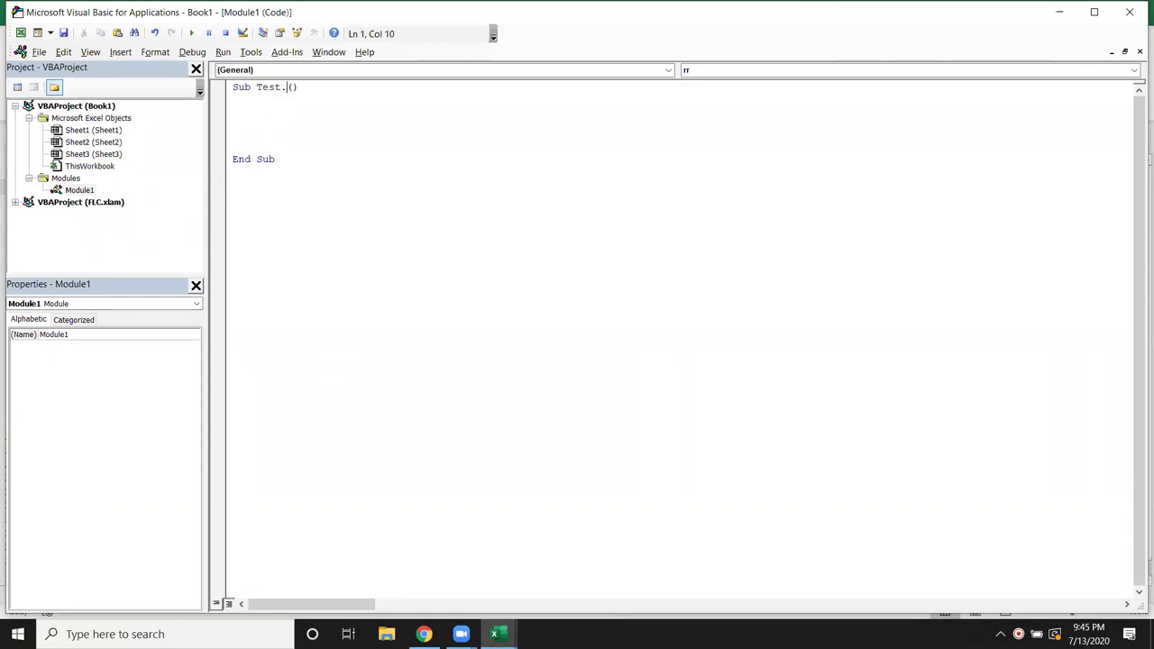
{"action": "key", "text": "Right"}
{"action": "key", "text": "Left"}
{"action": "type", "text": "Todf"}
{"action": "key", "text": "BackSpace"}
{"action": "type", "text": "ay"}
Fix the compile error by replacing the space with an underscore, giving Test_Today
{"action": "left_click", "coordinate": [275, 114]}
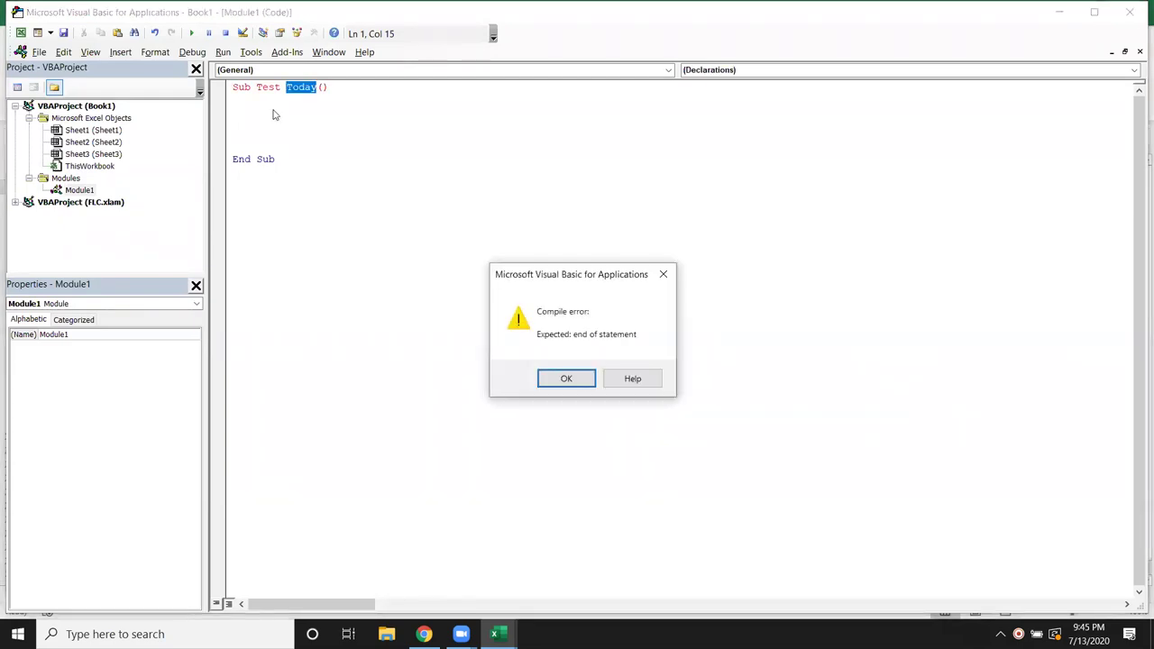
{"action": "key", "text": "Return"}
{"action": "key", "text": "Left"}
{"action": "key", "text": "BackSpace"}
{"action": "type", "text": "_"}
{"action": "left_click", "coordinate": [233, 99]}
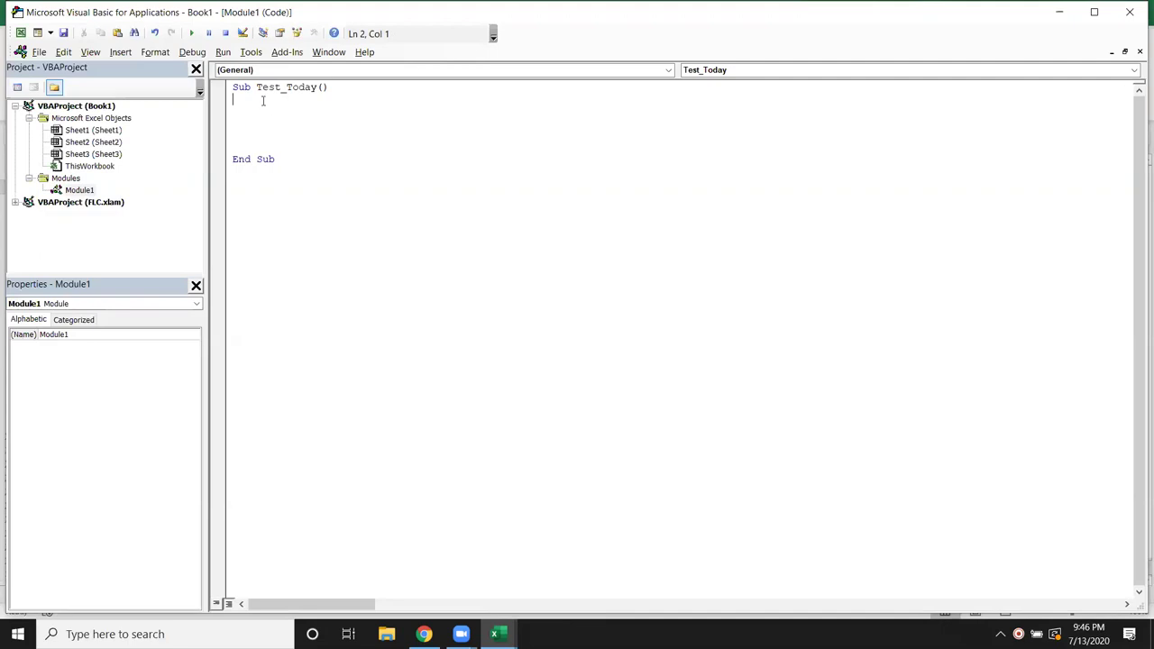
Rename the procedure from Test_Today to Raj1 and place the caret in its body
{"action": "left_click_drag", "start_coordinate": [257, 88], "coordinate": [316, 87]}
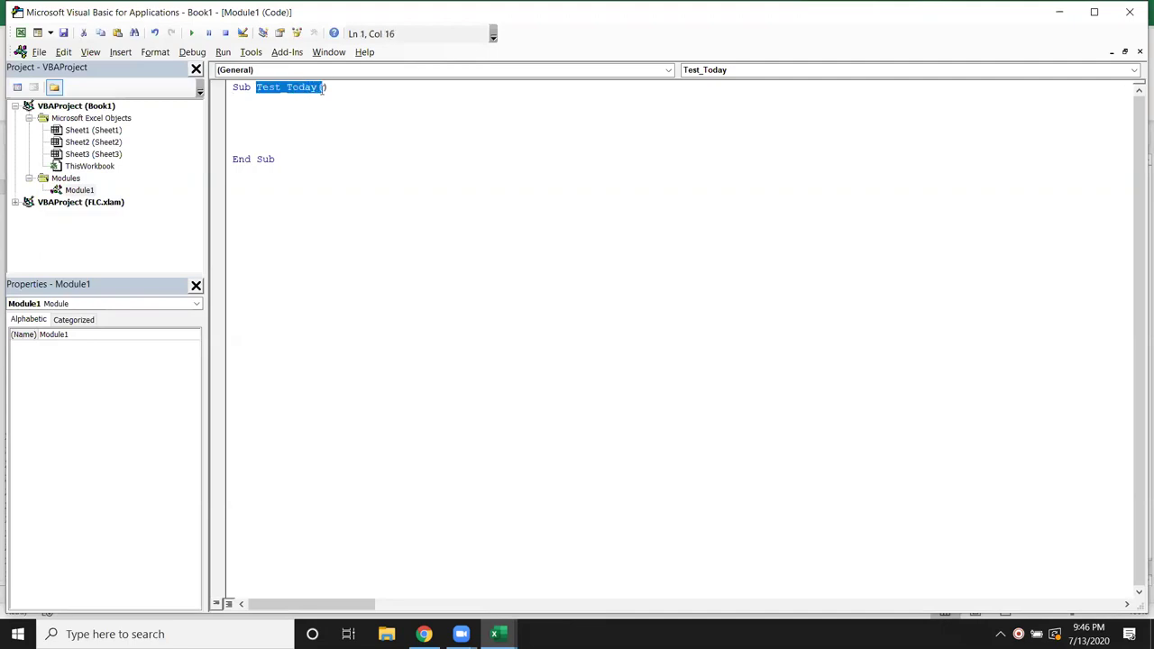
{"action": "type", "text": "Raj1"}
{"action": "left_click", "coordinate": [304, 159]}
{"action": "left_click", "coordinate": [312, 131]}
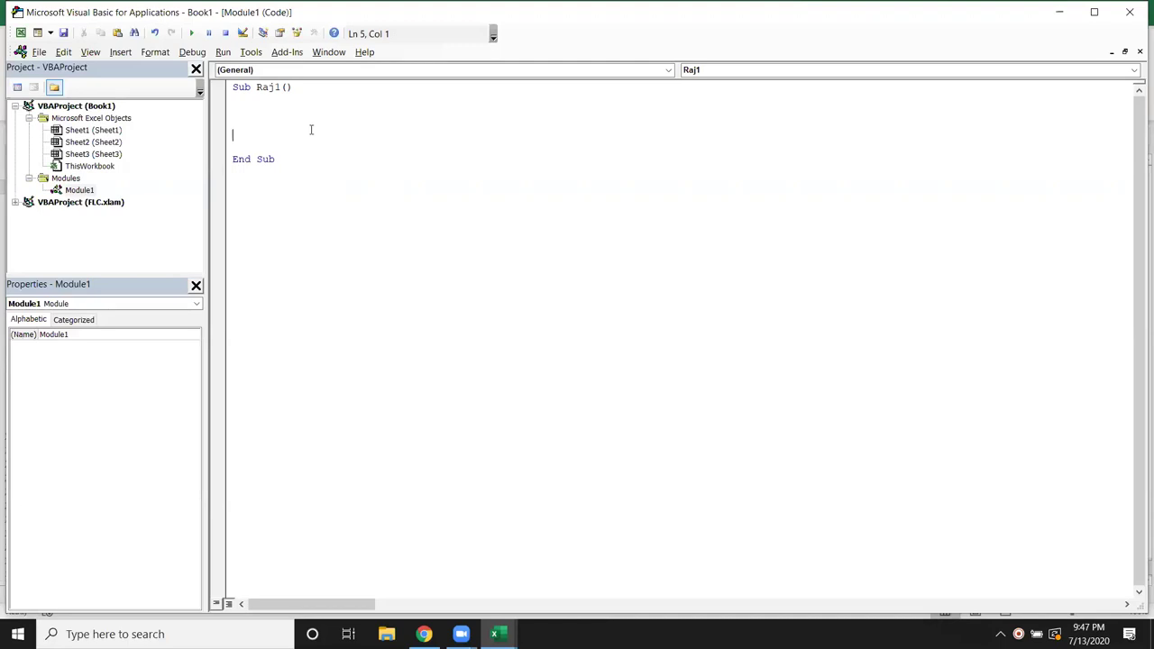
Switch to Book1 and jump to cell RAJ1 through the Name Box
{"action": "double_click", "coordinate": [268, 87]}
{"action": "mouse_move", "coordinate": [494, 633]}
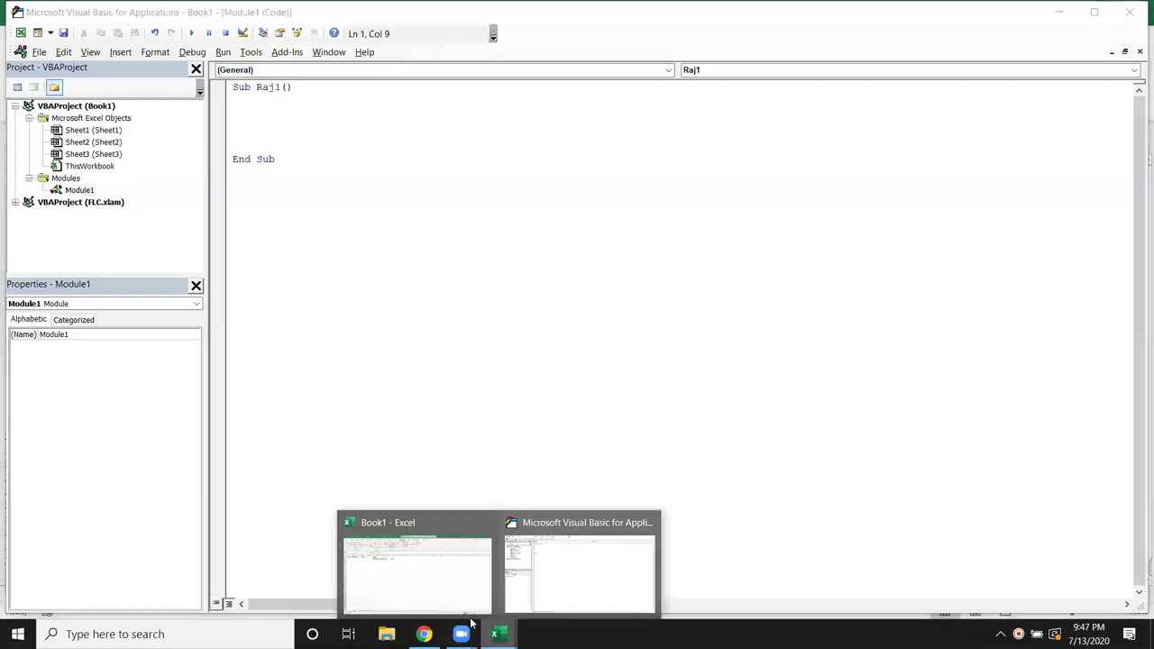
{"action": "left_click", "coordinate": [428, 590]}
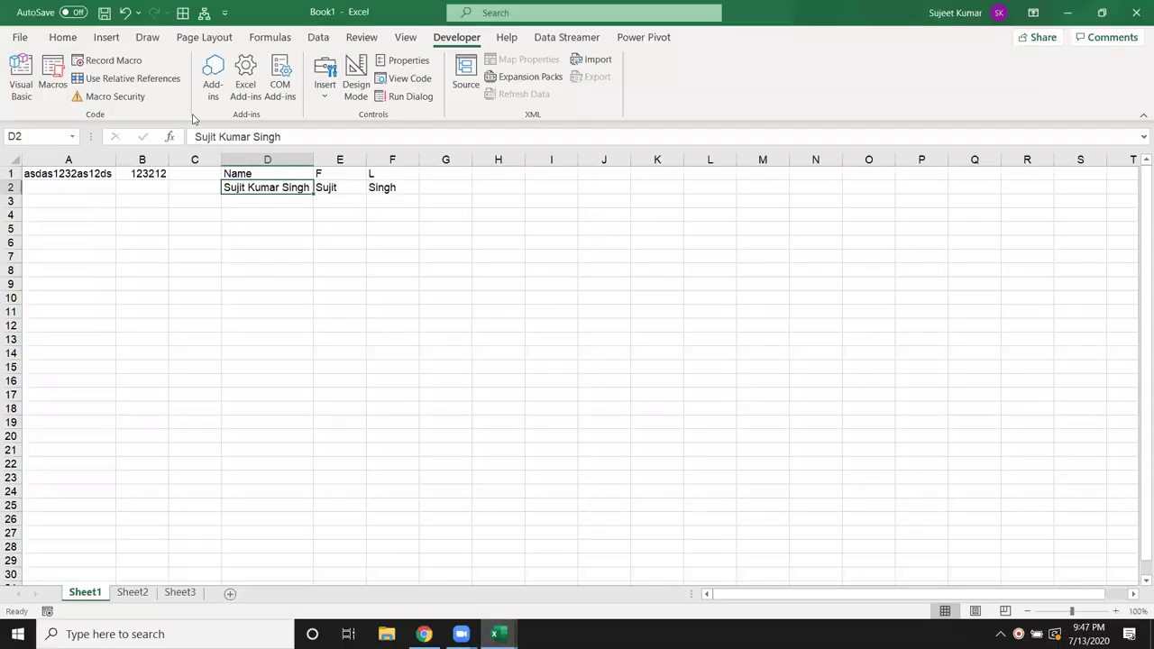
{"action": "left_click", "coordinate": [58, 136]}
{"action": "type", "text": "Raj"}
{"action": "type", "text": "1"}
{"action": "key", "text": "Return"}
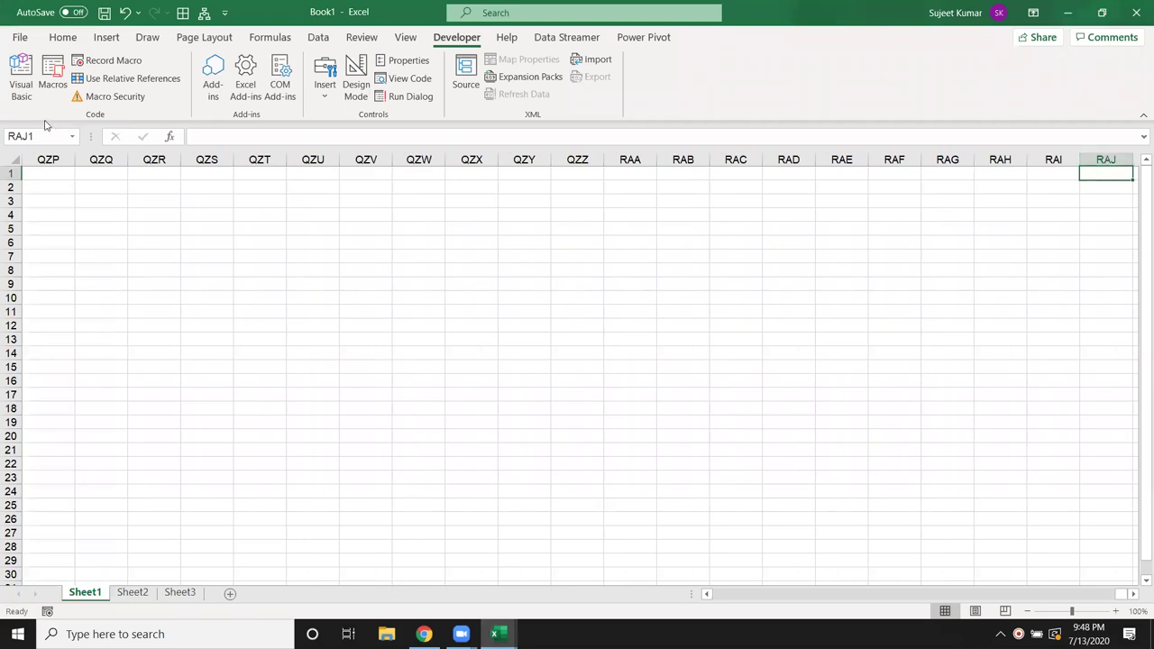
Jump to column XFD and back to the data, then open the Macro list showing Raj1
{"action": "key", "text": "ctrl+Right"}
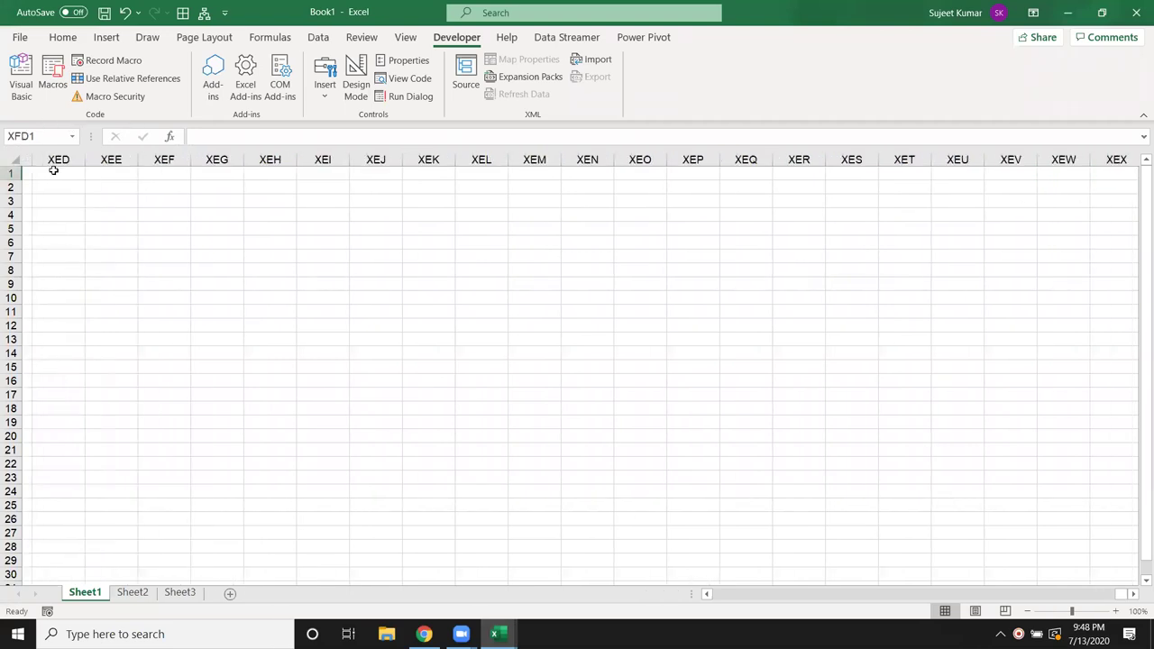
{"action": "left_click", "coordinate": [1106, 159]}
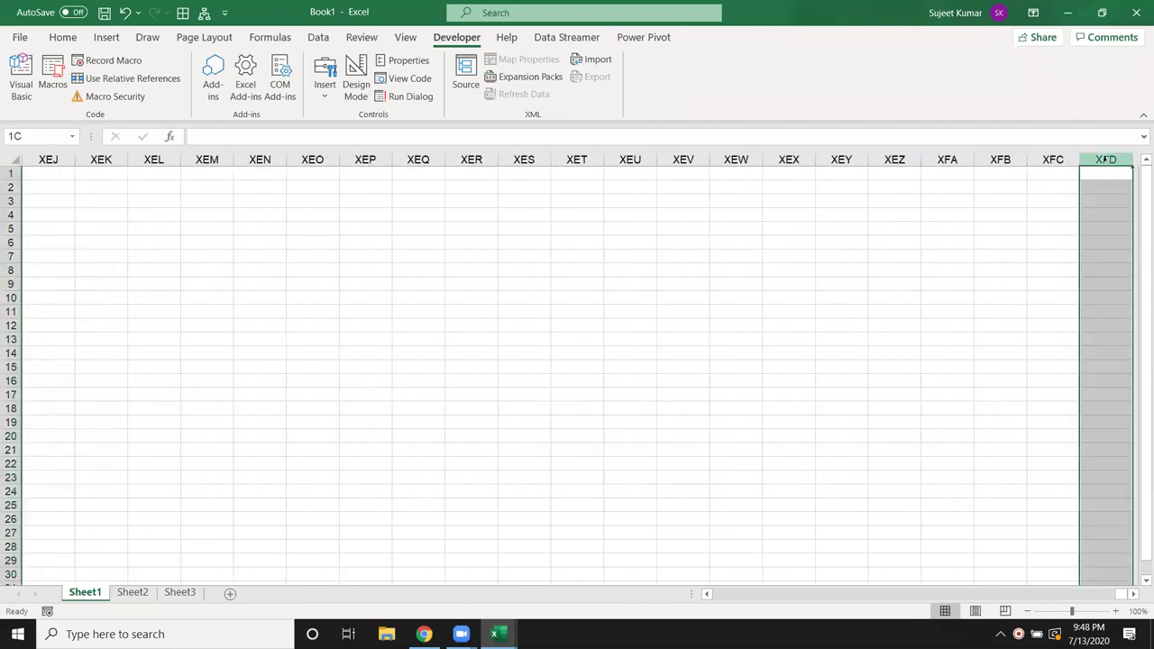
{"action": "left_click", "coordinate": [1097, 177]}
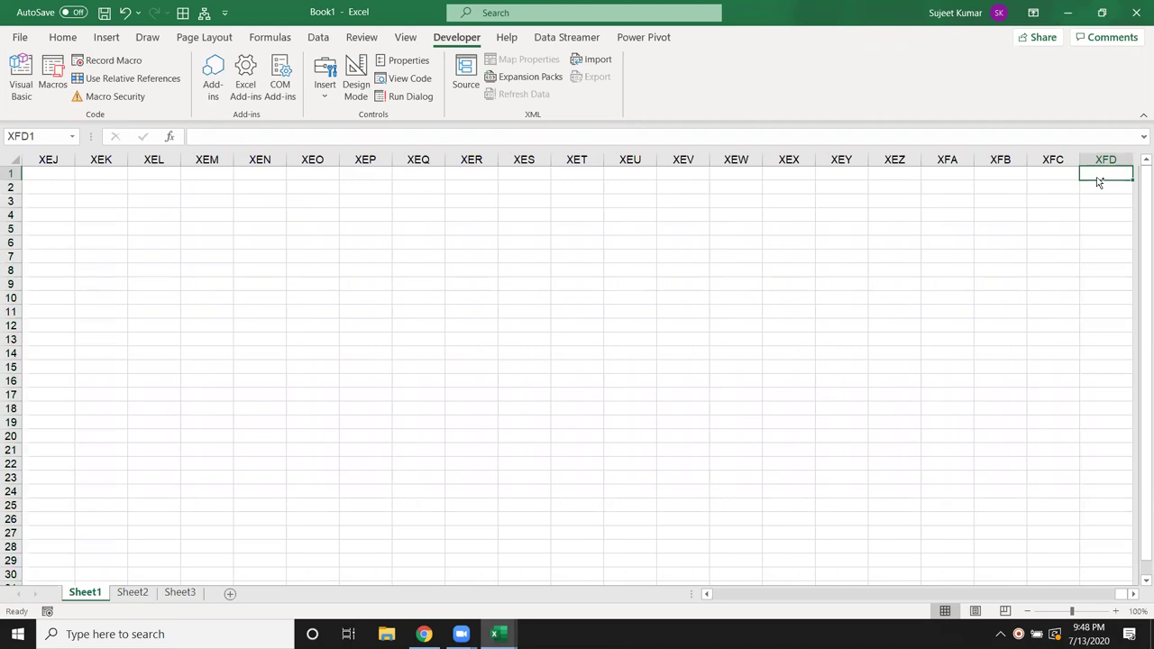
{"action": "key", "text": "ctrl+Left"}
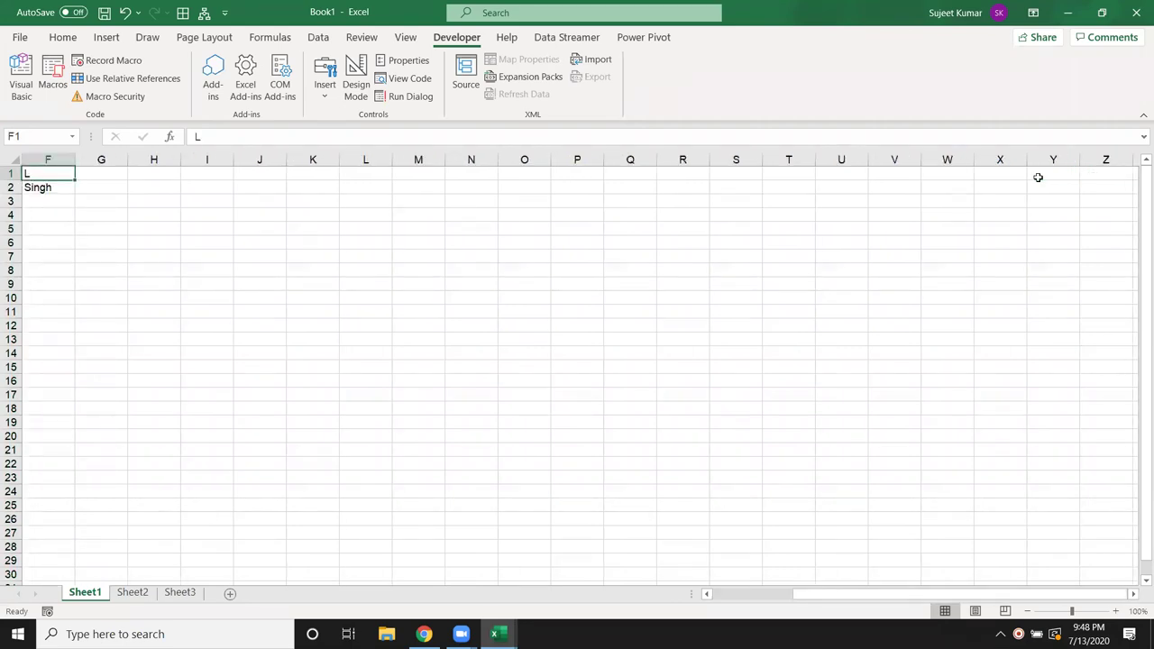
{"action": "left_click", "coordinate": [218, 215]}
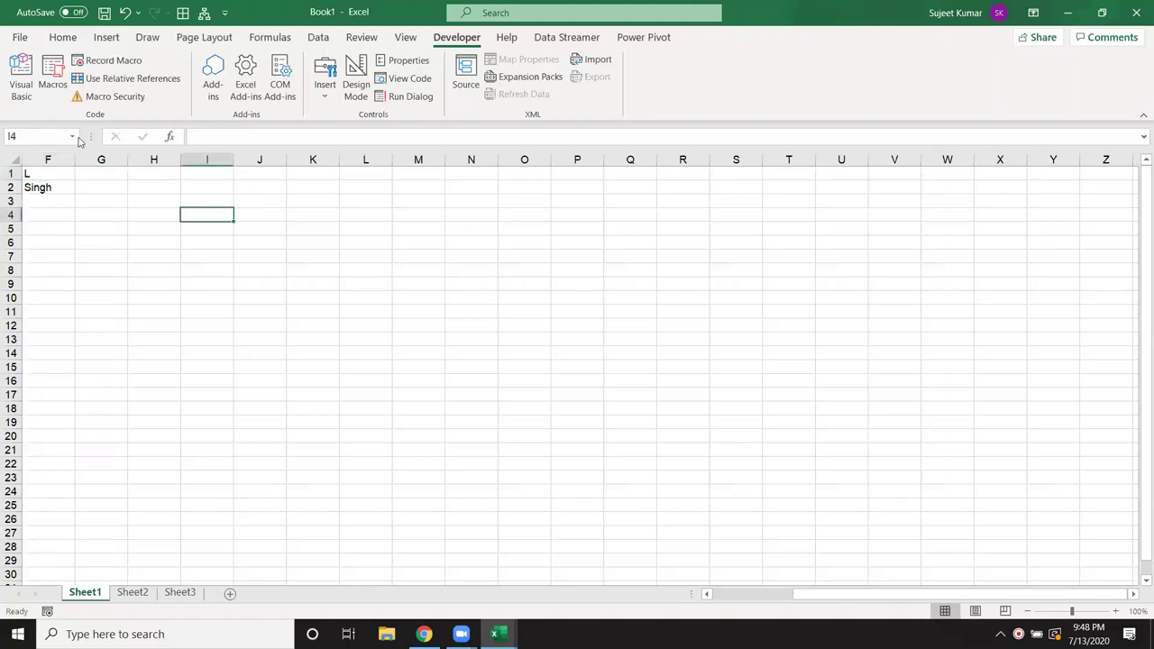
{"action": "left_click", "coordinate": [52, 76]}
{"action": "type", "text": "Raj1"}
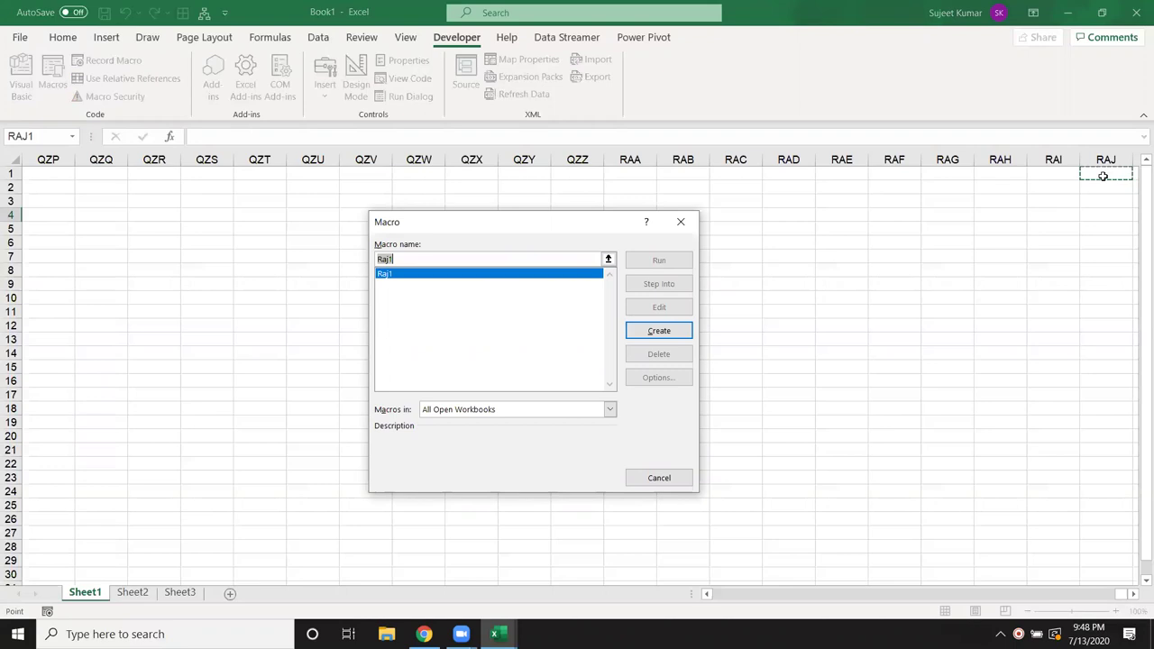
Close the Macro dialog, return to the start of row 1, and reopen the VBA editor with Alt+F11
{"action": "key", "text": "Escape"}
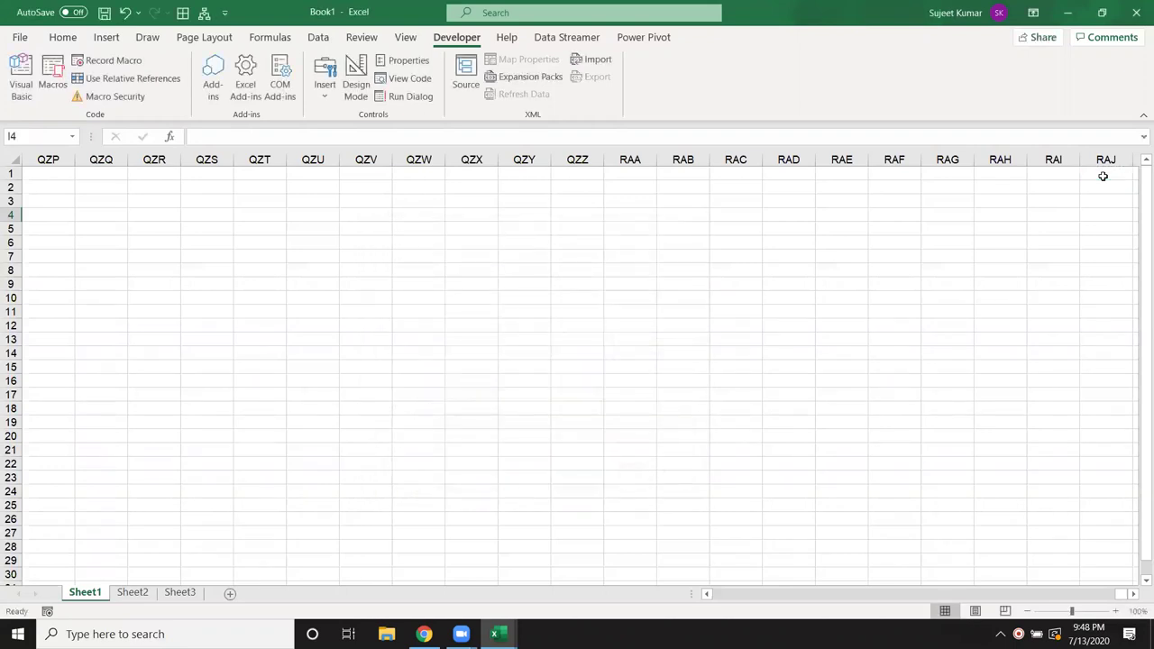
{"action": "left_click", "coordinate": [1104, 175]}
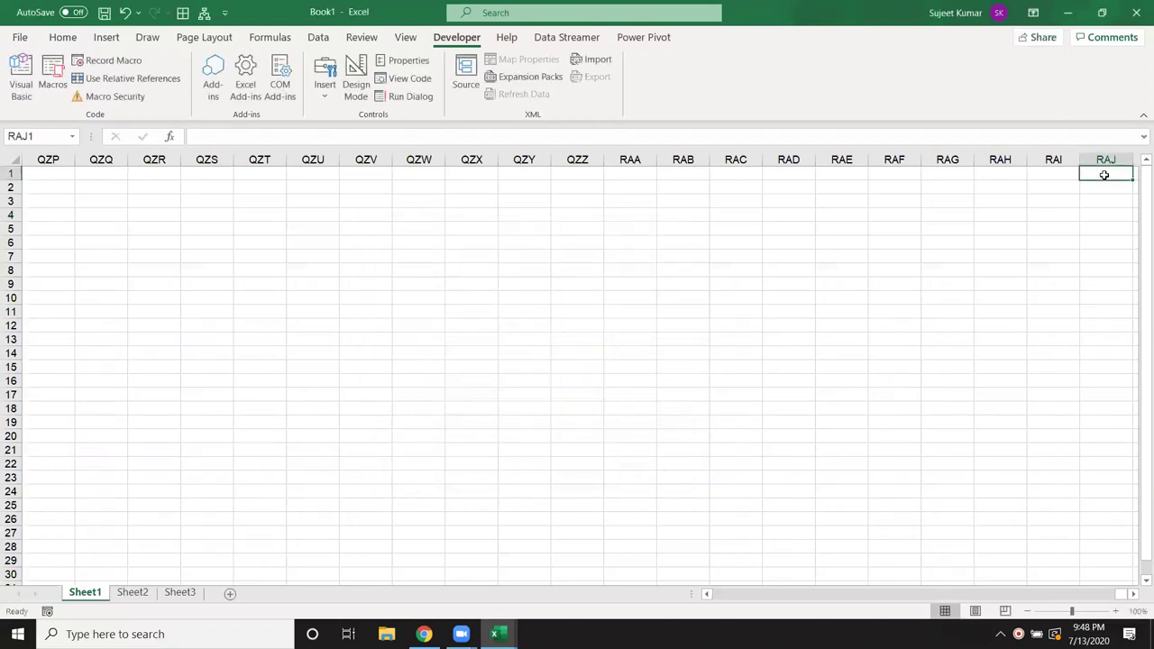
{"action": "key", "text": "ctrl+Left"}
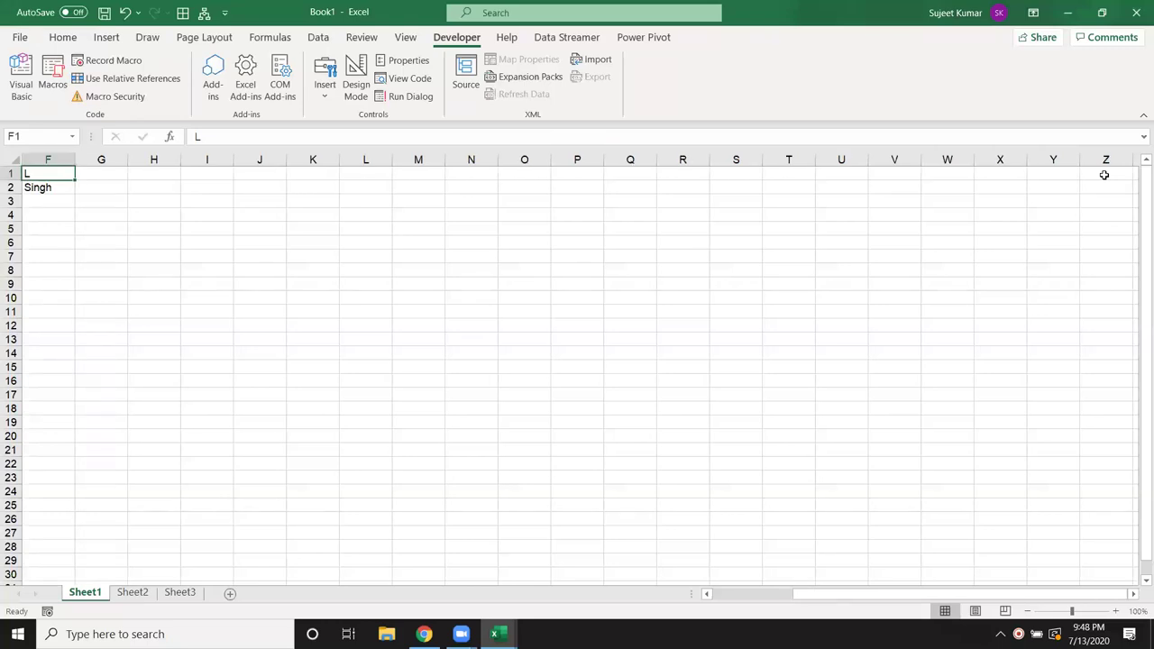
{"action": "key", "text": "ctrl+Left"}
{"action": "key", "text": "ctrl+Left"}
{"action": "key", "text": "ctrl+Left"}
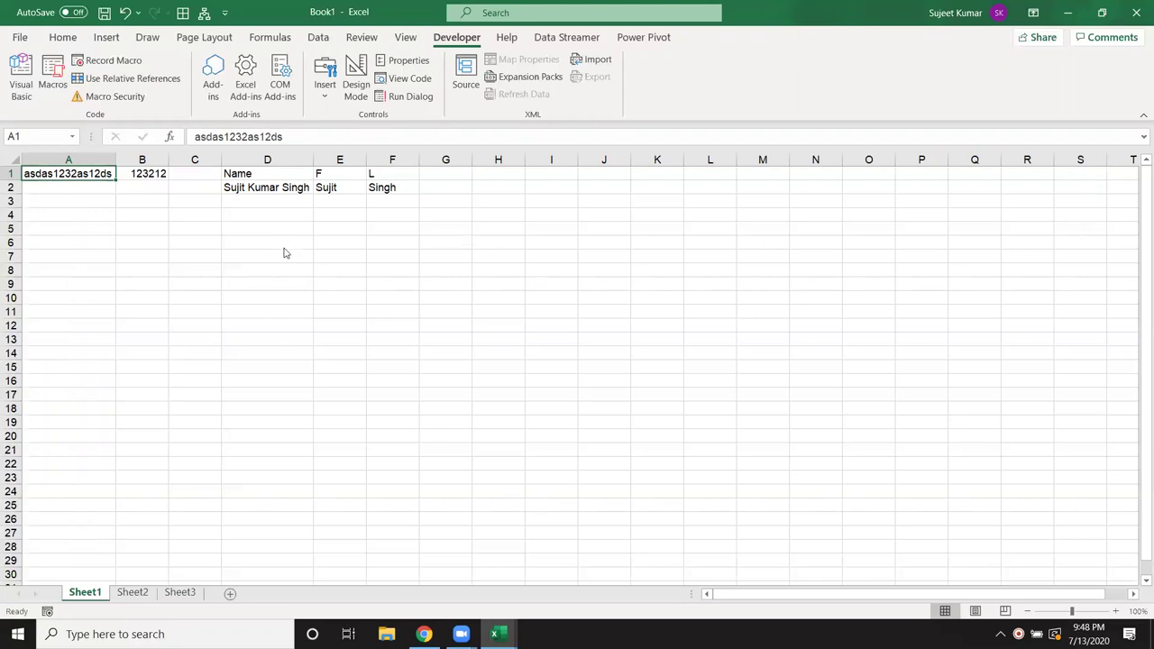
{"action": "key", "text": "alt+F11"}
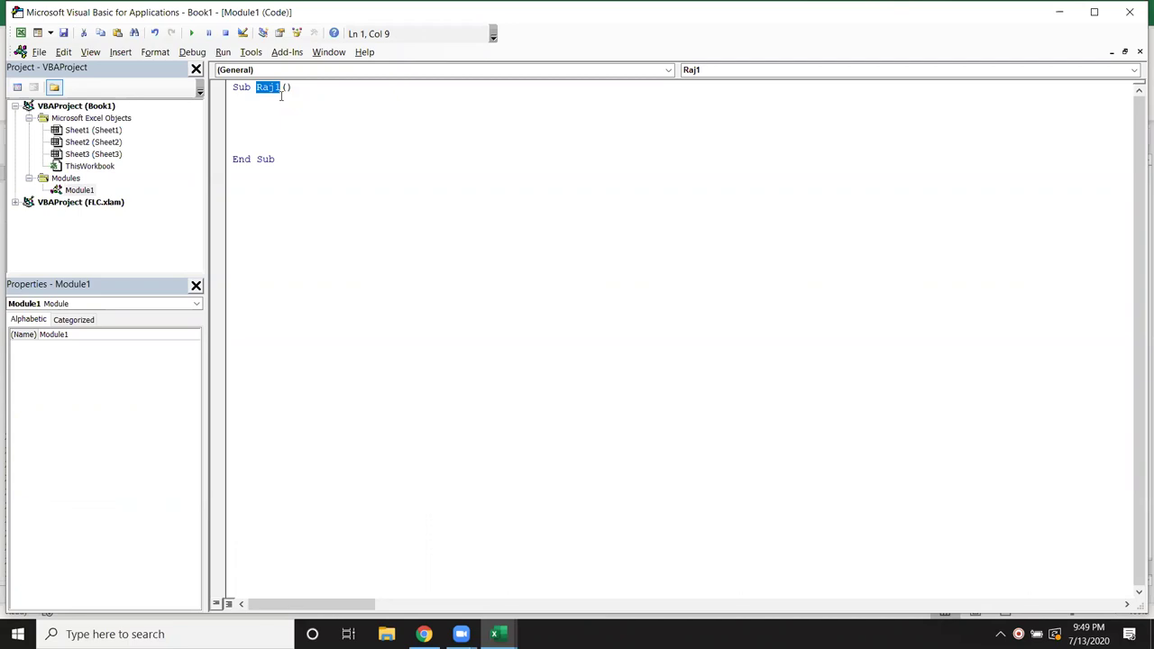
Insert 'u' into the procedure name so it reads Raju1
{"action": "left_click", "coordinate": [280, 94]}
{"action": "left_click", "coordinate": [275, 90]}
{"action": "type", "text": "u"}
{"action": "left_click", "coordinate": [268, 110]}
Rename Raju1 to rr, add a second Sub rr() below, and run it to hit the ambiguous-name error
{"action": "double_click", "coordinate": [270, 87]}
{"action": "type", "text": "rr"}
{"action": "left_click", "coordinate": [258, 211]}
{"action": "type", "text": "sub "}
{"action": "type", "text": "rr()"}
{"action": "key", "text": "Return"}
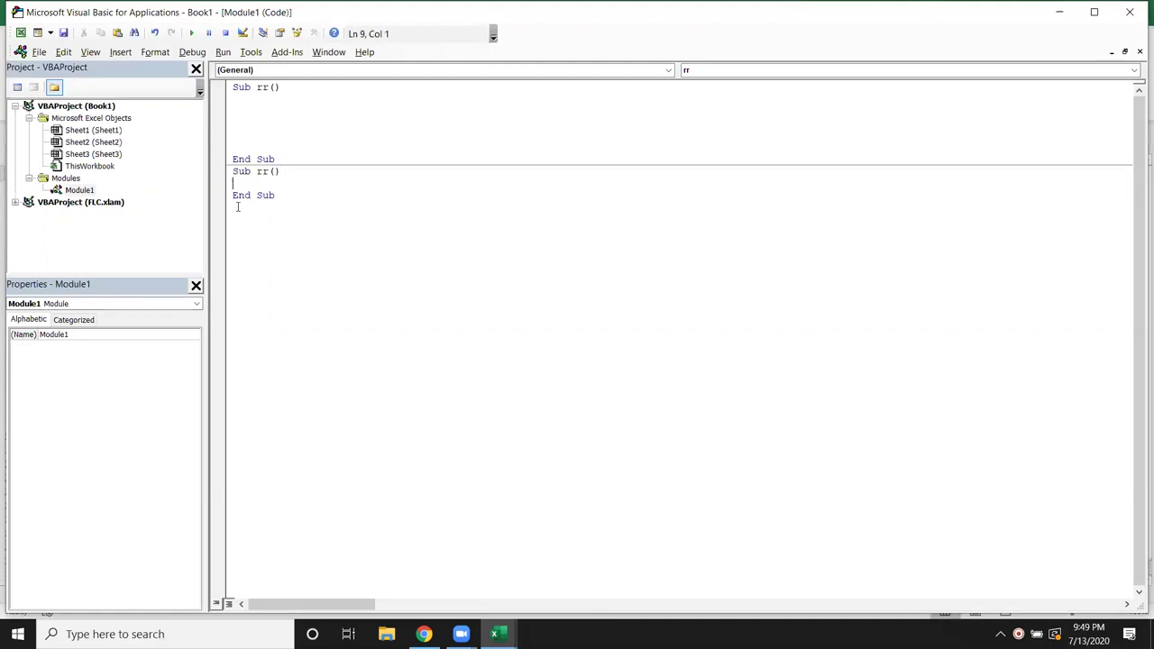
{"action": "key", "text": "Return"}
{"action": "key", "text": "Return"}
{"action": "left_click", "coordinate": [191, 35]}
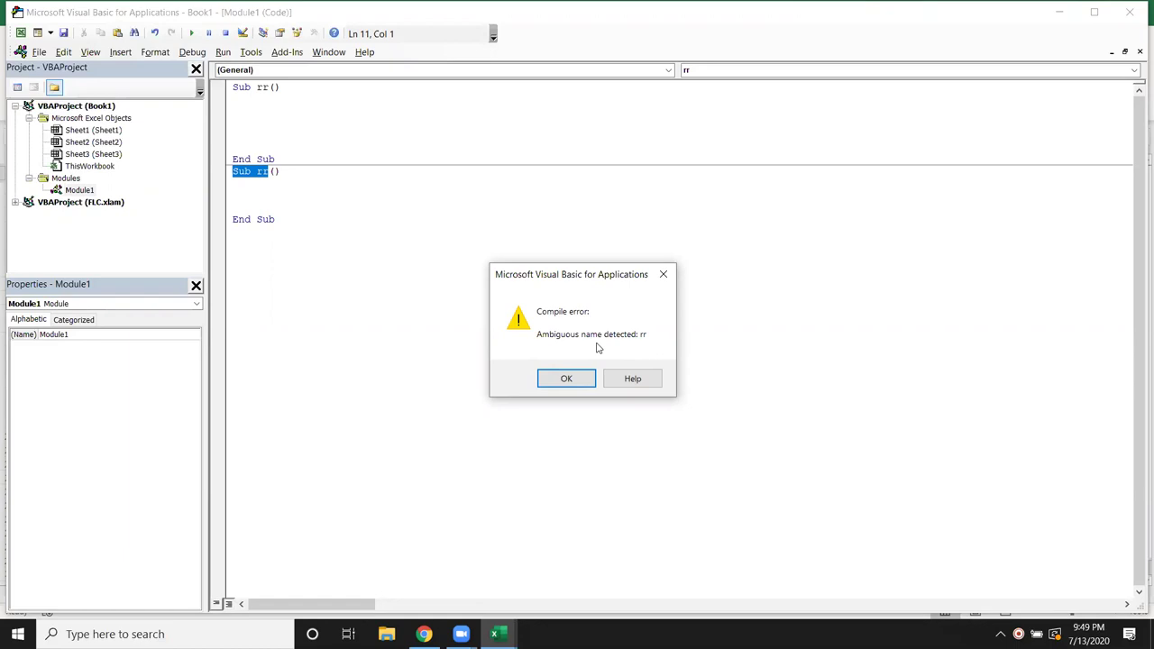
Dismiss the error and delete the duplicate second Sub rr block
{"action": "key", "text": "Return"}
{"action": "left_click", "coordinate": [250, 99]}
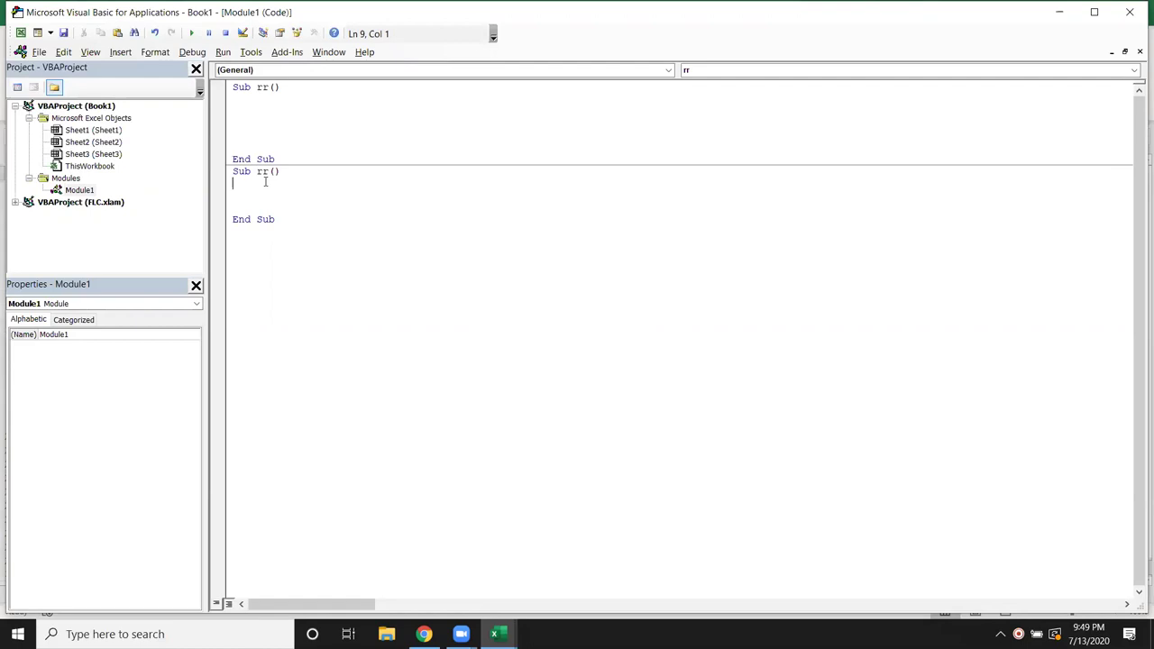
{"action": "left_click_drag", "start_coordinate": [283, 219], "coordinate": [233, 177]}
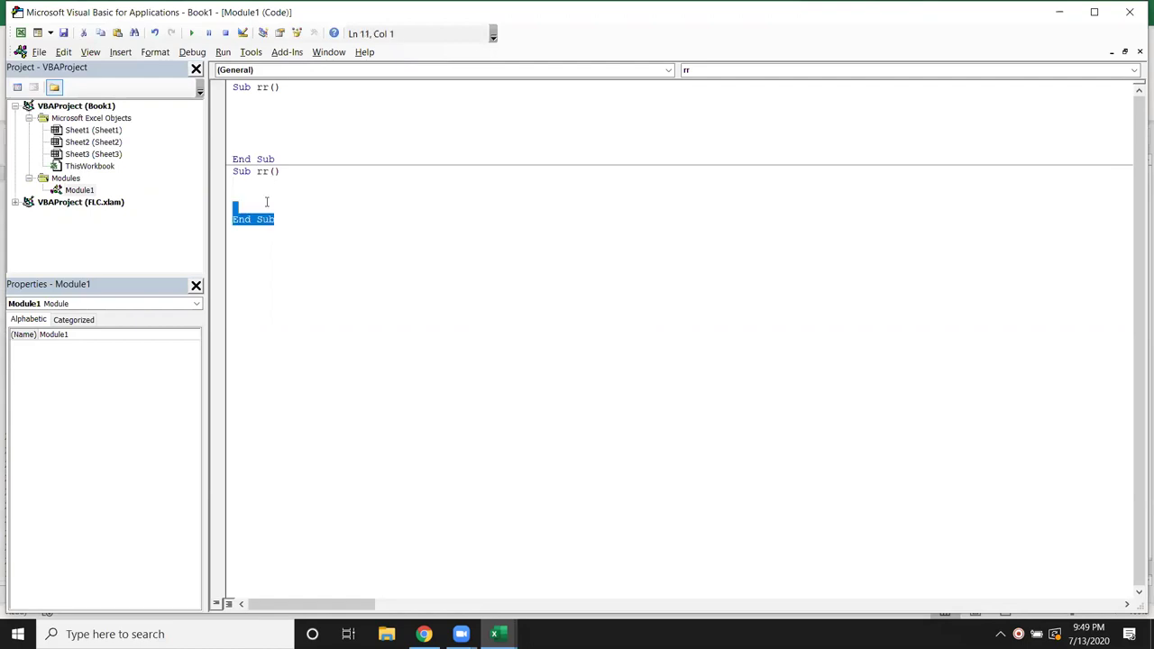
{"action": "key", "text": "Delete"}
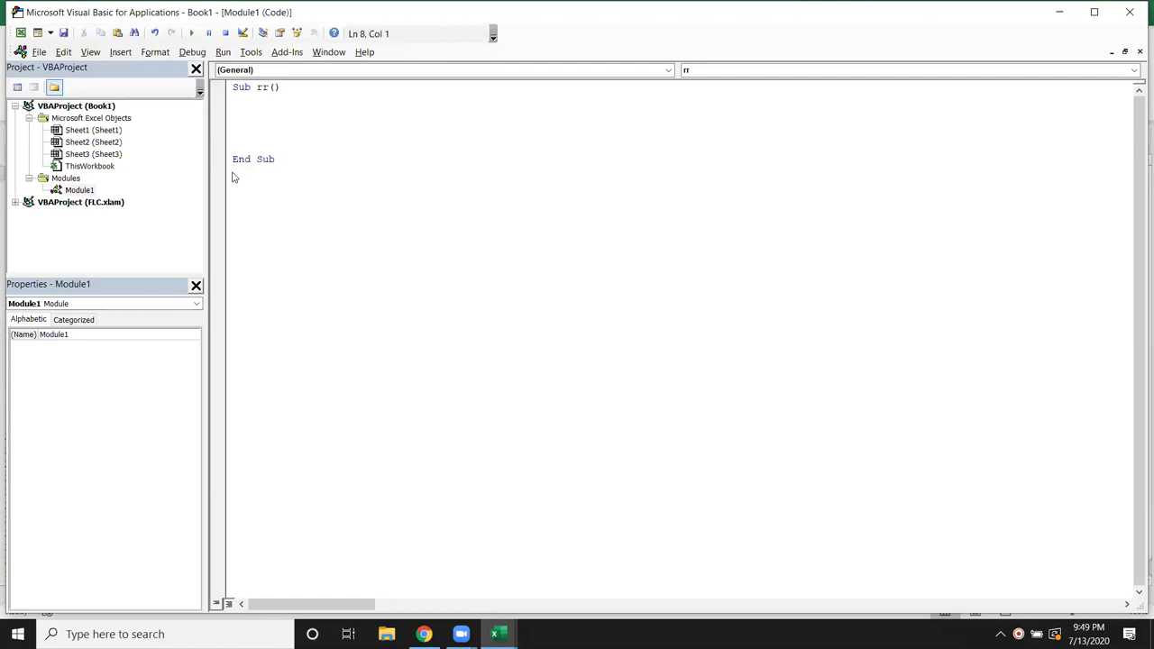
{"action": "left_click", "coordinate": [259, 112]}
{"action": "left_click", "coordinate": [257, 213]}
{"action": "left_click", "coordinate": [119, 54]}
{"action": "left_click", "coordinate": [150, 68]}
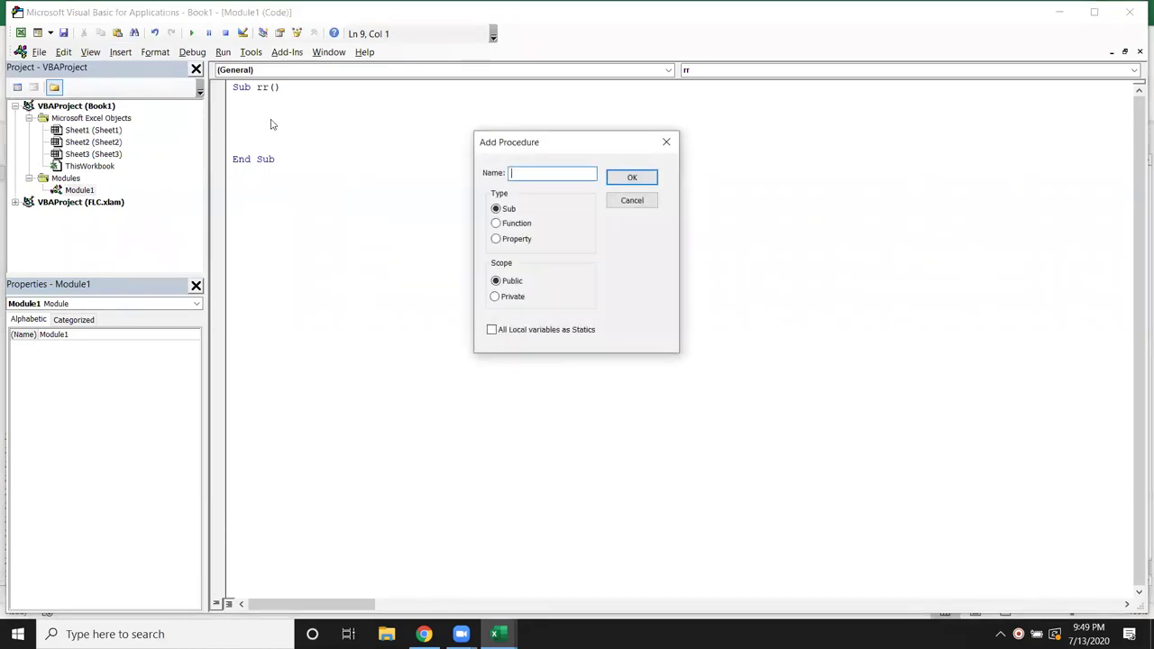
{"action": "type", "text": "rr"}
{"action": "left_click", "coordinate": [646, 178]}
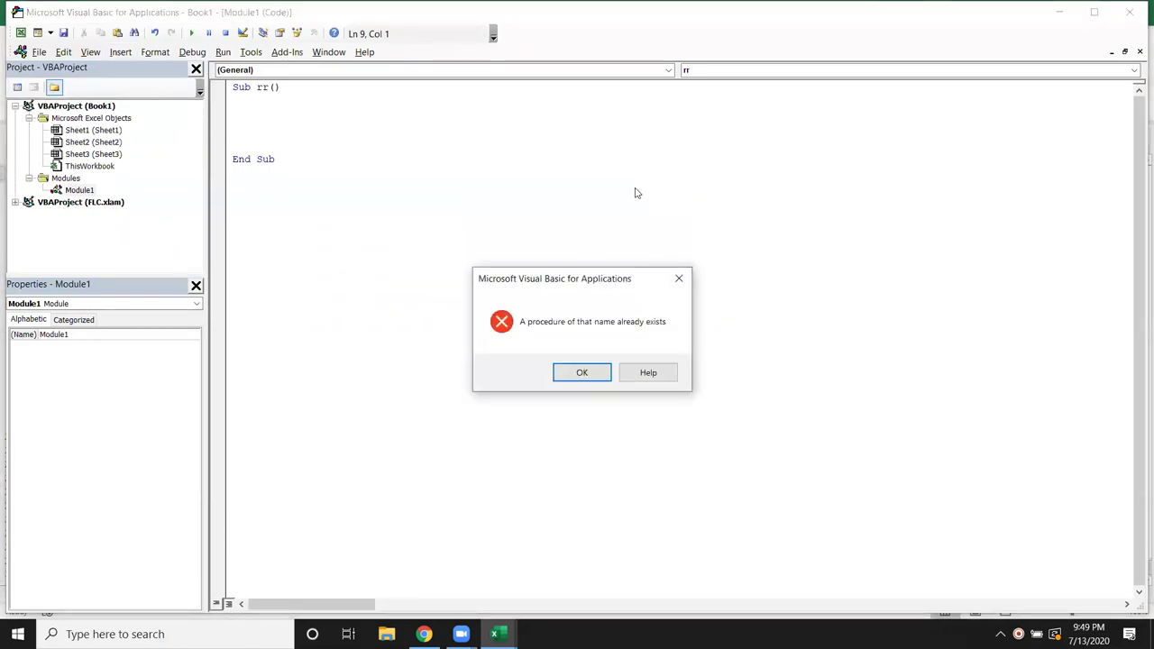
{"action": "left_click", "coordinate": [591, 370]}
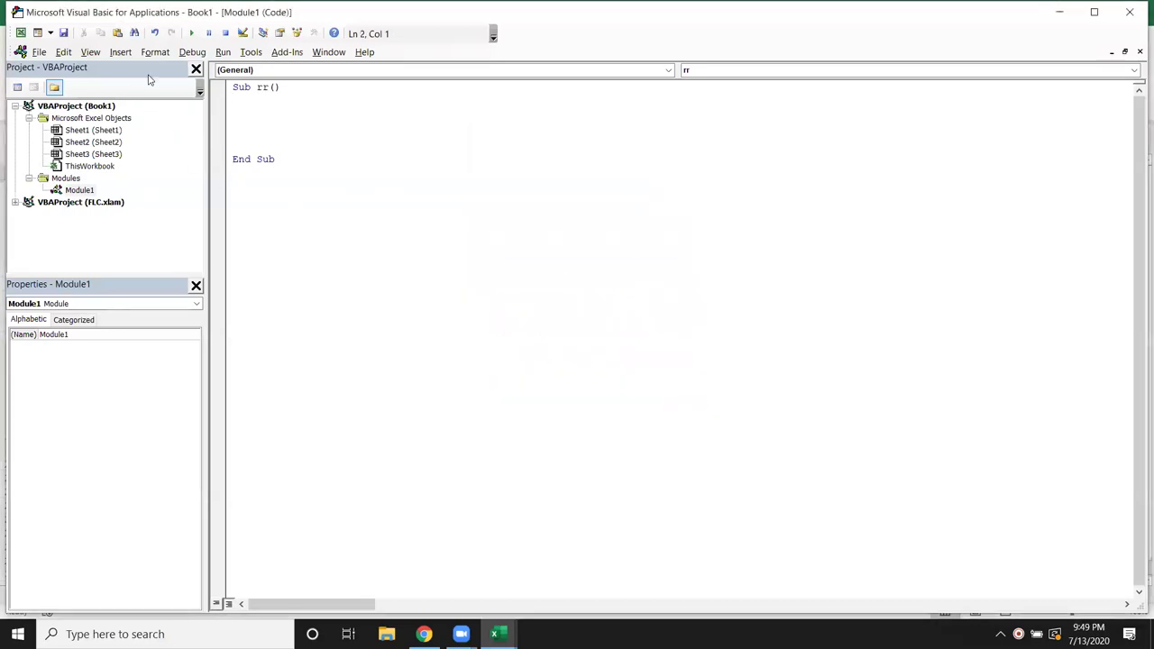
Insert a new Public Sub procedure named 're' in Module1
{"action": "left_click", "coordinate": [121, 52]}
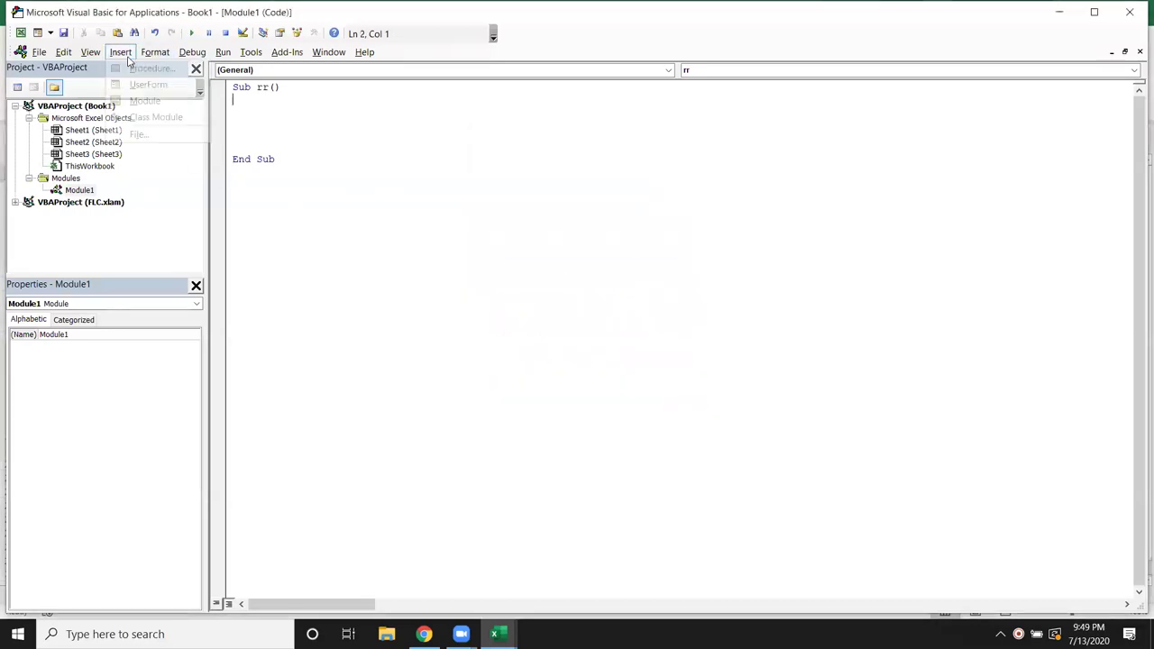
{"action": "left_click", "coordinate": [142, 72]}
{"action": "type", "text": "re"}
{"action": "left_click", "coordinate": [627, 179]}
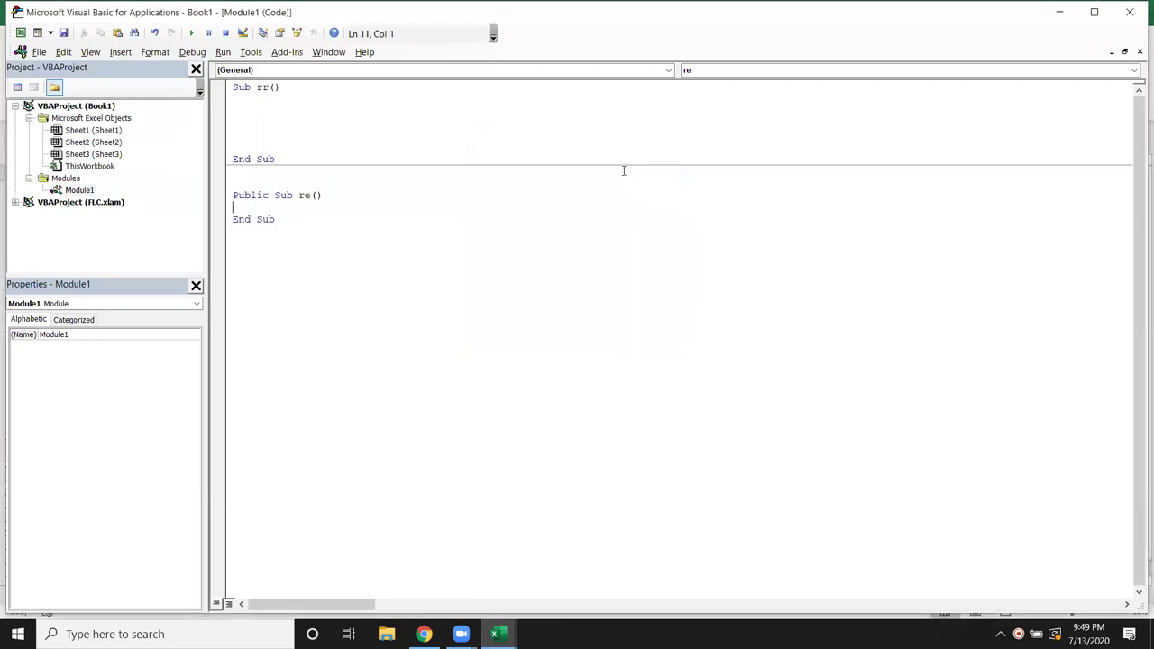
{"action": "key", "text": "Return"}
{"action": "key", "text": "Return"}
{"action": "left_click", "coordinate": [291, 289]}
Add a Public Function procedure named 'ee' below Sub re
{"action": "left_click", "coordinate": [120, 52]}
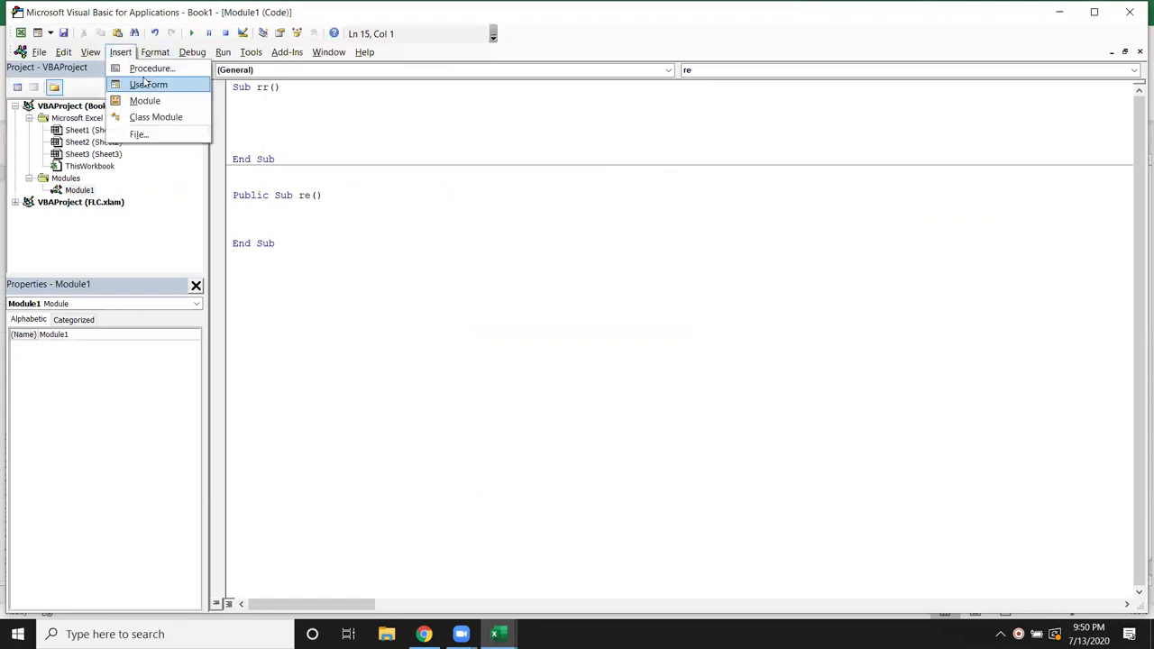
{"action": "left_click", "coordinate": [147, 75]}
{"action": "left_click", "coordinate": [523, 225]}
{"action": "left_click", "coordinate": [532, 176]}
{"action": "type", "text": "ee"}
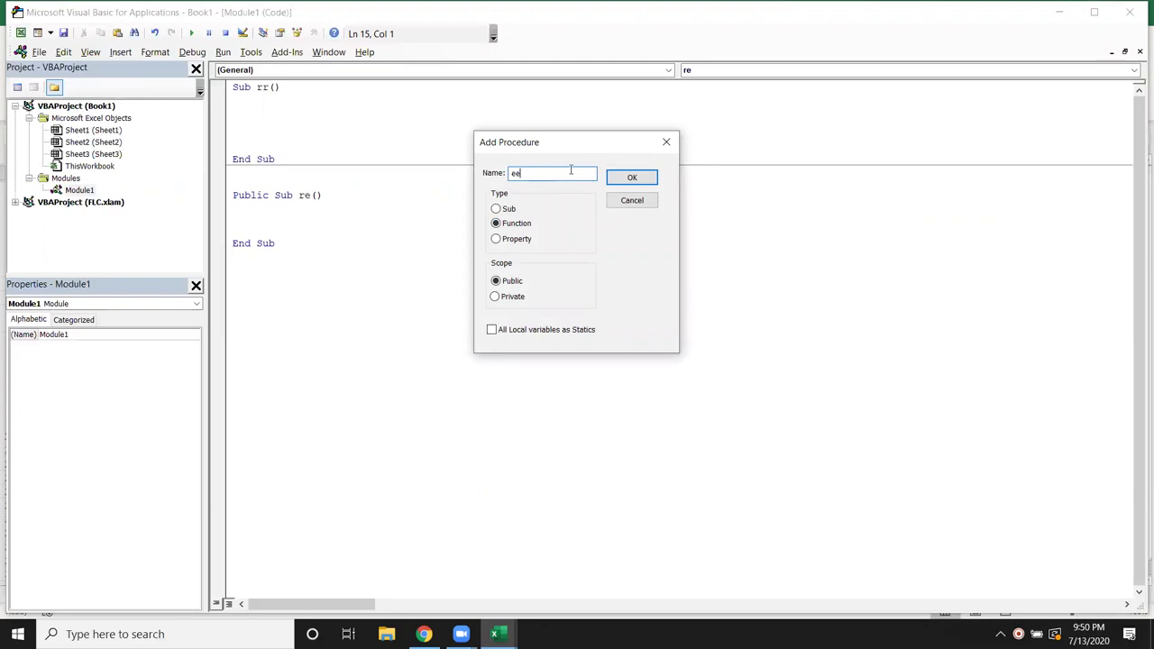
{"action": "left_click", "coordinate": [631, 178]}
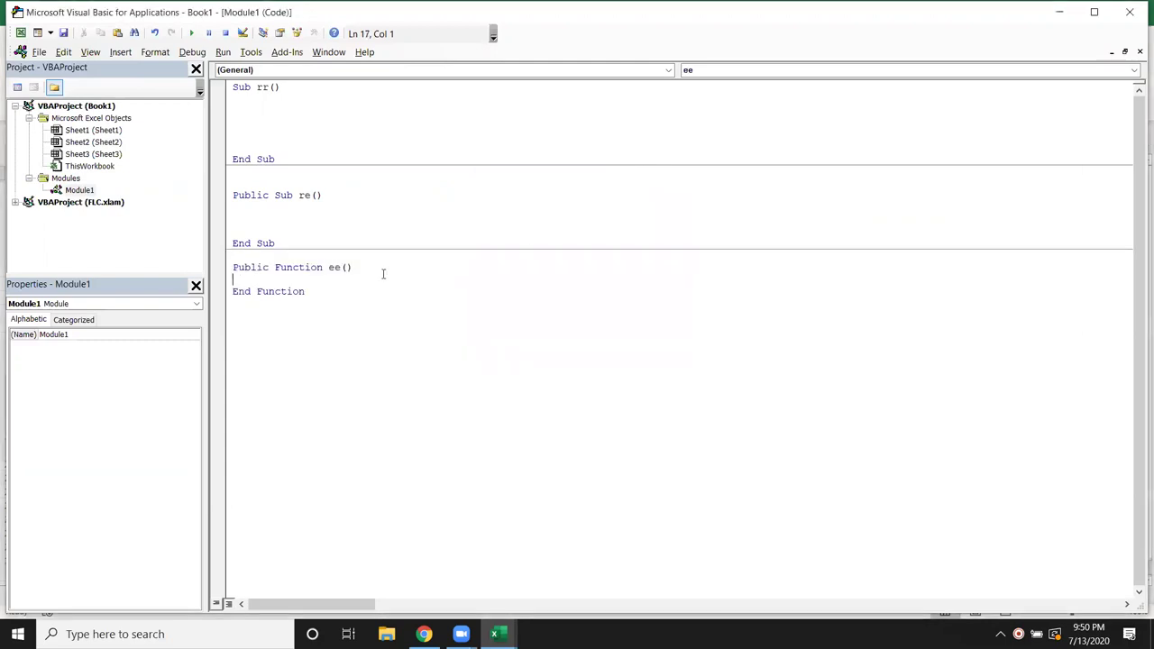
{"action": "left_click", "coordinate": [314, 321]}
Add Property Get and Let procedures named 'we' below Function ee
{"action": "left_click", "coordinate": [120, 52]}
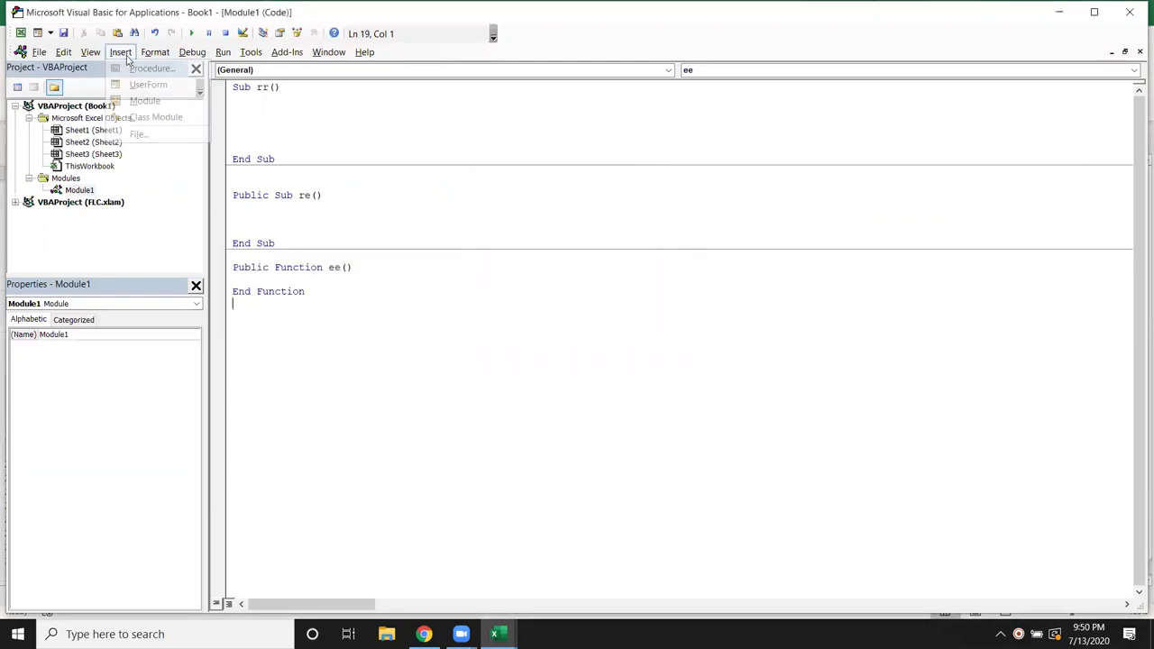
{"action": "left_click", "coordinate": [139, 69]}
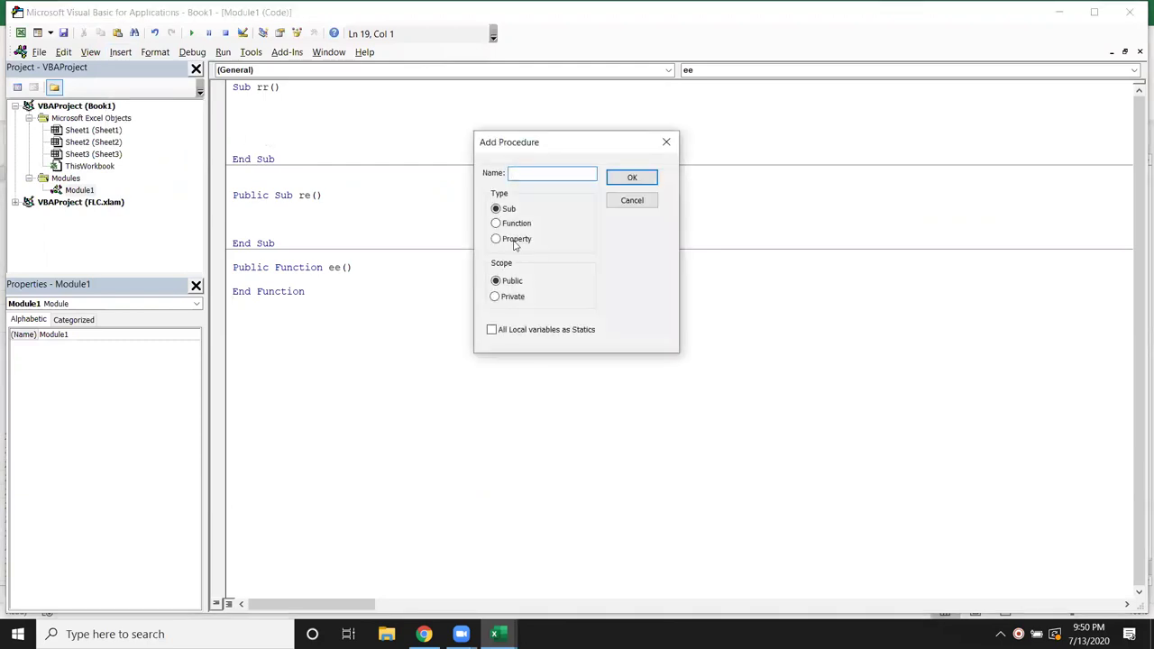
{"action": "left_click", "coordinate": [515, 240]}
{"action": "left_click", "coordinate": [527, 175]}
{"action": "type", "text": "we"}
{"action": "left_click", "coordinate": [646, 179]}
{"action": "left_click", "coordinate": [272, 376]}
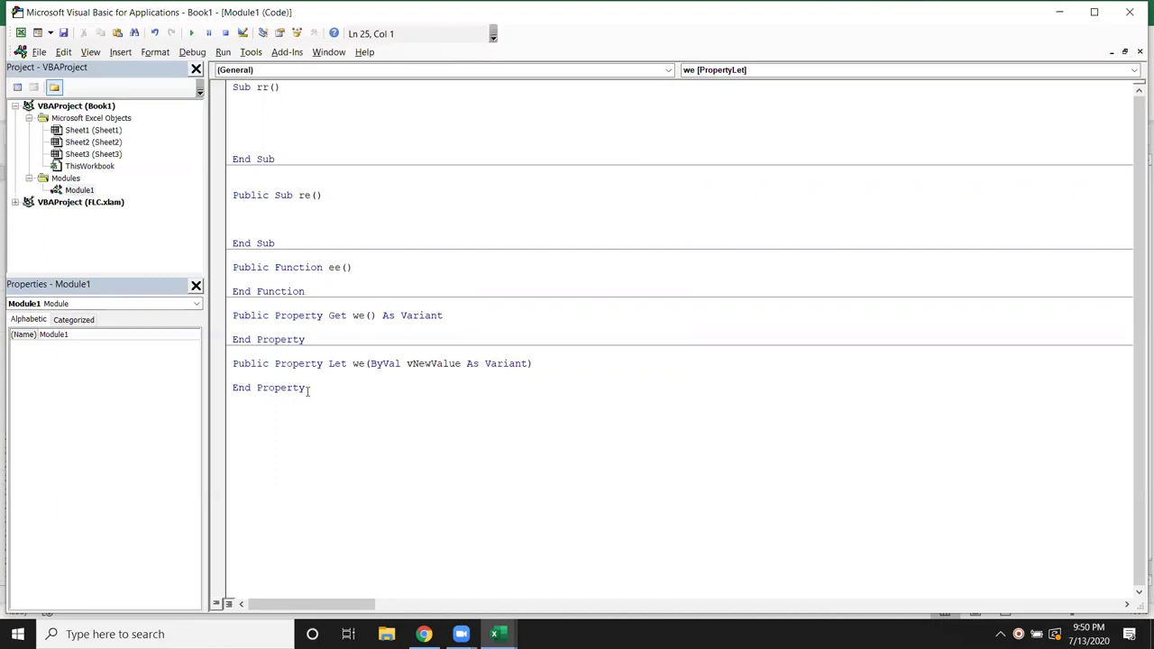
Delete the we properties, Sub re and Function ee, leaving only Sub rr
{"action": "mouse_move", "coordinate": [307, 387]}
{"action": "left_mouse_down"}
{"action": "mouse_move", "coordinate": [224, 329]}
{"action": "mouse_move", "coordinate": [237, 315]}
{"action": "left_mouse_up"}
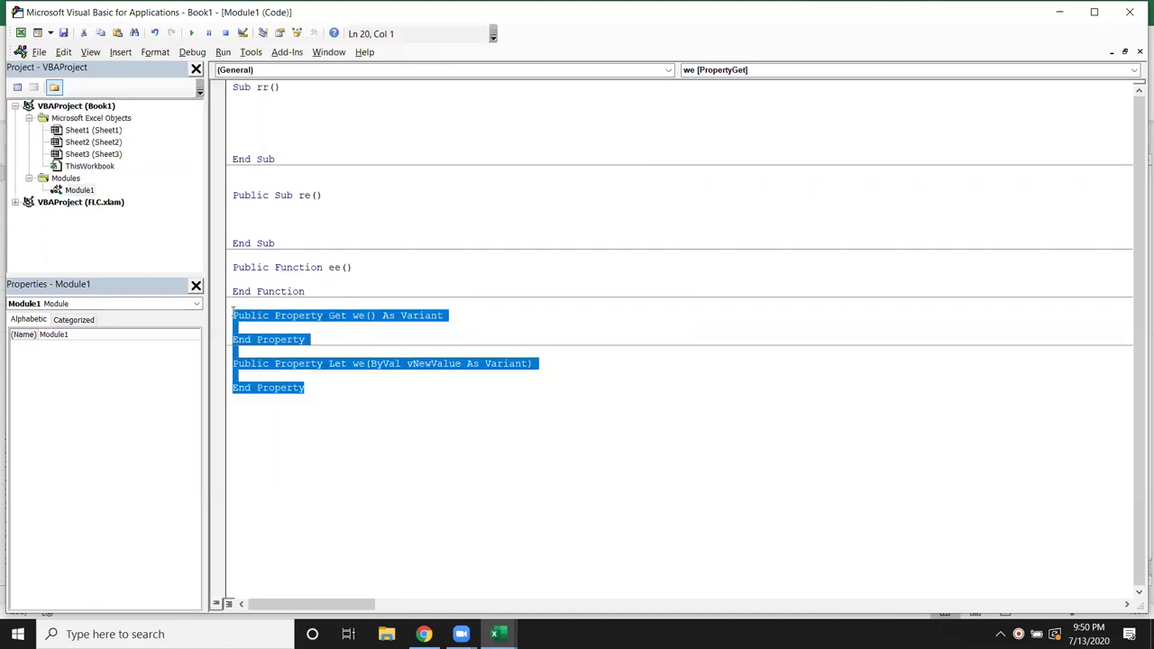
{"action": "key", "text": "Delete"}
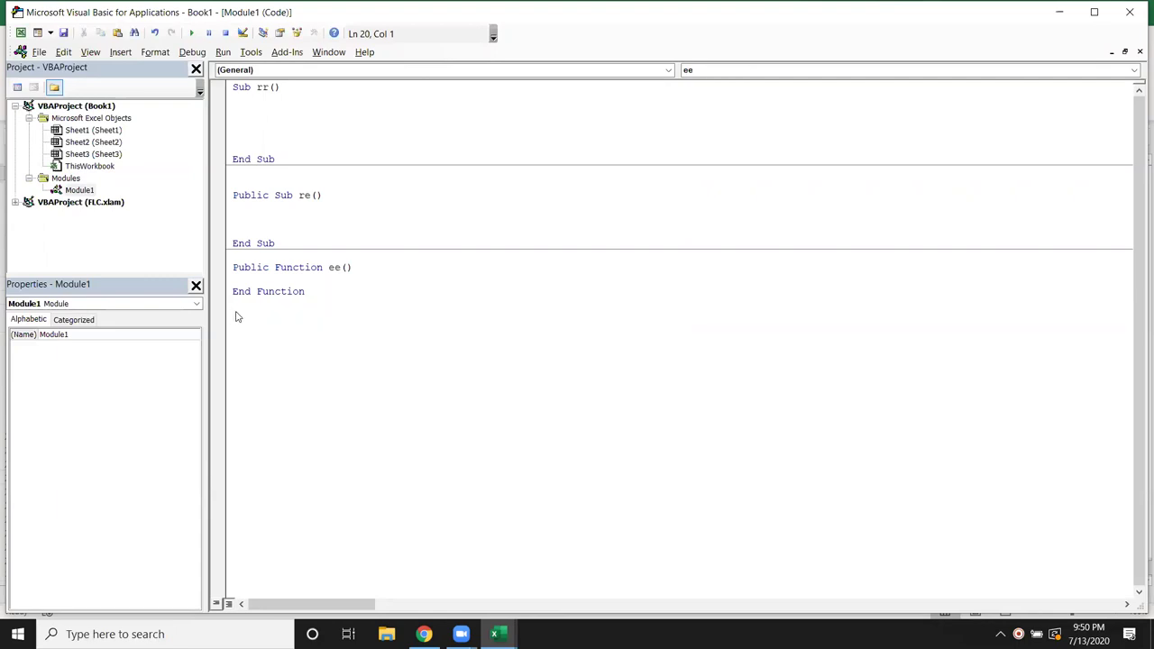
{"action": "mouse_move", "coordinate": [333, 291]}
{"action": "left_mouse_down"}
{"action": "mouse_move", "coordinate": [229, 242]}
{"action": "mouse_move", "coordinate": [224, 215]}
{"action": "left_mouse_up"}
{"action": "left_click_drag", "start_coordinate": [233, 139], "coordinate": [240, 187]}
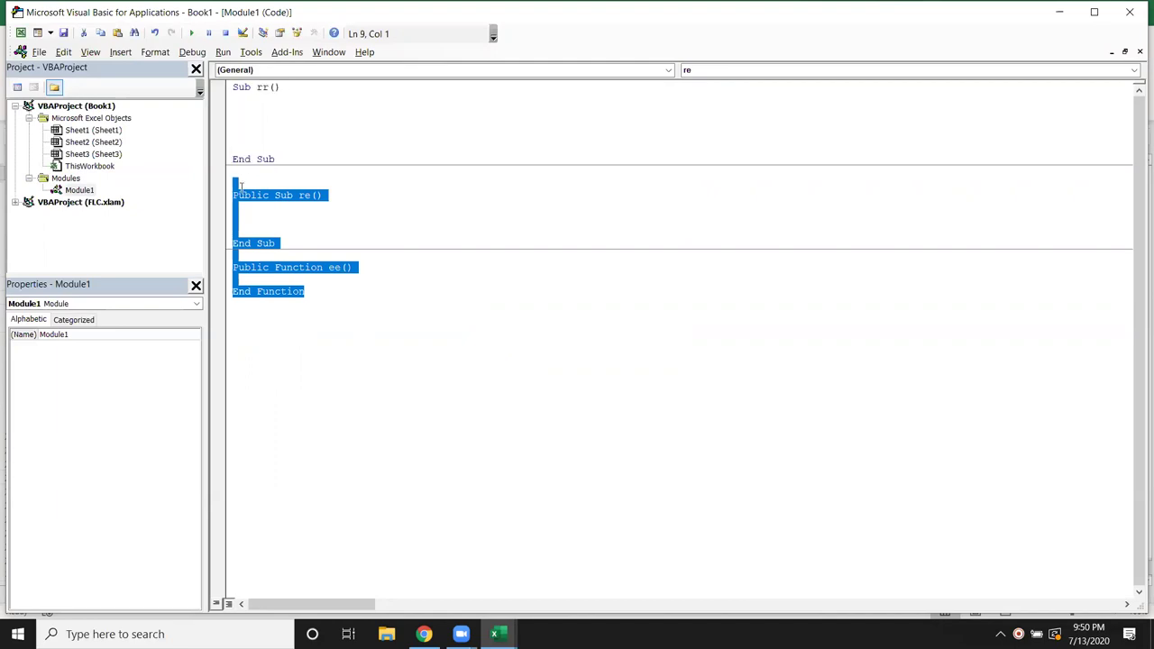
{"action": "key", "text": "Delete"}
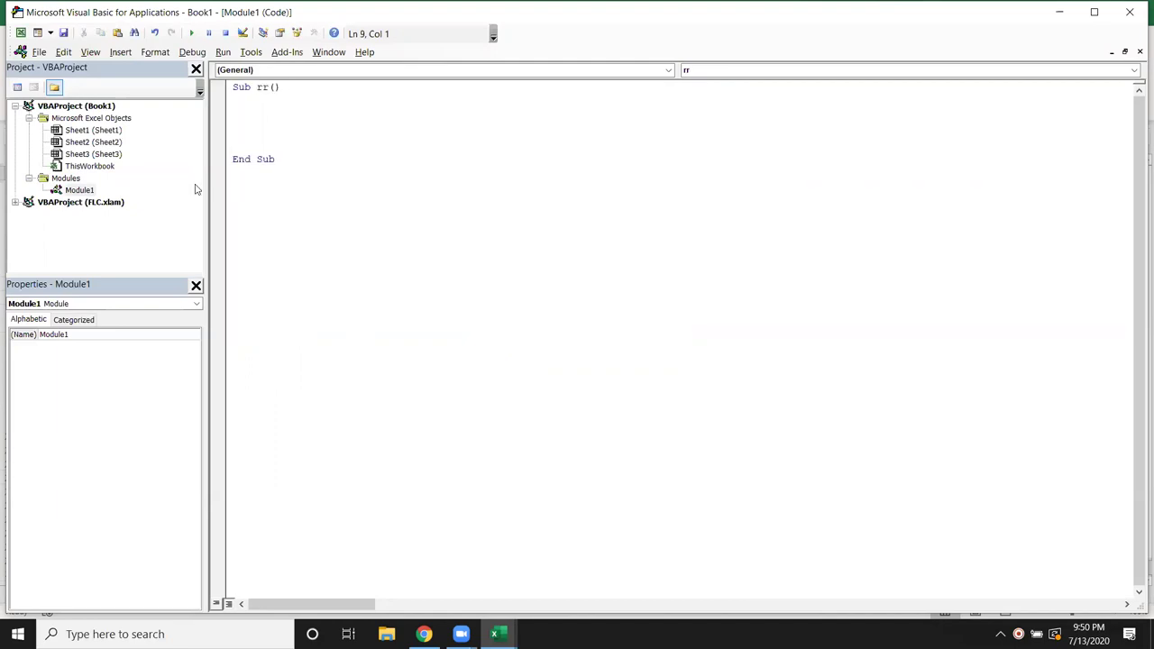
{"action": "left_click", "coordinate": [271, 101]}
Write Application, Workbooks, Sheets and Range lines inside Sub rr
{"action": "key", "text": "shift+Down"}
{"action": "key", "text": "shift+Down"}
{"action": "key", "text": "Up"}
{"action": "key", "text": "Up"}
{"action": "key", "text": "Return"}
{"action": "left_click", "coordinate": [233, 111]}
{"action": "type", "text": "application"}
{"action": "key", "text": "Return"}
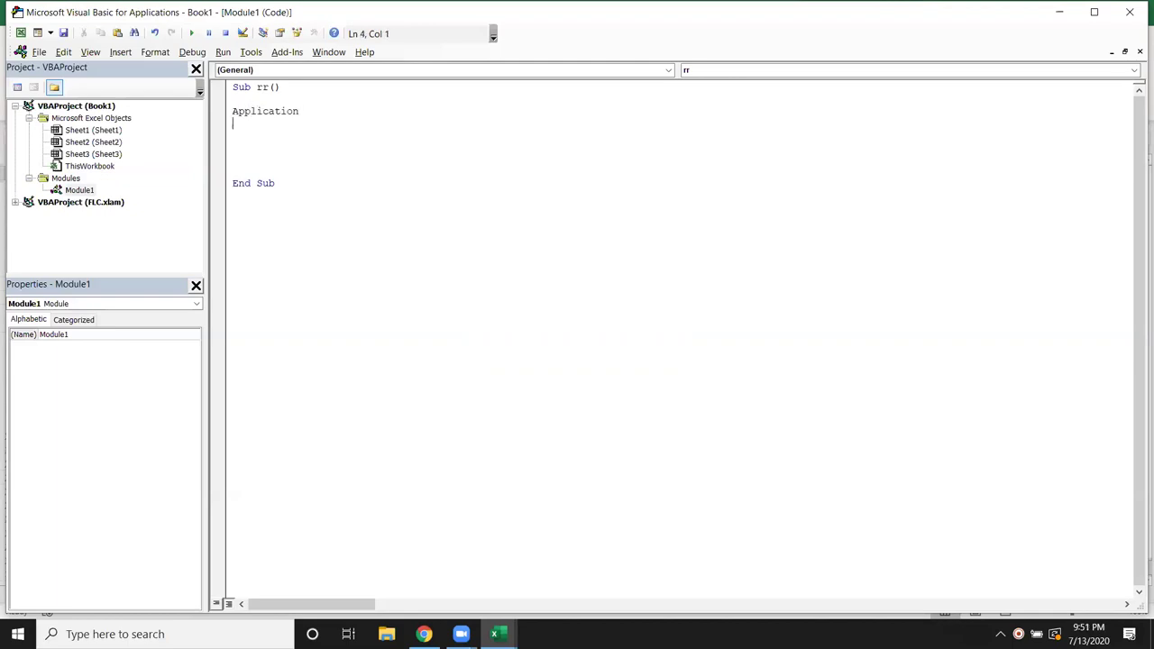
{"action": "type", "text": "workbooks"}
{"action": "key", "text": "Return"}
{"action": "type", "text": "range"}
{"action": "key", "text": "BackSpace"}
{"action": "key", "text": "BackSpace"}
{"action": "key", "text": "BackSpace"}
{"action": "key", "text": "BackSpace"}
{"action": "key", "text": "BackSpace"}
{"action": "type", "text": "sheets"}
{"action": "key", "text": "Return"}
{"action": "type", "text": "range"}
{"action": "key", "text": "Return"}
Highlight the Application through Range lines one by one for explanation
{"action": "key", "text": "Up"}
{"action": "key", "text": "Up"}
{"action": "key", "text": "Up"}
{"action": "key", "text": "Up"}
{"action": "key", "text": "shift+Down"}
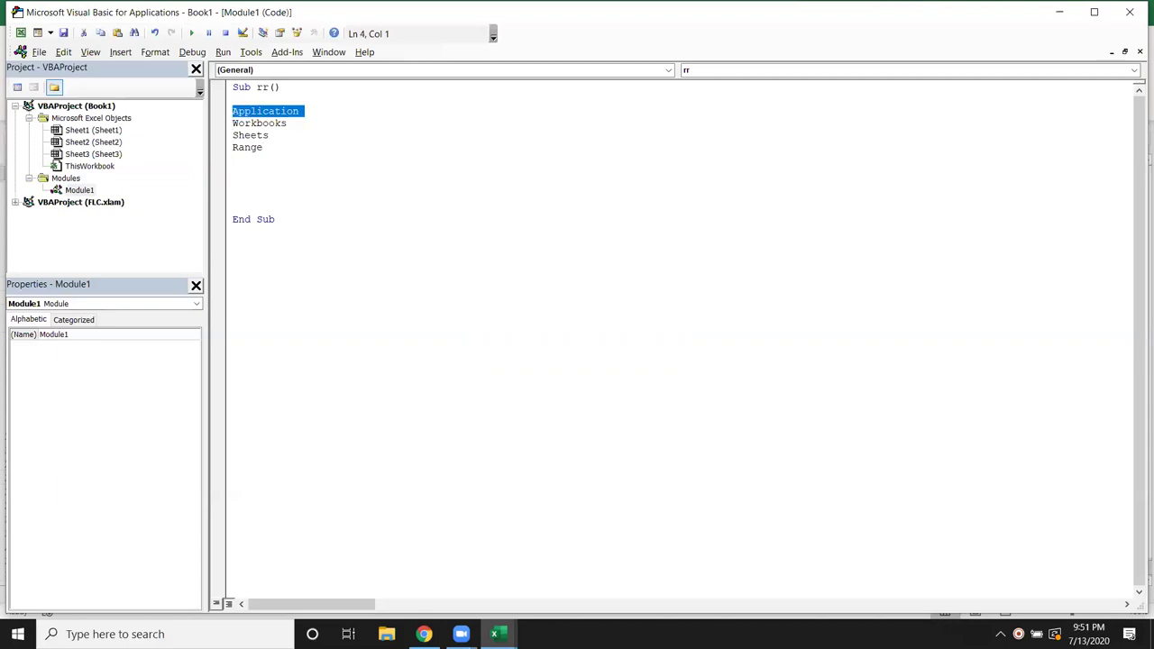
{"action": "key", "text": "Right"}
{"action": "key", "text": "shift+Down"}
{"action": "key", "text": "Right"}
{"action": "key", "text": "shift+Down"}
{"action": "key", "text": "Right"}
{"action": "key", "text": "shift+Down"}
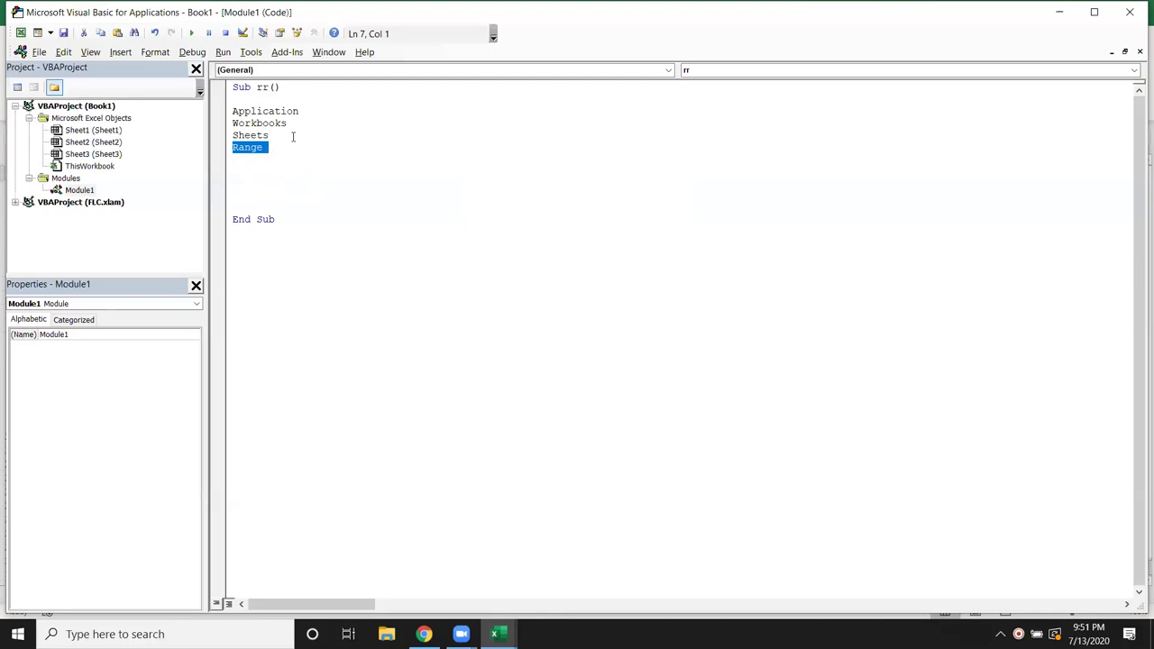
Append ativeworkbook, ActiveSheet and 'activecell selection cells' to the Workbooks, Sheets and Range lines
{"action": "left_click", "coordinate": [293, 123]}
{"action": "type", "text": "ativeworkbook"}
{"action": "left_click", "coordinate": [337, 145]}
{"action": "left_click", "coordinate": [291, 134]}
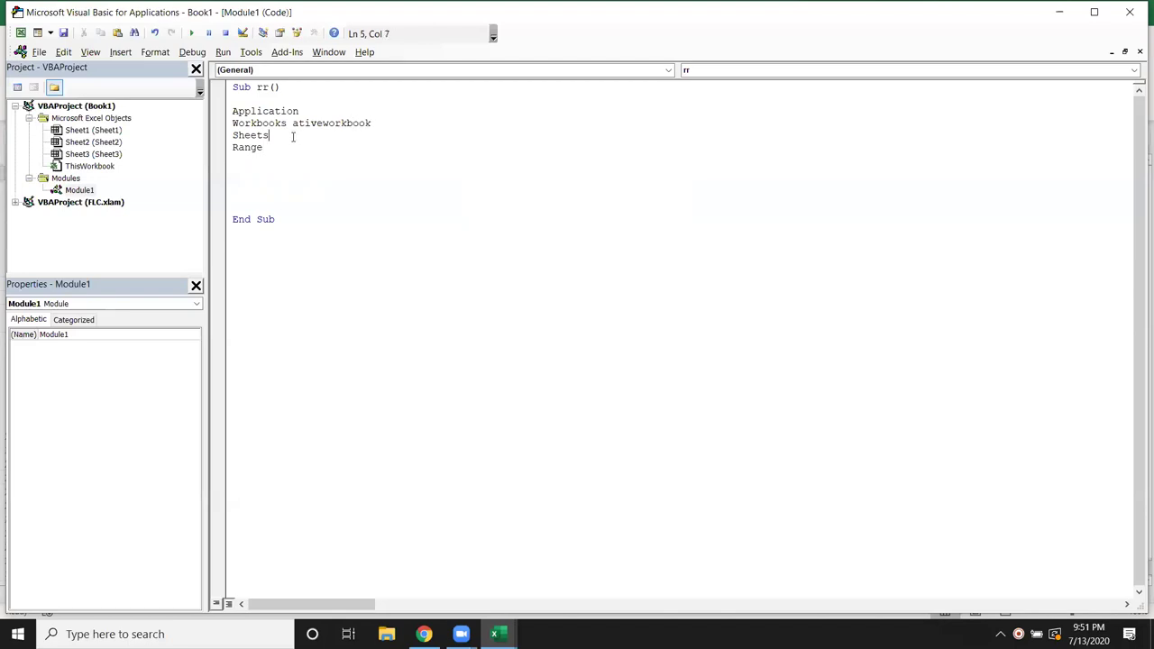
{"action": "type", "text": "shee"}
{"action": "key", "text": "BackSpace"}
{"action": "key", "text": "BackSpace"}
{"action": "key", "text": "BackSpace"}
{"action": "key", "text": "BackSpace"}
{"action": "type", "text": "activesheet"}
{"action": "key", "text": "Down"}
{"action": "key", "text": "Down"}
{"action": "left_click", "coordinate": [282, 146]}
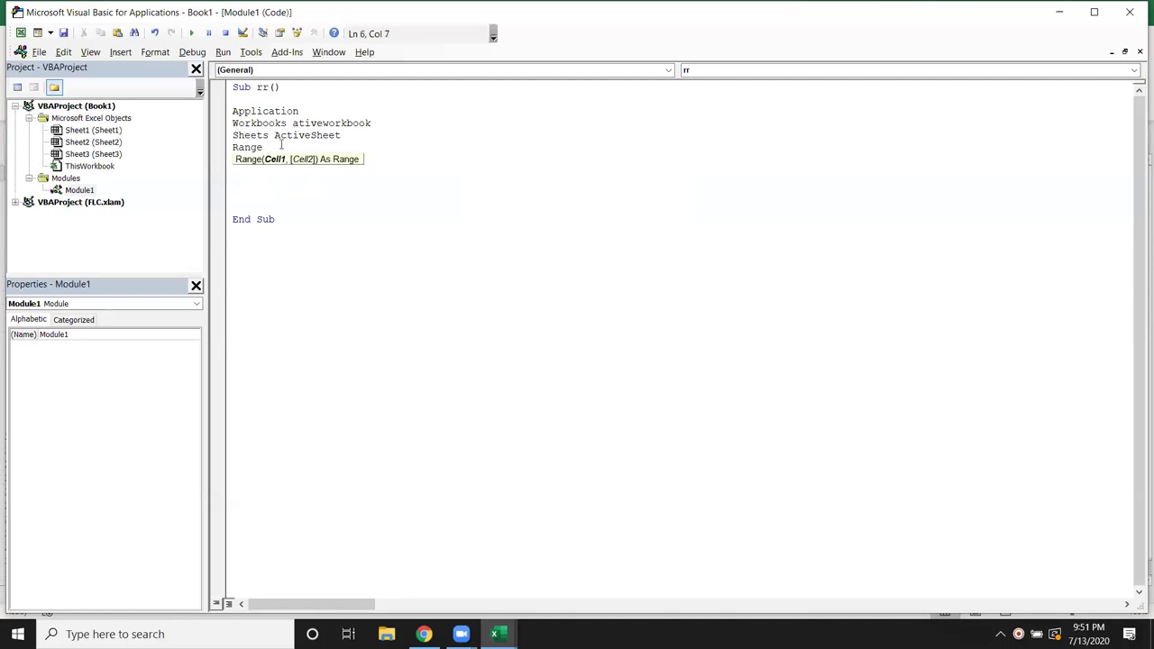
{"action": "type", "text": "activecell selection ce"}
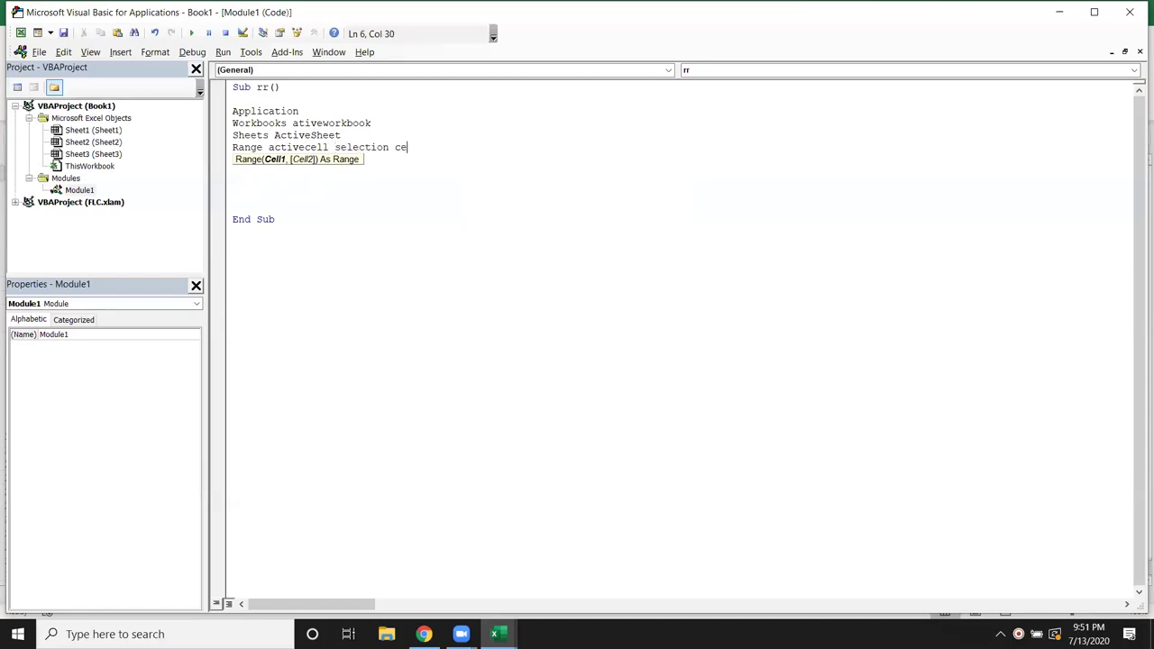
{"action": "type", "text": "lls"}
{"action": "left_click", "coordinate": [257, 185]}
Dismiss the syntax error, select the Application-to-Range lines to explain, then return to Excel
{"action": "key", "text": "Return"}
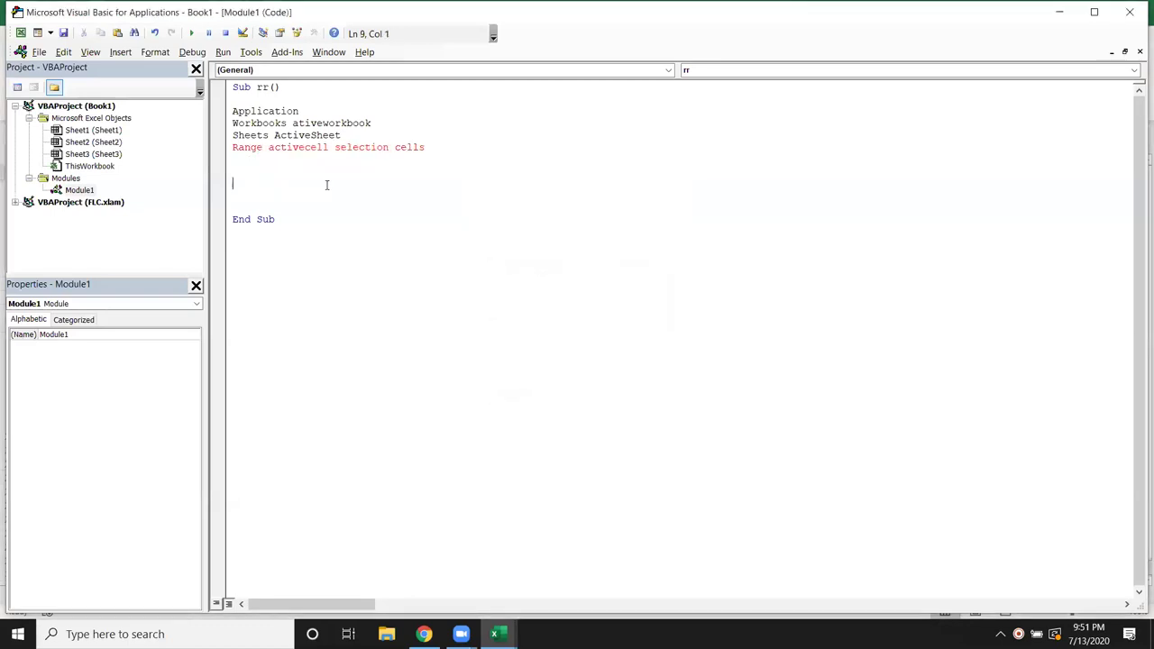
{"action": "mouse_move", "coordinate": [232, 111]}
{"action": "left_mouse_down"}
{"action": "mouse_move", "coordinate": [243, 159]}
{"action": "mouse_move", "coordinate": [307, 113]}
{"action": "left_mouse_up"}
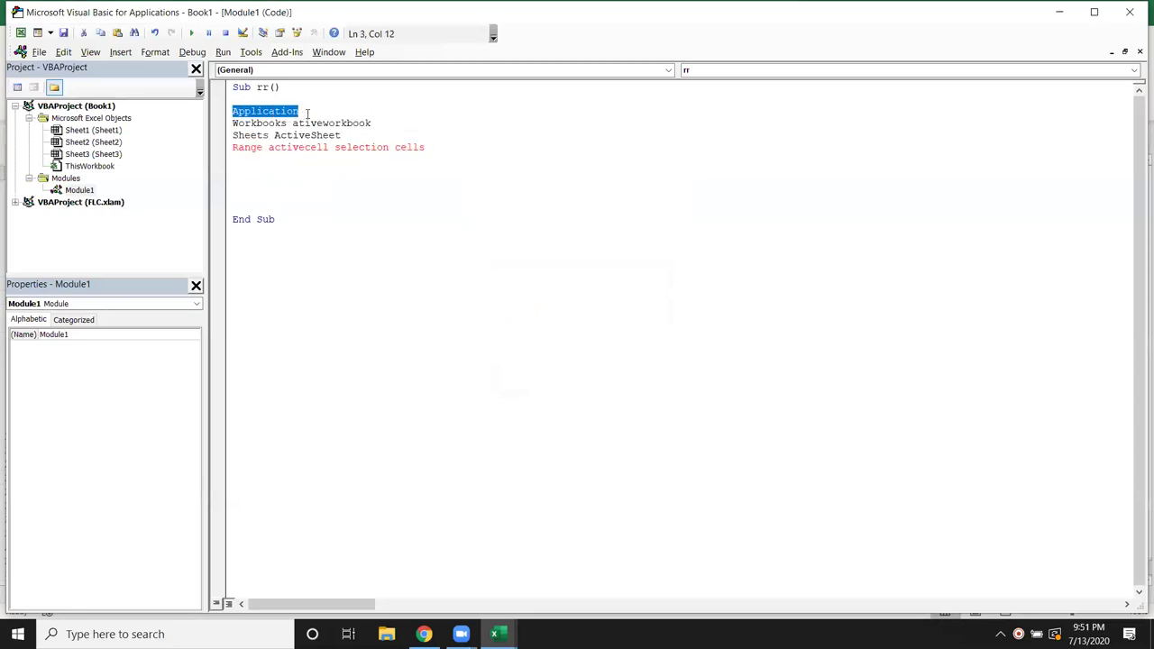
{"action": "left_click", "coordinate": [223, 151]}
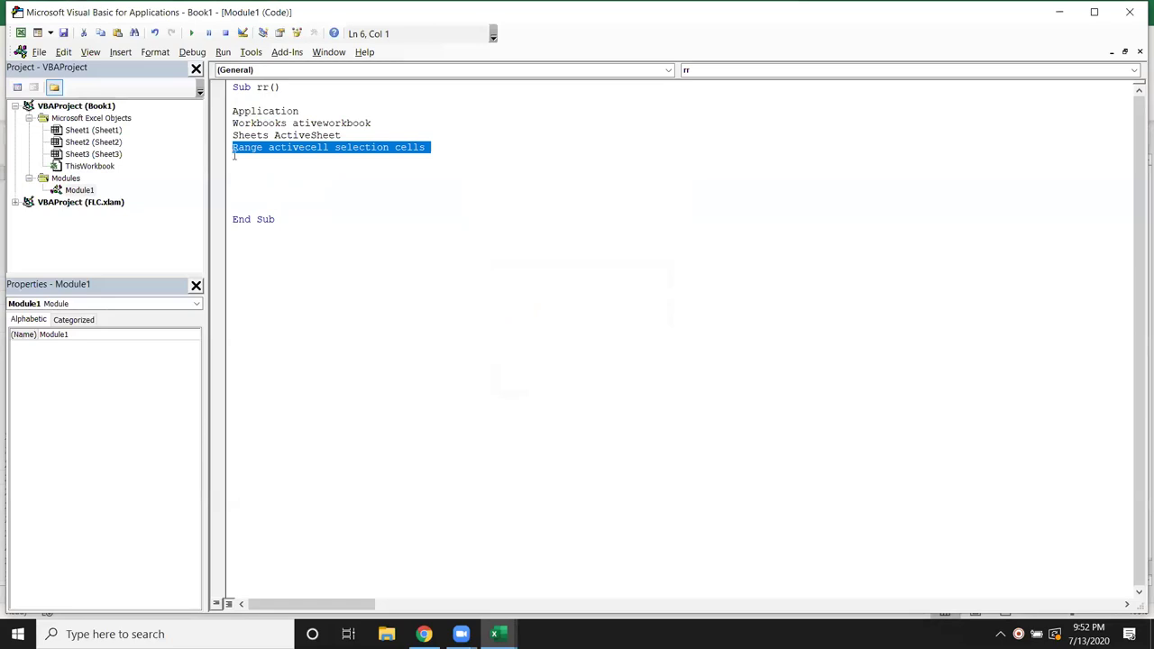
{"action": "left_click", "coordinate": [246, 162]}
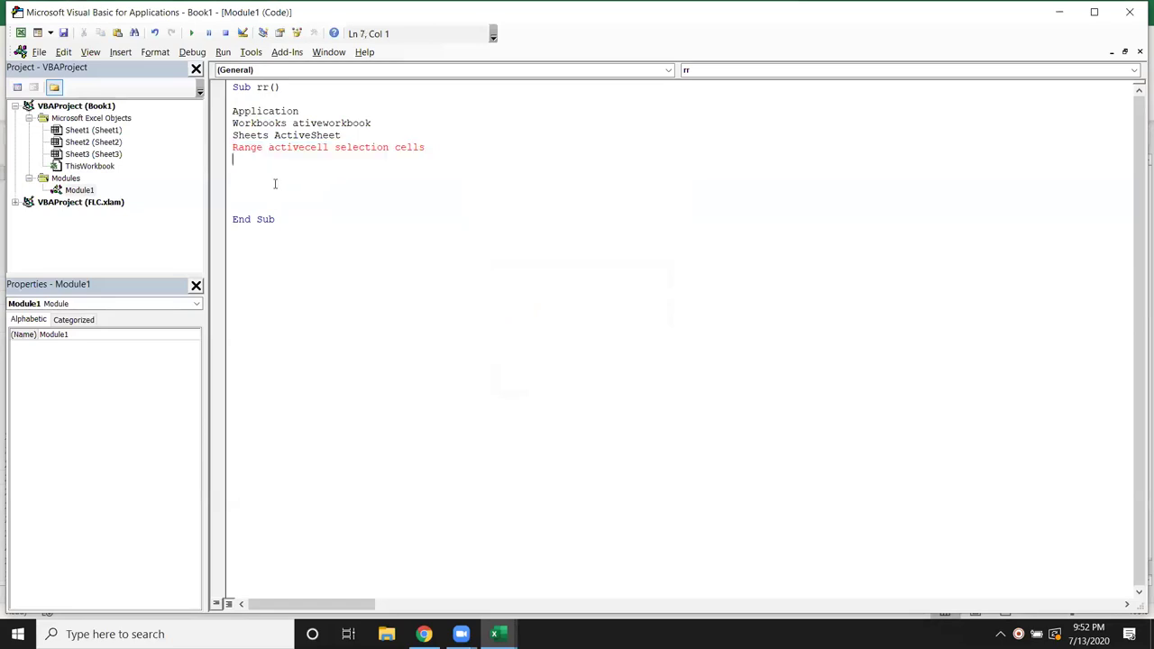
{"action": "left_click_drag", "start_coordinate": [234, 160], "coordinate": [233, 111]}
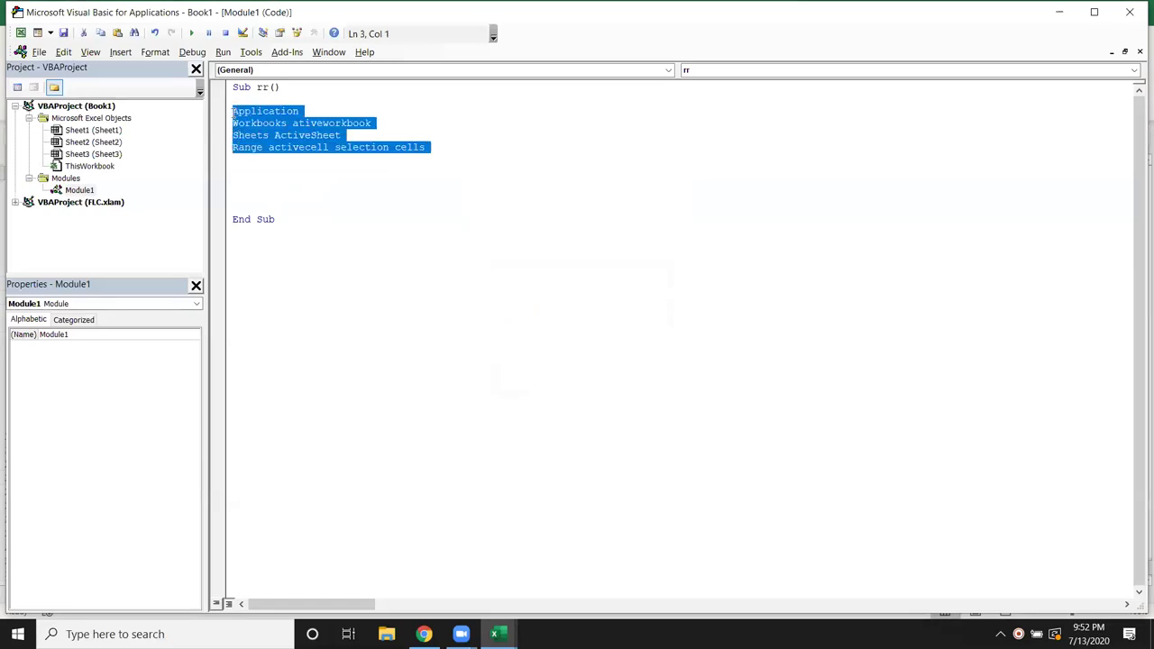
{"action": "left_click", "coordinate": [223, 151]}
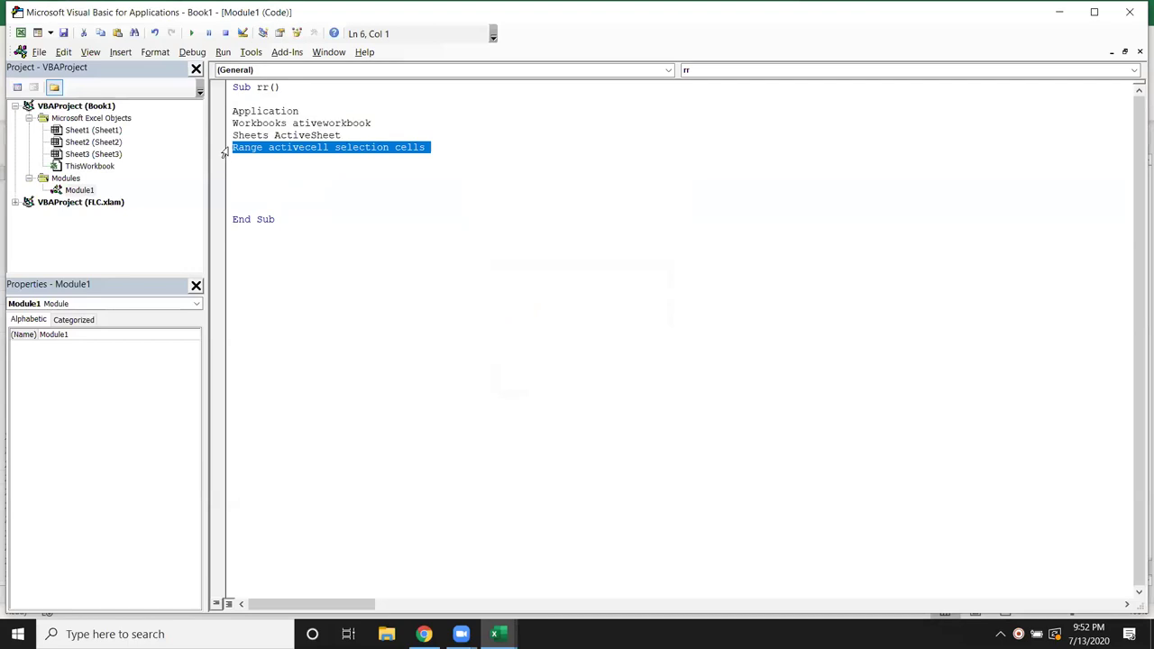
{"action": "left_click", "coordinate": [239, 147]}
{"action": "left_click", "coordinate": [244, 134]}
{"action": "left_click", "coordinate": [246, 110]}
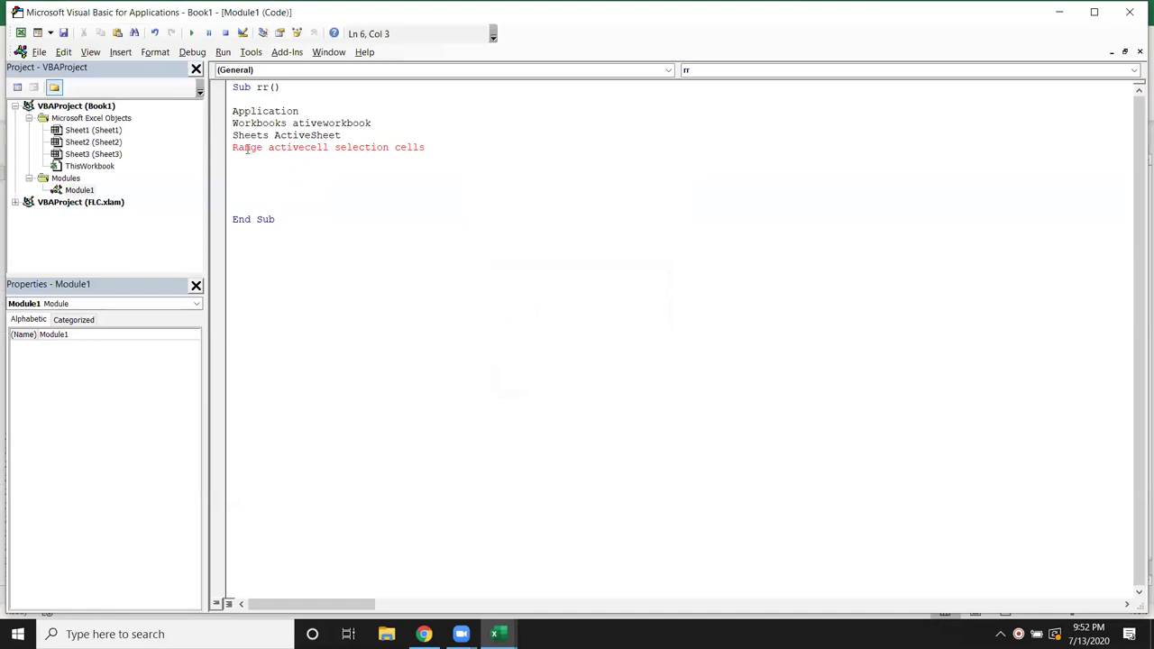
{"action": "key", "text": "alt+F11"}
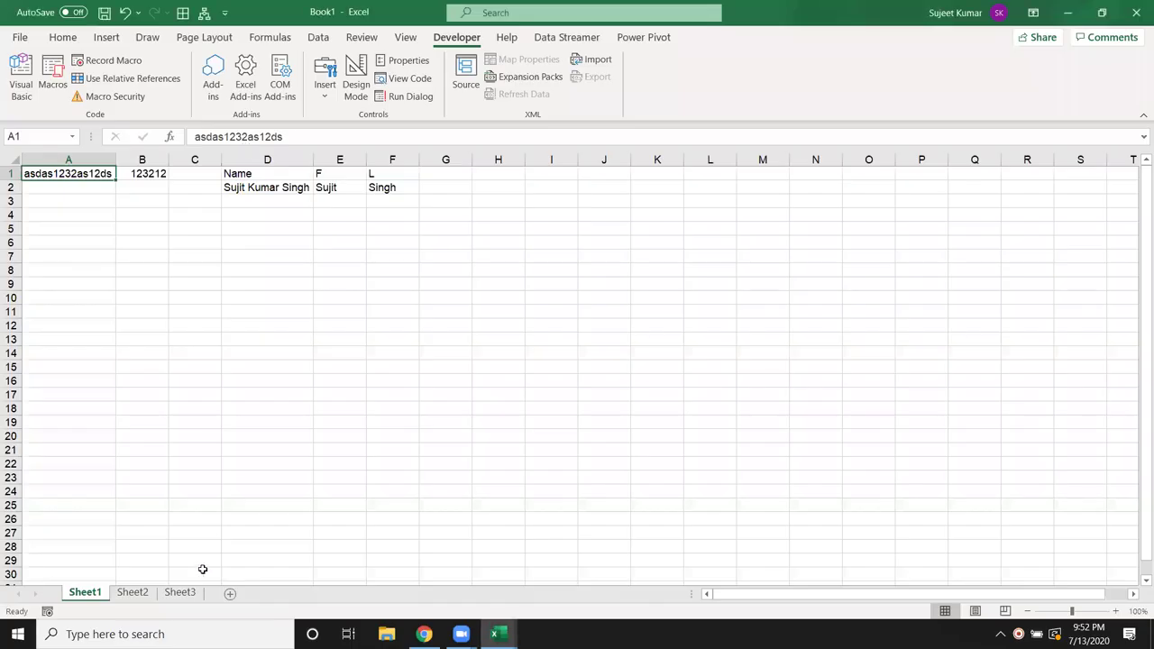
On Sheet2, enter headers Name, Roll and Marks in A1:C1
{"action": "left_click", "coordinate": [135, 593]}
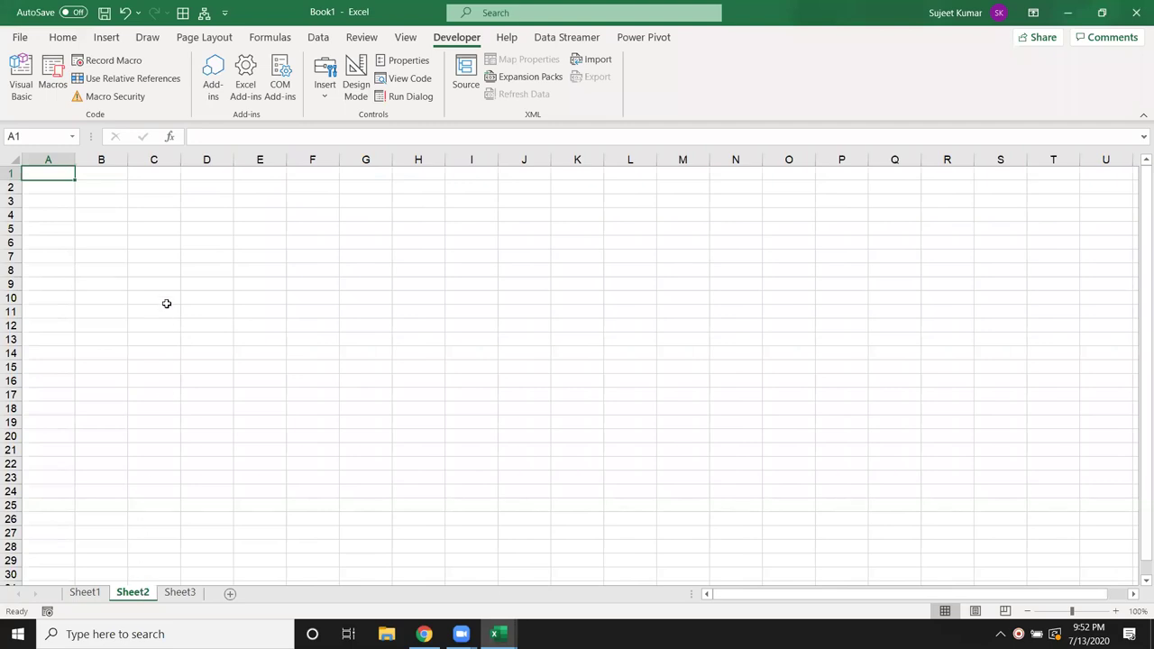
{"action": "left_click", "coordinate": [124, 339]}
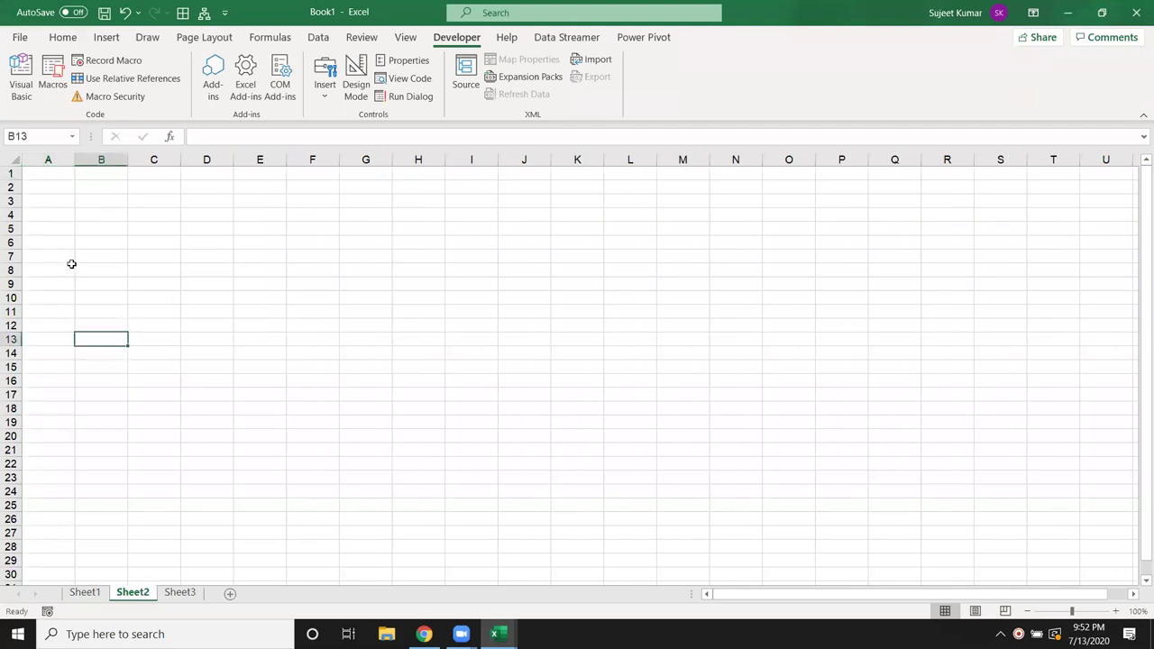
{"action": "left_click", "coordinate": [42, 171]}
{"action": "type", "text": "Name"}
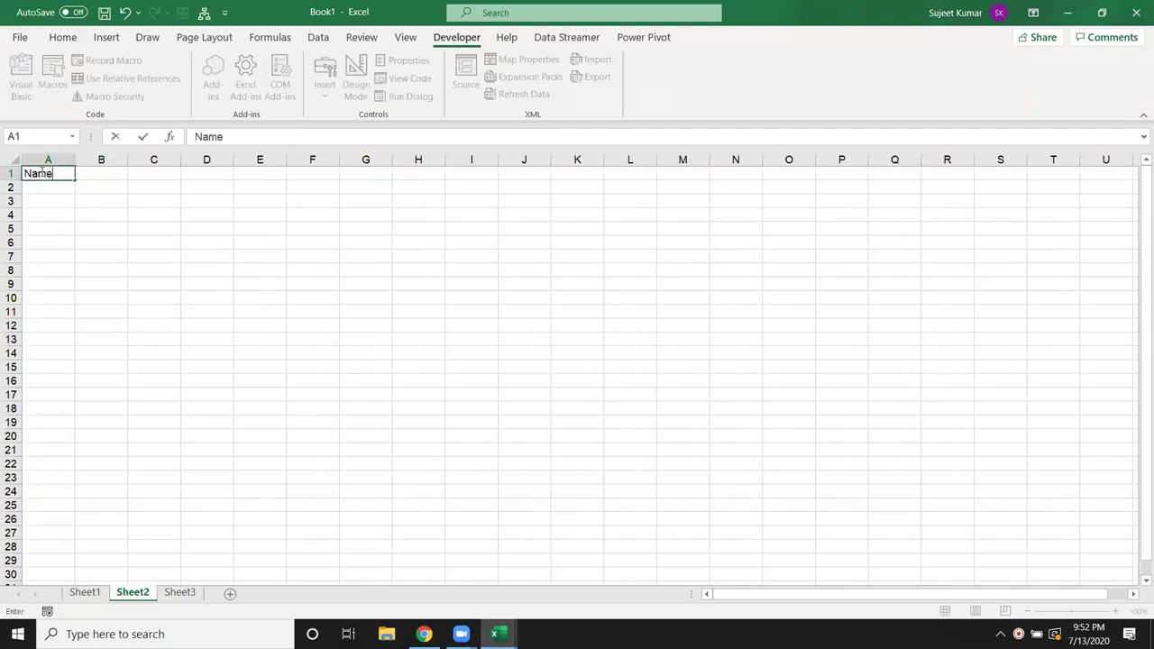
{"action": "left_click", "coordinate": [131, 231]}
{"action": "left_click", "coordinate": [108, 178]}
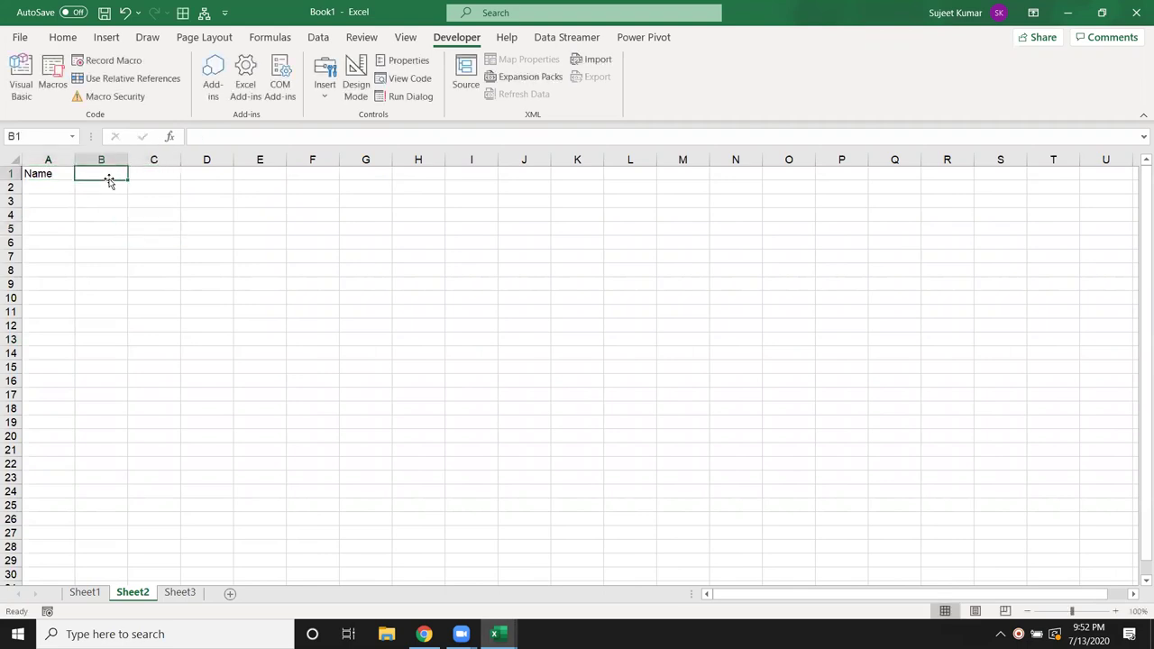
{"action": "type", "text": "Roll"}
{"action": "left_click", "coordinate": [195, 251]}
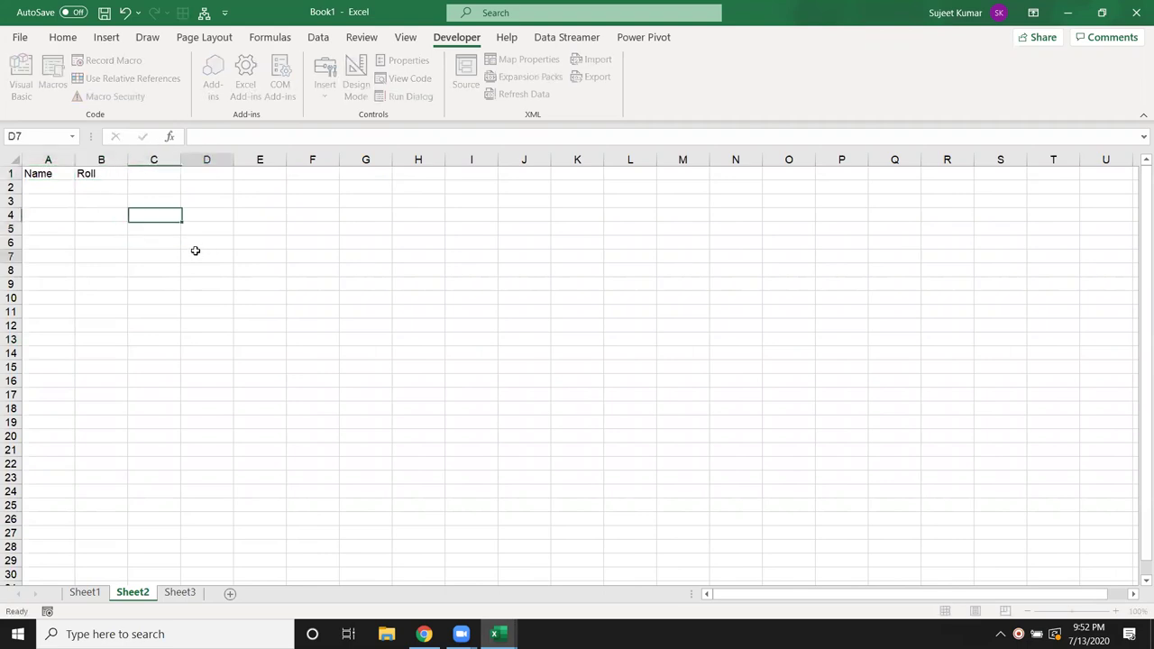
{"action": "left_click", "coordinate": [152, 171]}
{"action": "type", "text": "Marks"}
{"action": "left_click", "coordinate": [124, 227]}
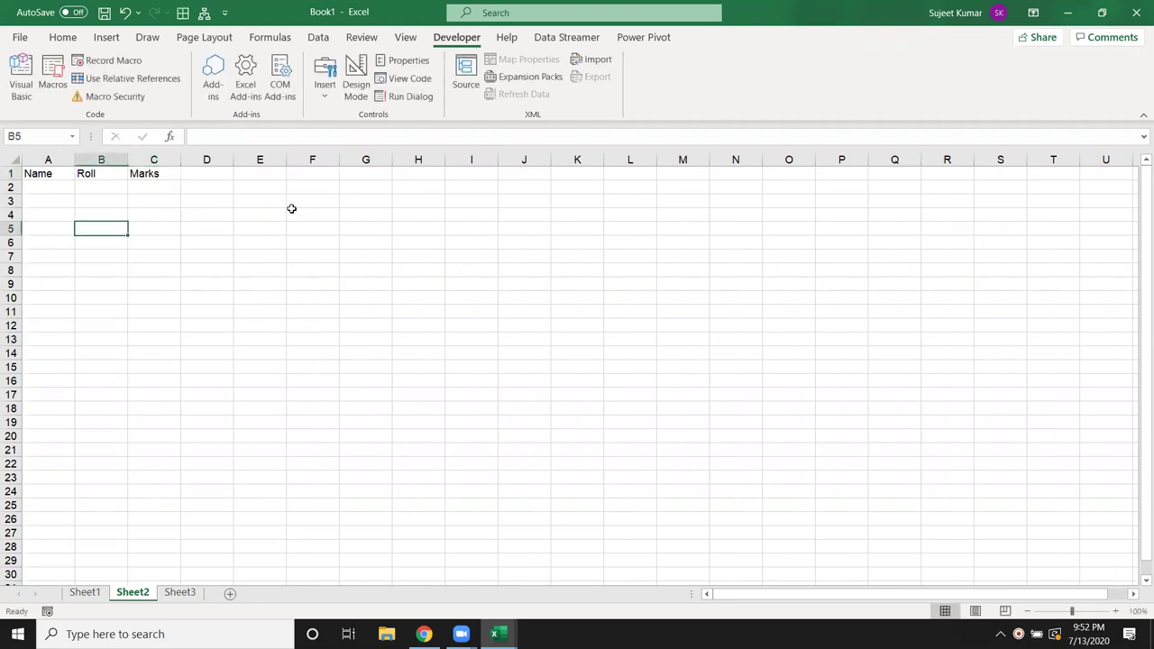
List the steps Start, select A1, enter Name, select B1, Enter Roll, select c1, enter Marks, end in G1:G8
{"action": "left_click", "coordinate": [354, 179]}
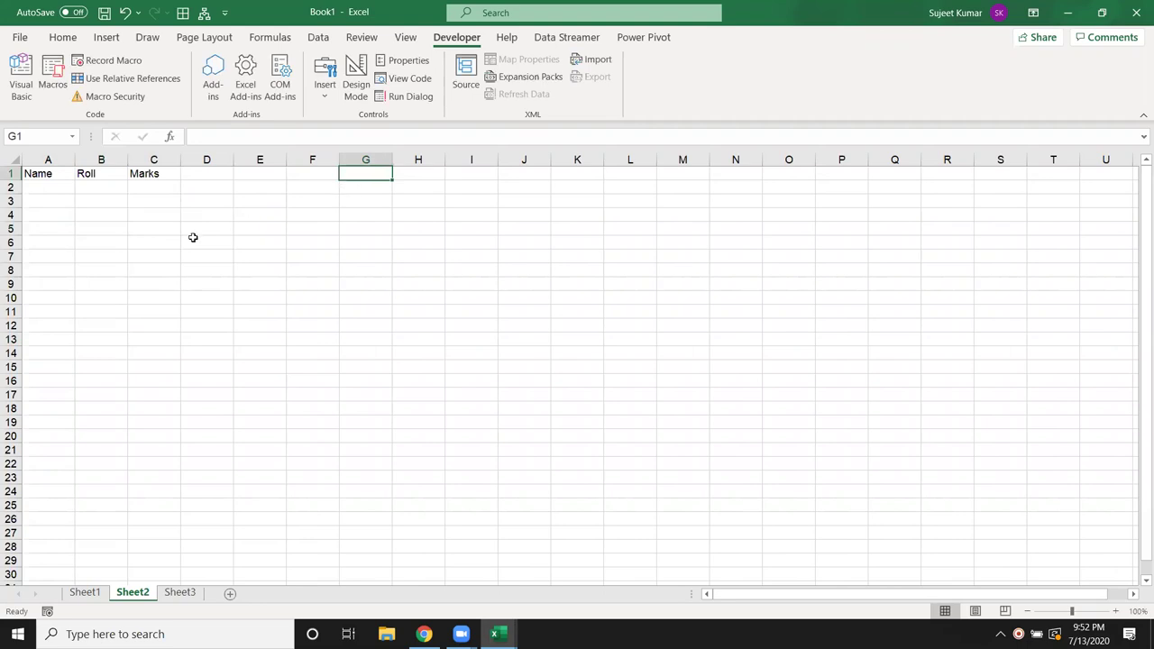
{"action": "type", "text": "Start"}
{"action": "key", "text": "Return"}
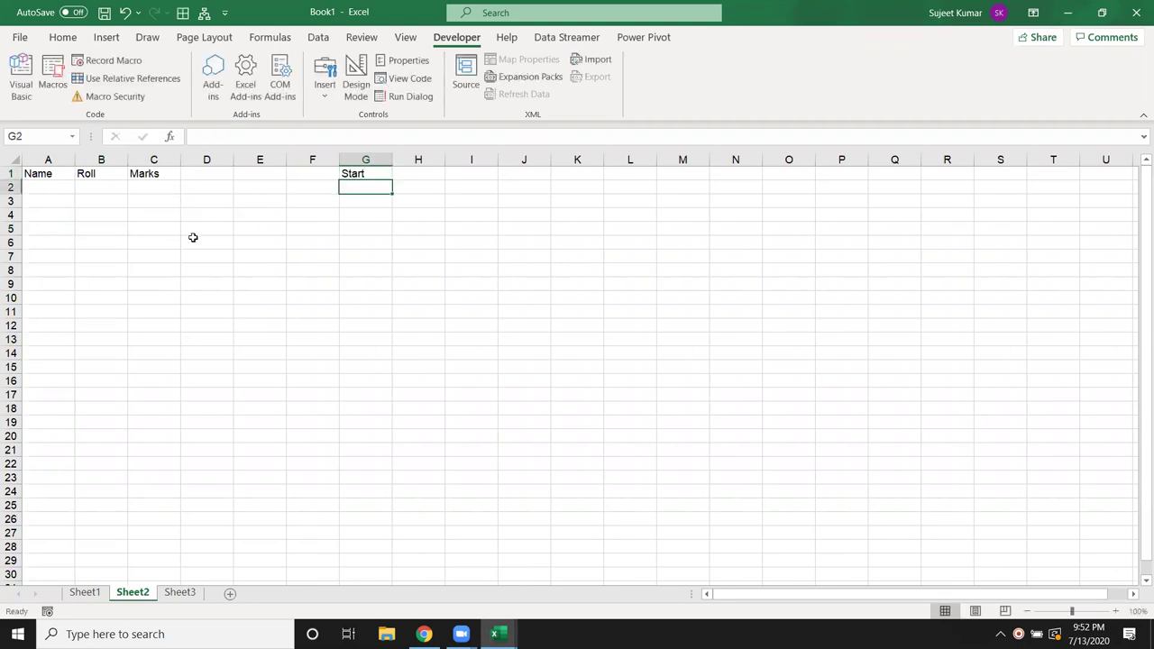
{"action": "type", "text": "select A1"}
{"action": "key", "text": "Return"}
{"action": "type", "text": "enter "}
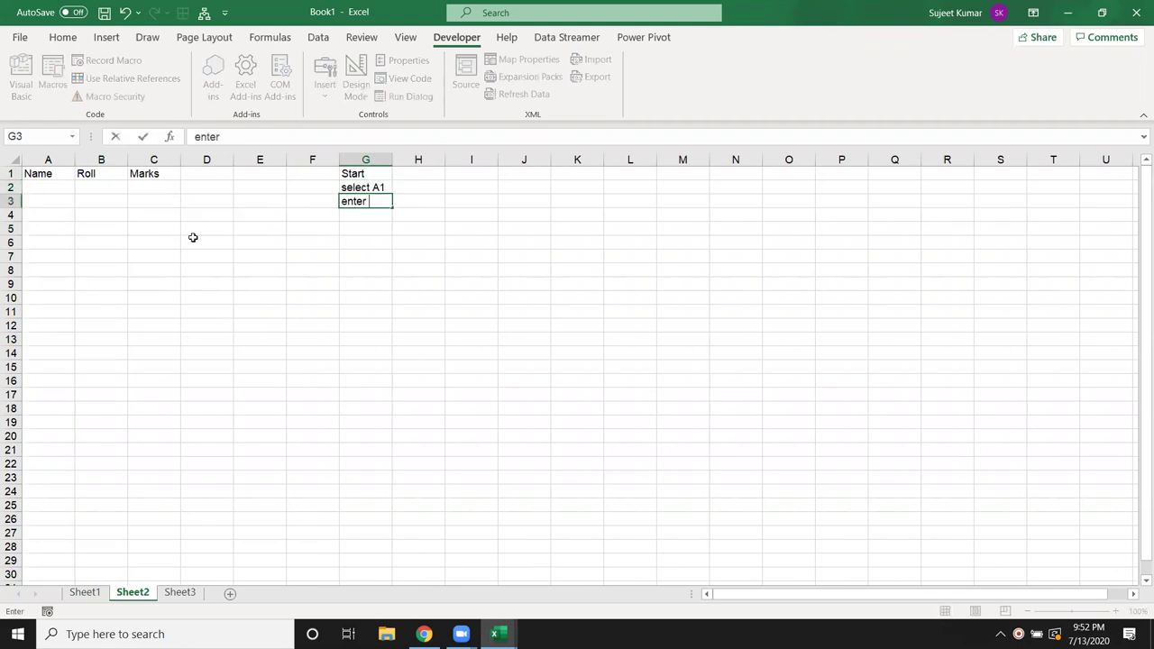
{"action": "type", "text": "N"}
{"action": "type", "text": "select "}
{"action": "type", "text": "B1"}
{"action": "key", "text": "Return"}
{"action": "type", "text": "Enter Roll"}
{"action": "key", "text": "Return"}
{"action": "type", "text": "select c1"}
{"action": "key", "text": "Return"}
{"action": "type", "text": "enter "}
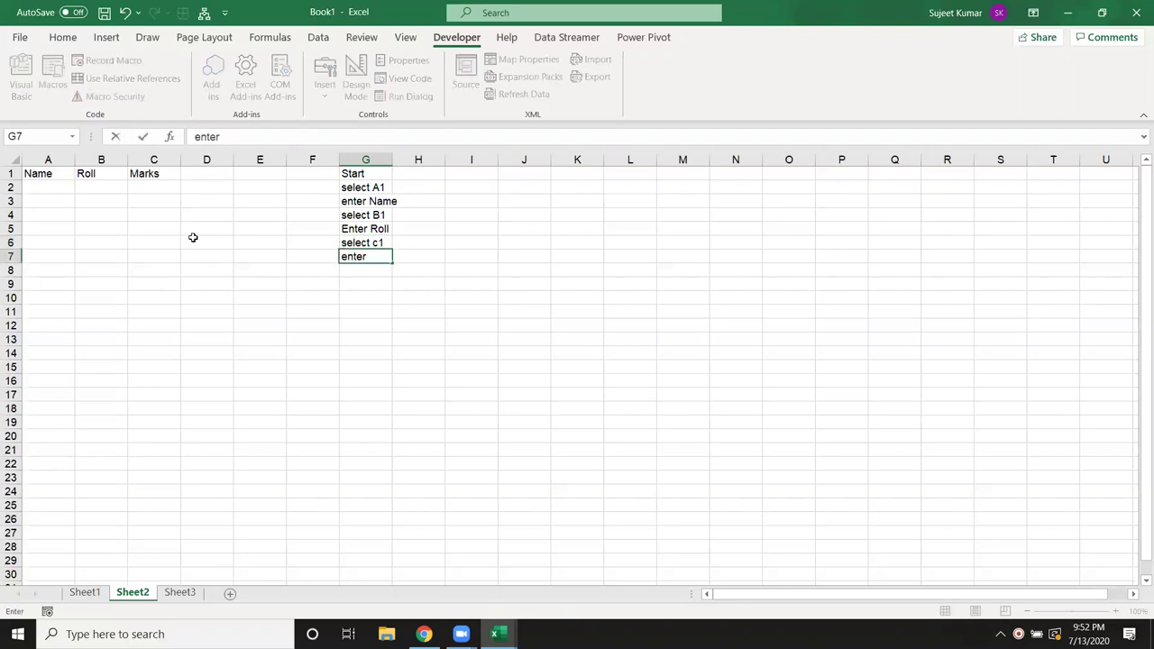
{"action": "type", "text": "Marks"}
{"action": "key", "text": "Return"}
{"action": "type", "text": "end"}
{"action": "key", "text": "Return"}
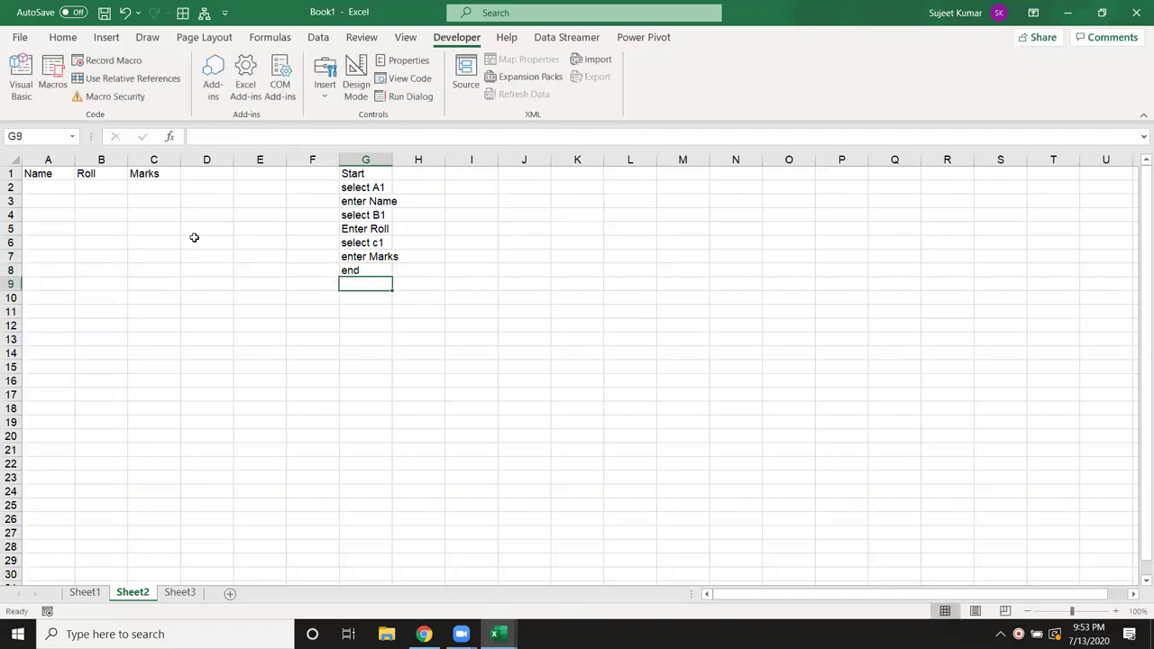
{"action": "left_click", "coordinate": [366, 271]}
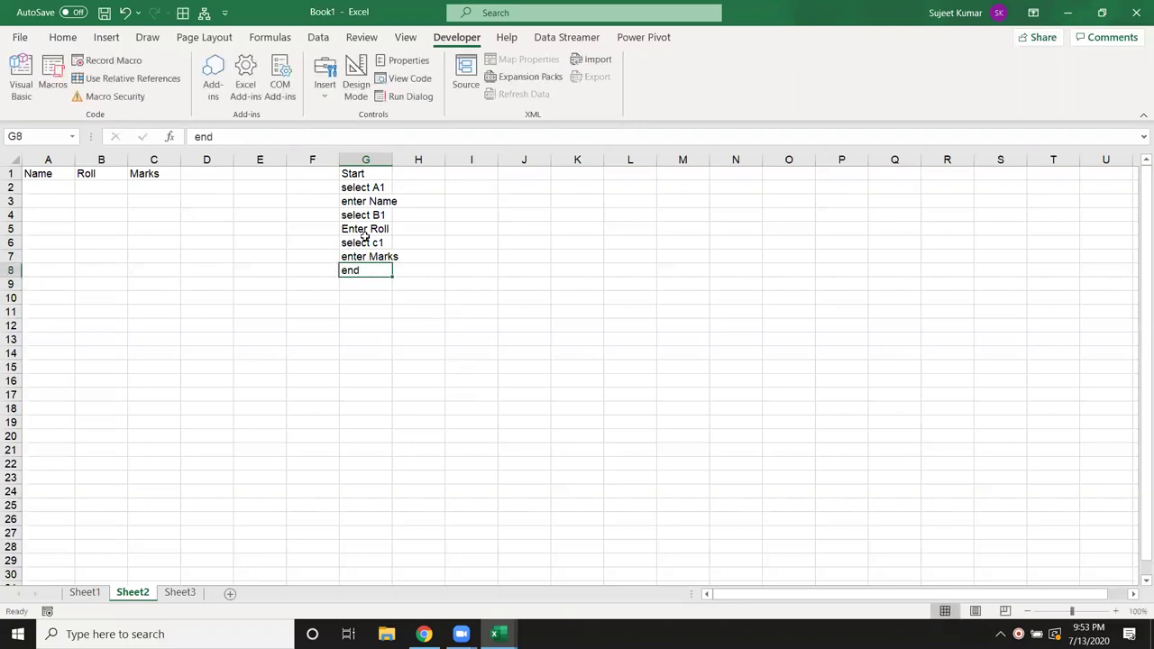
{"action": "left_click_drag", "start_coordinate": [365, 235], "coordinate": [361, 170]}
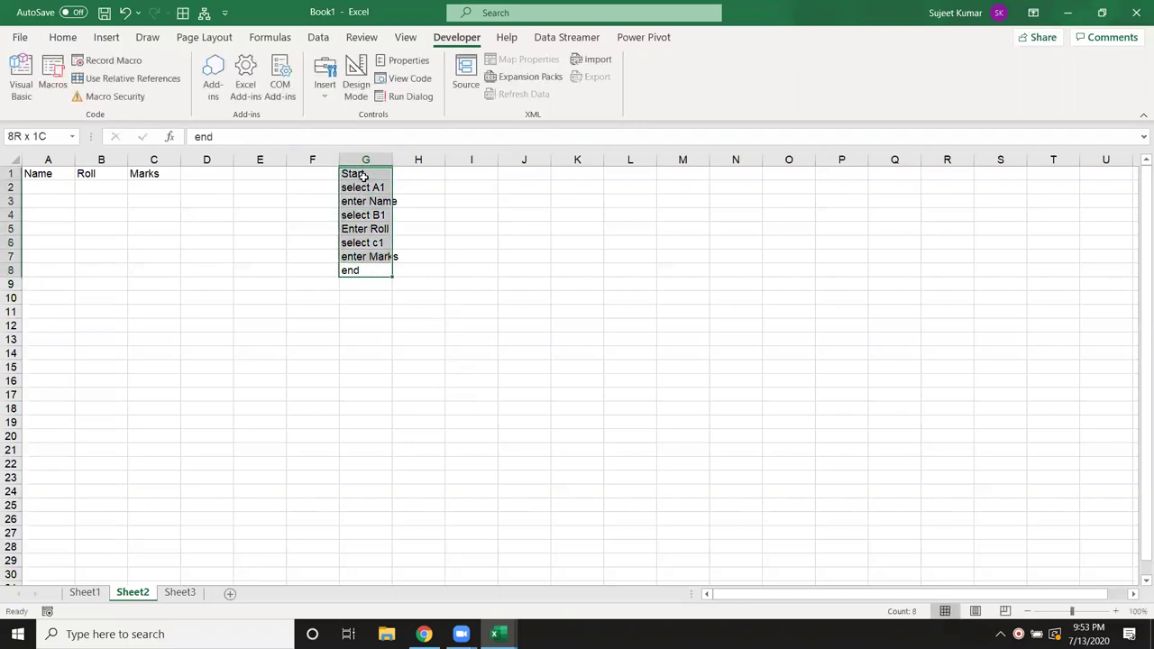
Enter Analysis, Algorithm and Code down J1:J3
{"action": "left_click", "coordinate": [539, 175]}
{"action": "type", "text": "Analysis"}
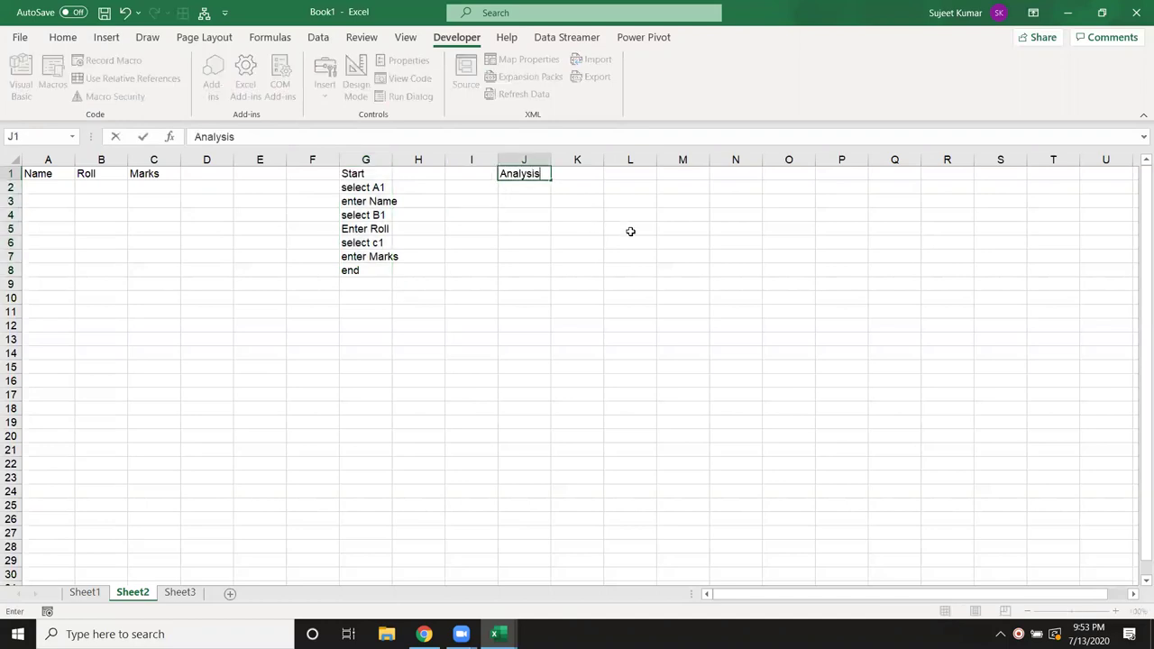
{"action": "key", "text": "Return"}
{"action": "type", "text": "Al"}
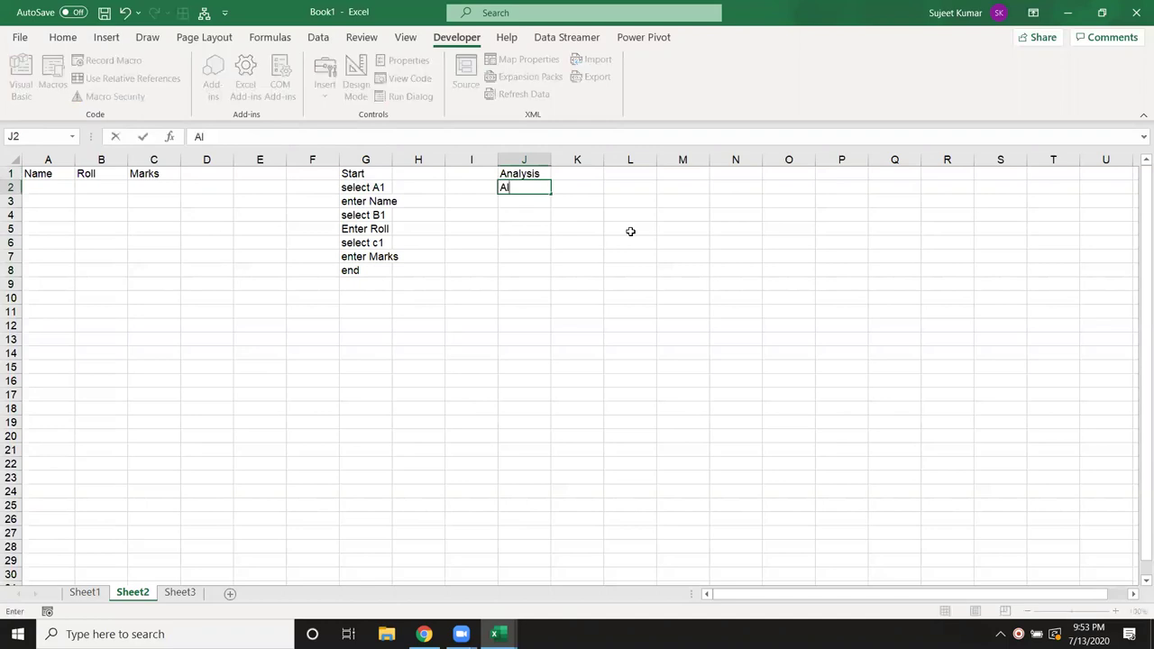
{"action": "type", "text": "gorithm"}
{"action": "key", "text": "Return"}
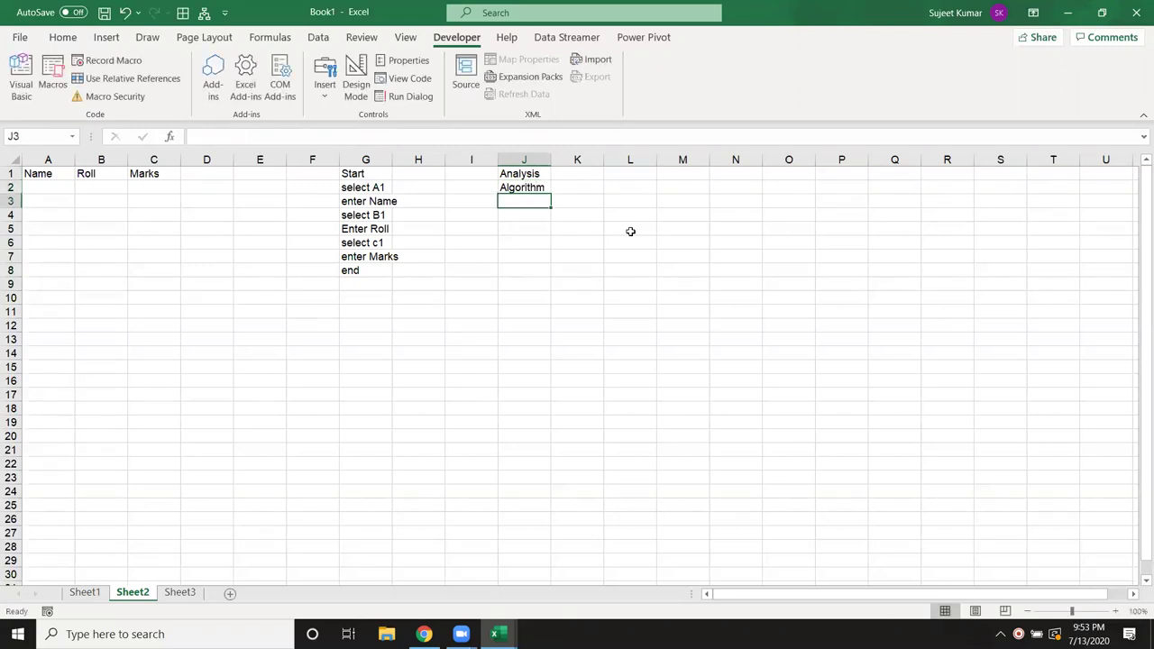
{"action": "type", "text": "Code"}
{"action": "key", "text": "Return"}
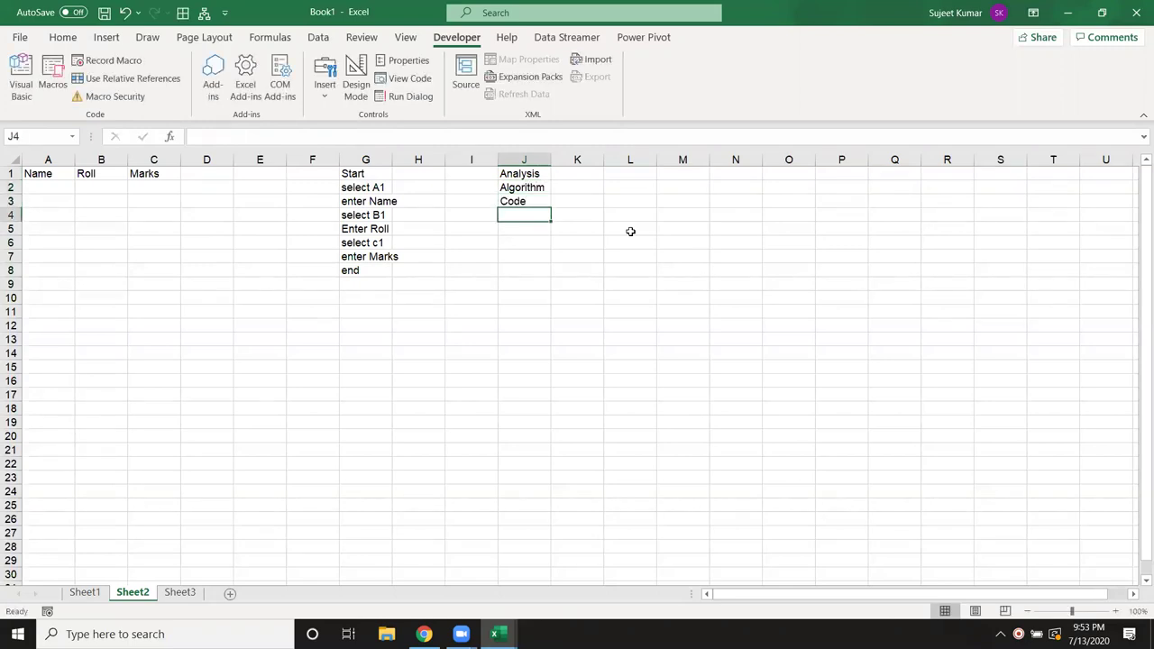
Enter Test in J4 with Re-Code and Re-test in K4:L4, then Apply in J5
{"action": "type", "text": "T"}
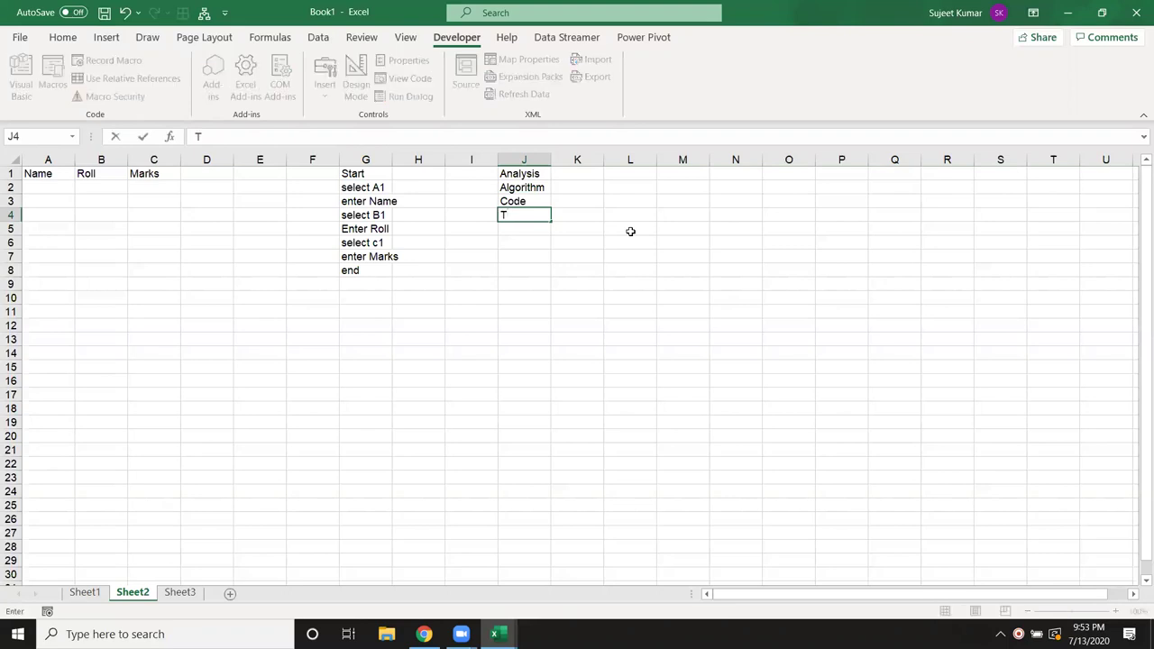
{"action": "key", "text": "BackSpace"}
{"action": "type", "text": "Tesr"}
{"action": "key", "text": "BackSpace"}
{"action": "type", "text": "t"}
{"action": "key", "text": "Tab"}
{"action": "type", "text": "Re-Code"}
{"action": "key", "text": "Tab"}
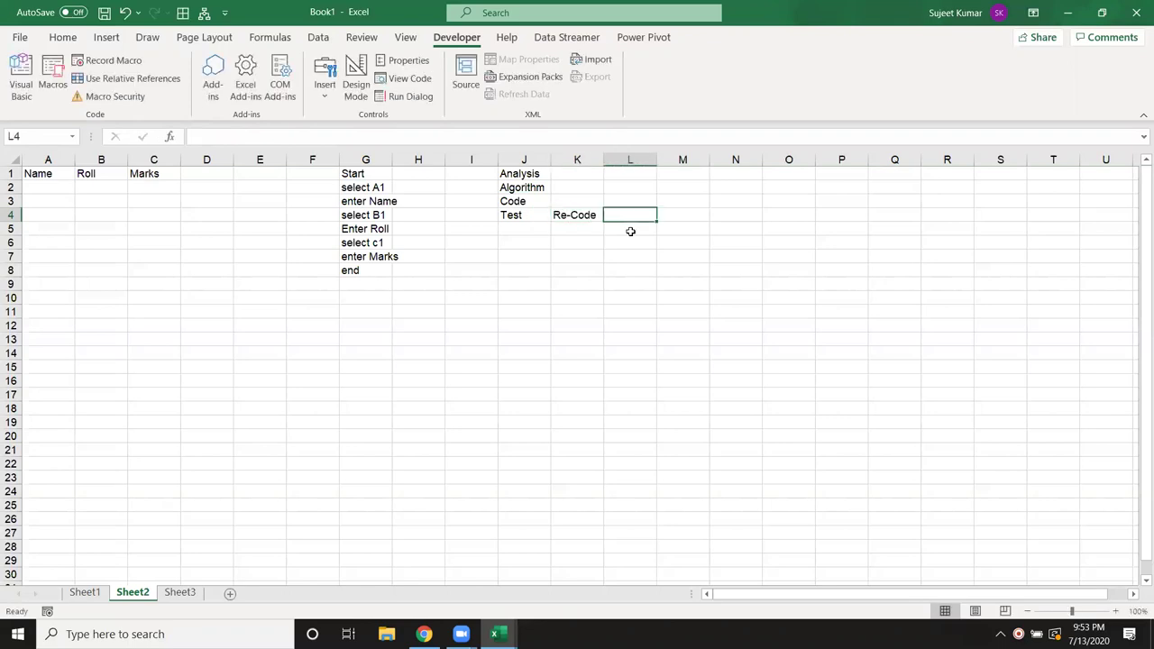
{"action": "type", "text": "Re-test"}
{"action": "key", "text": "Return"}
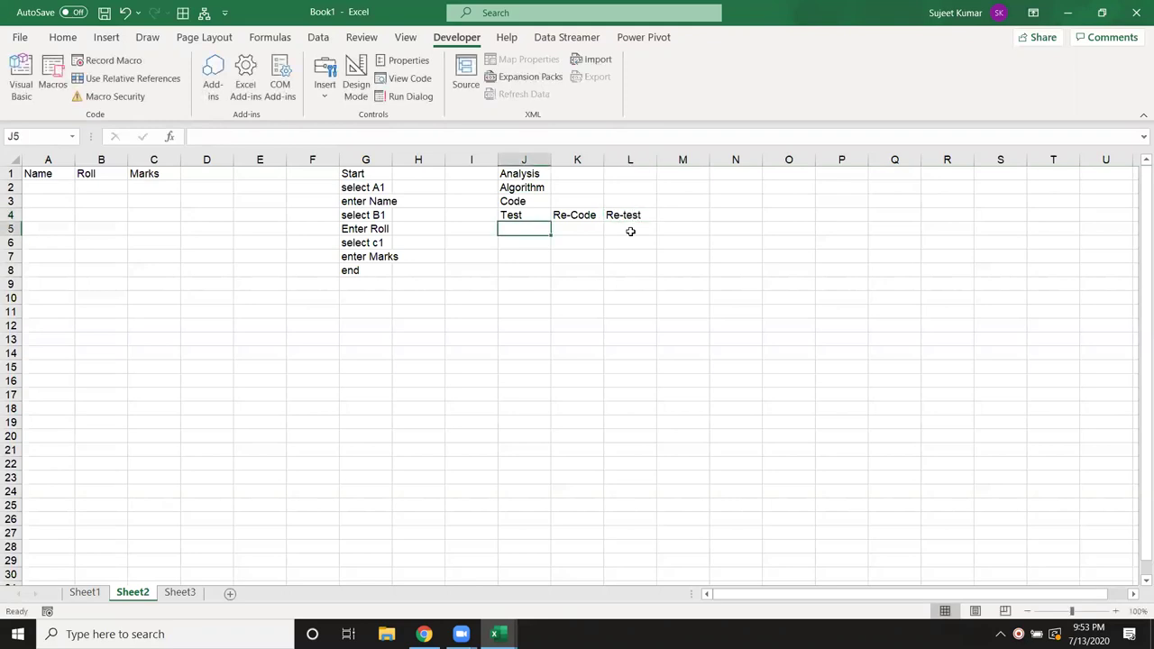
{"action": "type", "text": "App"}
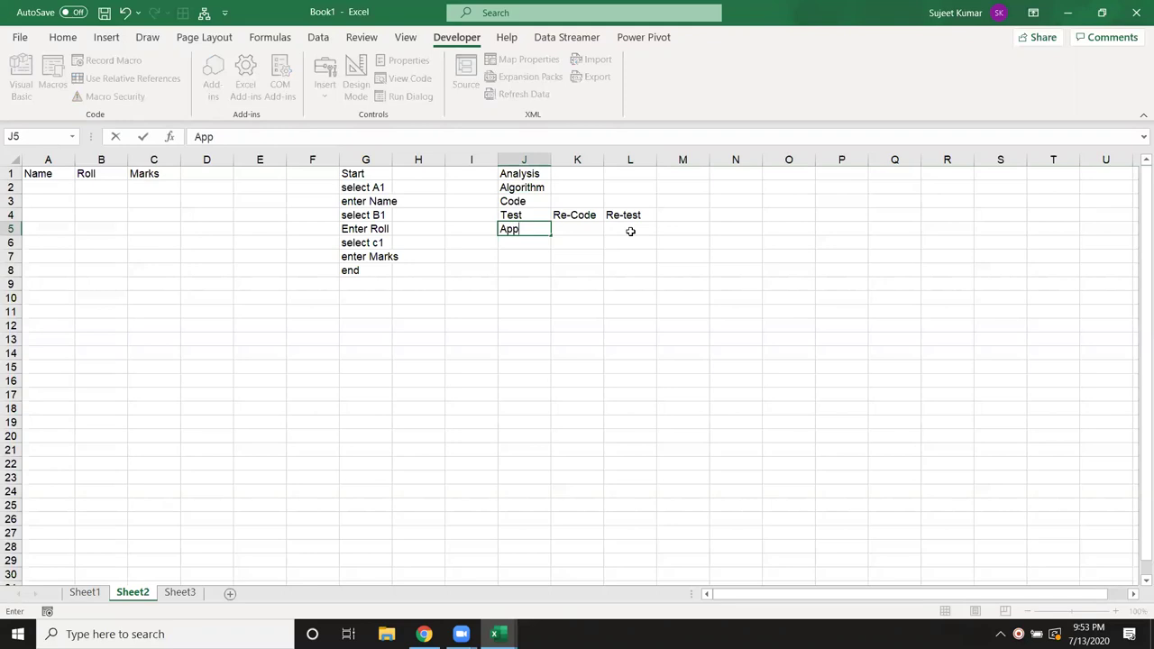
{"action": "type", "text": "ly"}
{"action": "key", "text": "Return"}
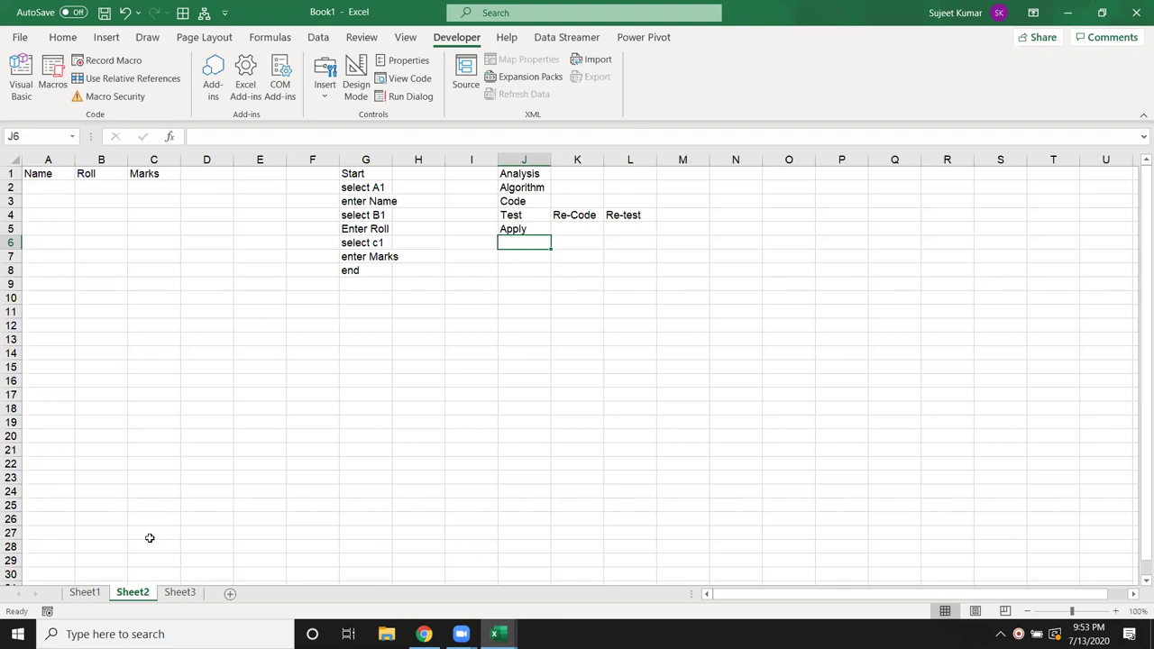
{"action": "left_click", "coordinate": [41, 174]}
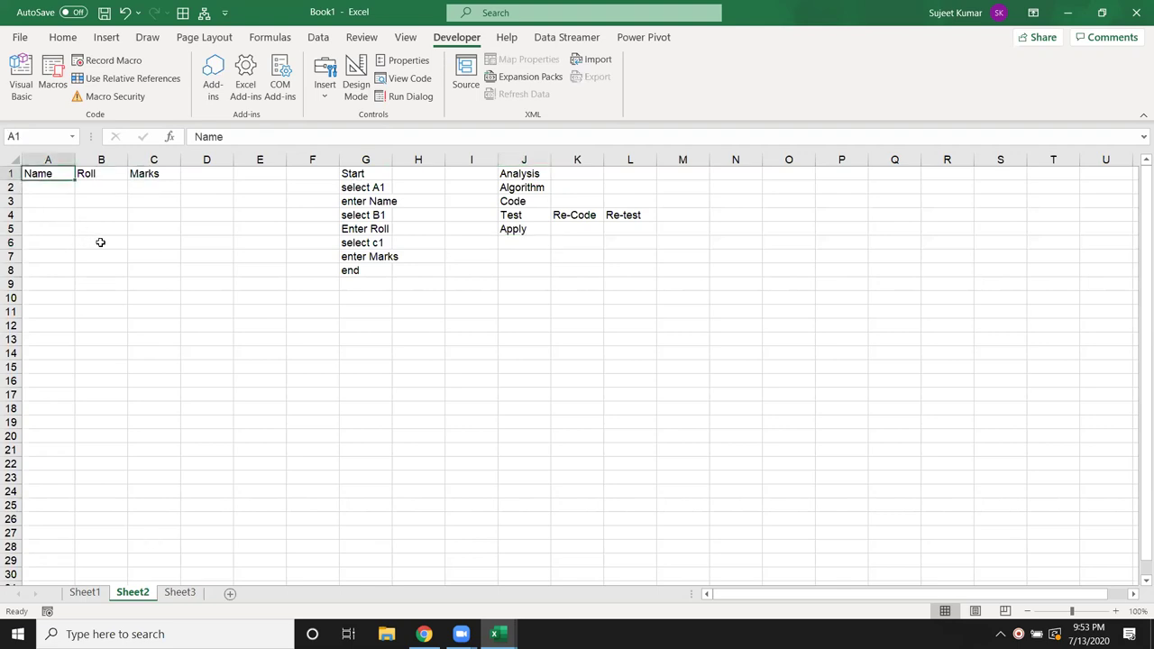
{"action": "left_click", "coordinate": [238, 376]}
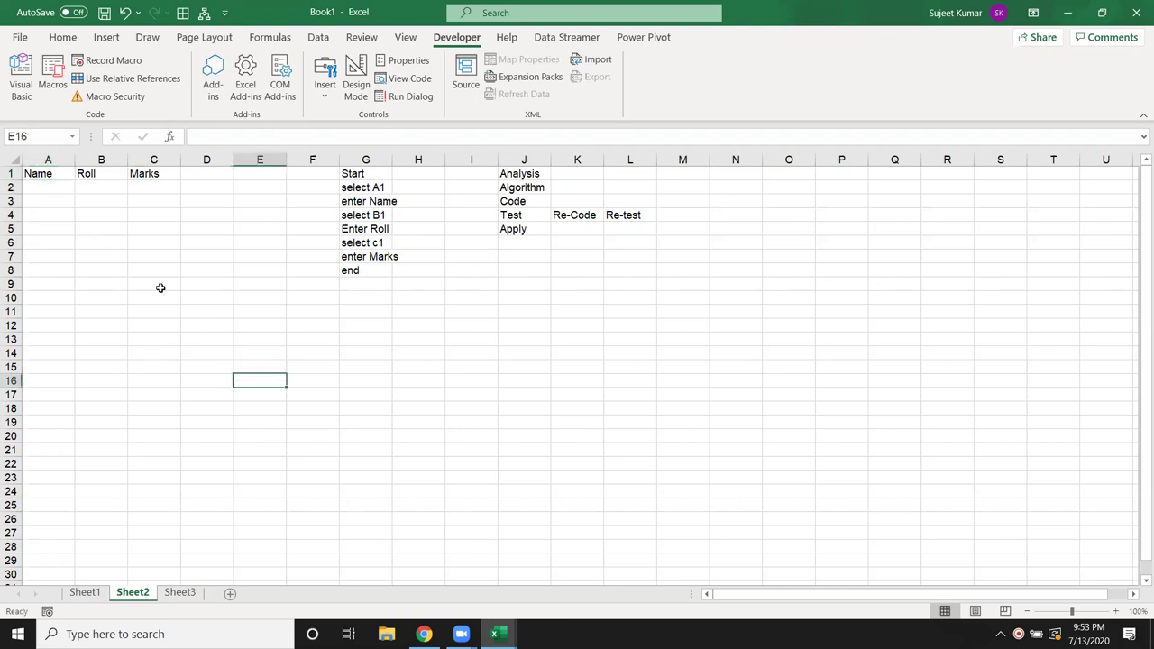
{"action": "left_click", "coordinate": [48, 174]}
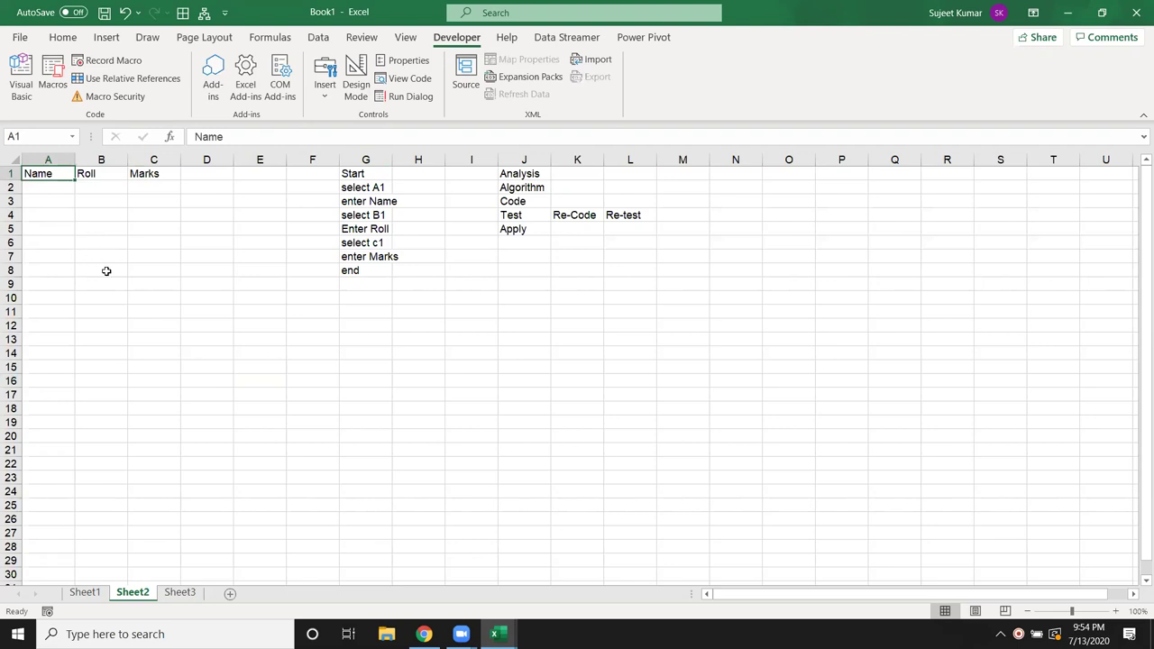
{"action": "left_click", "coordinate": [145, 318]}
{"action": "left_click", "coordinate": [52, 173]}
AutoFit column G so every step in G1:G8, including enter Marks, fits fully
{"action": "left_click_drag", "start_coordinate": [355, 176], "coordinate": [344, 270]}
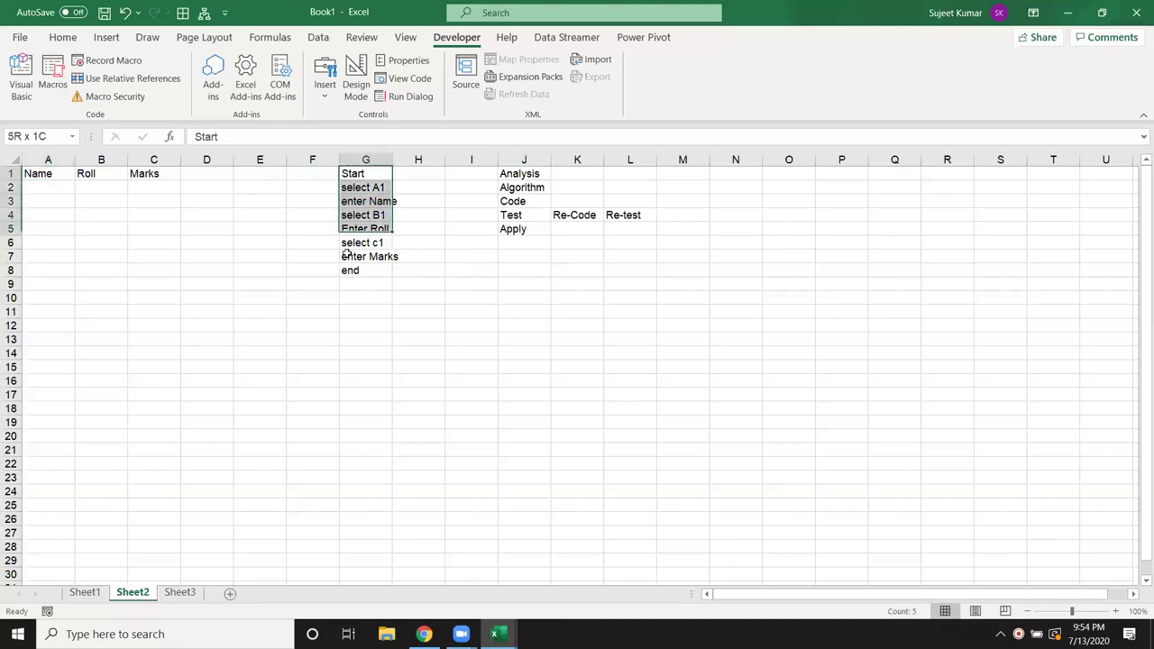
{"action": "double_click", "coordinate": [392, 160]}
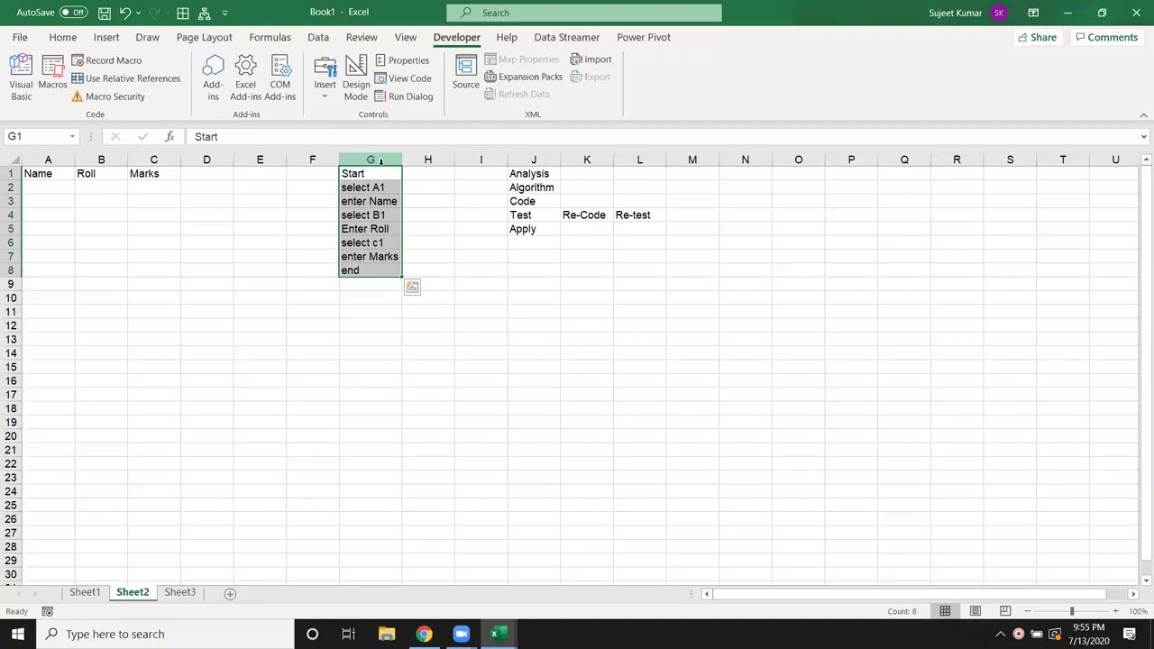
{"action": "left_click", "coordinate": [484, 301]}
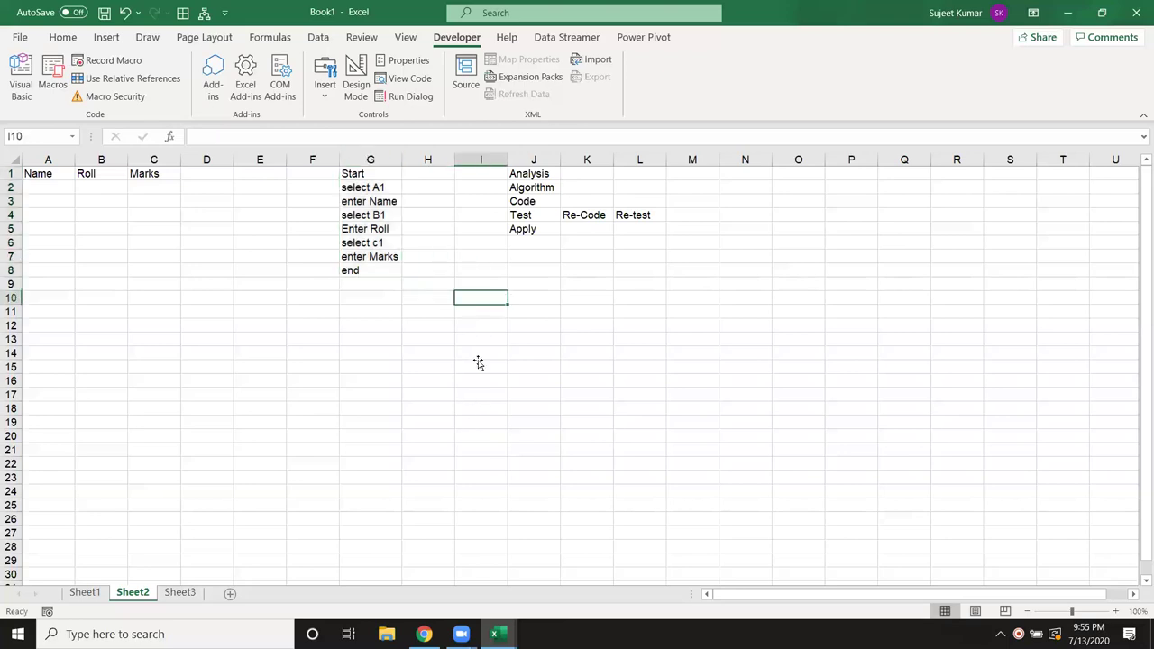
{"action": "left_click", "coordinate": [430, 574]}
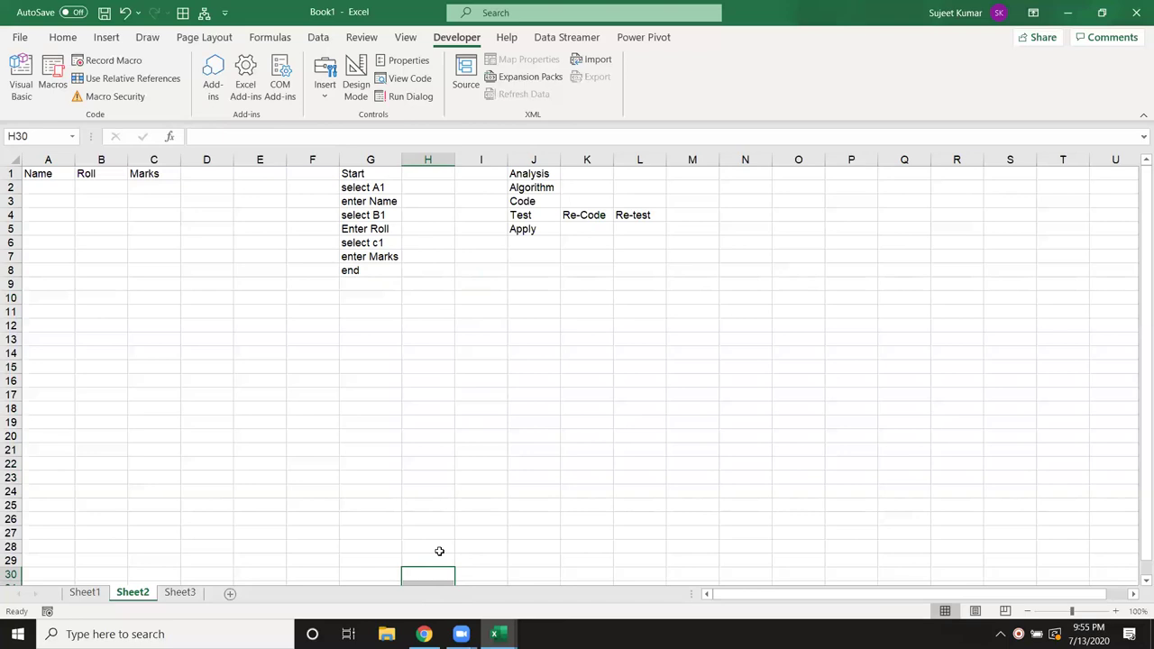
{"action": "left_click", "coordinate": [373, 178]}
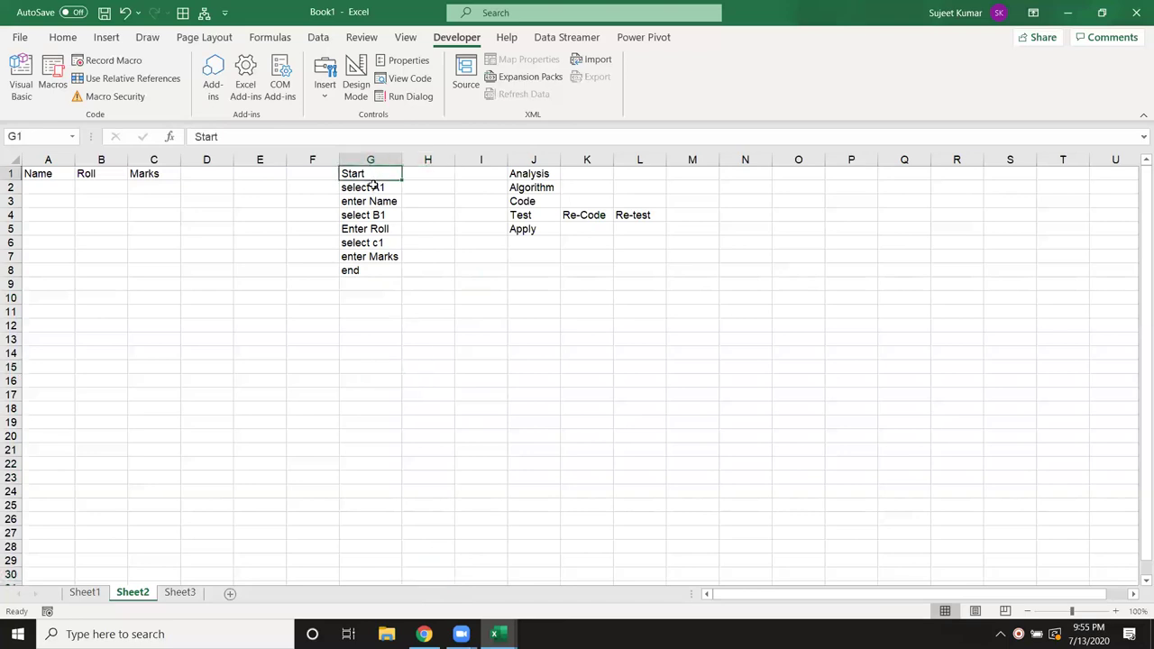
{"action": "left_click_drag", "start_coordinate": [373, 186], "coordinate": [354, 270]}
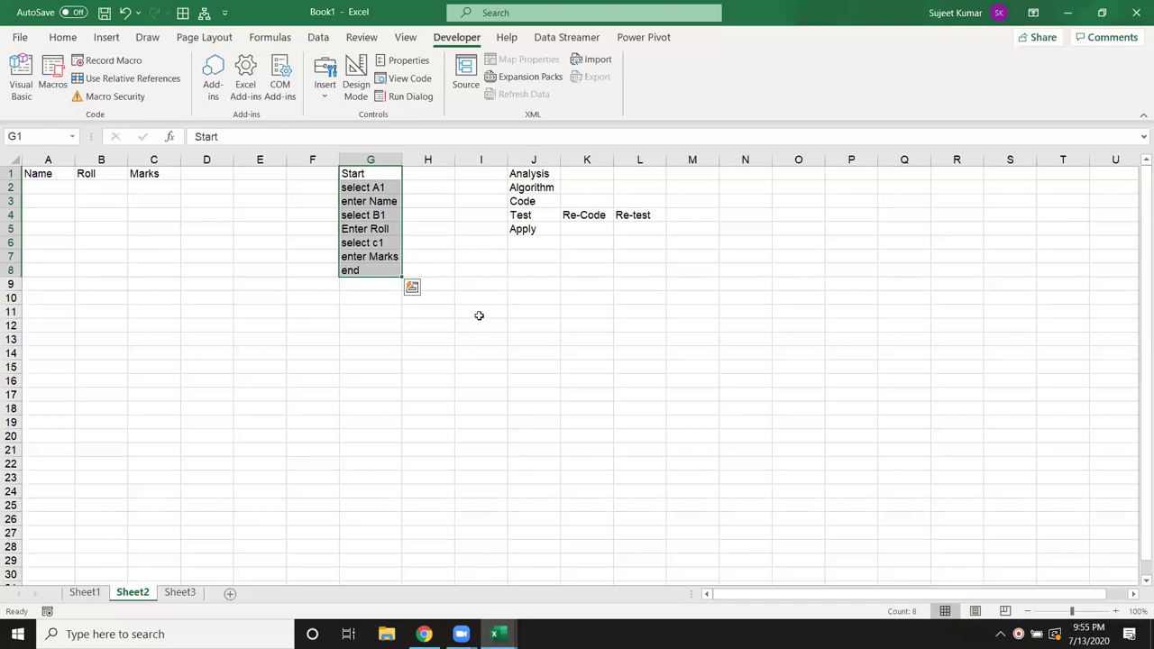
{"action": "left_click_drag", "start_coordinate": [356, 271], "coordinate": [345, 174]}
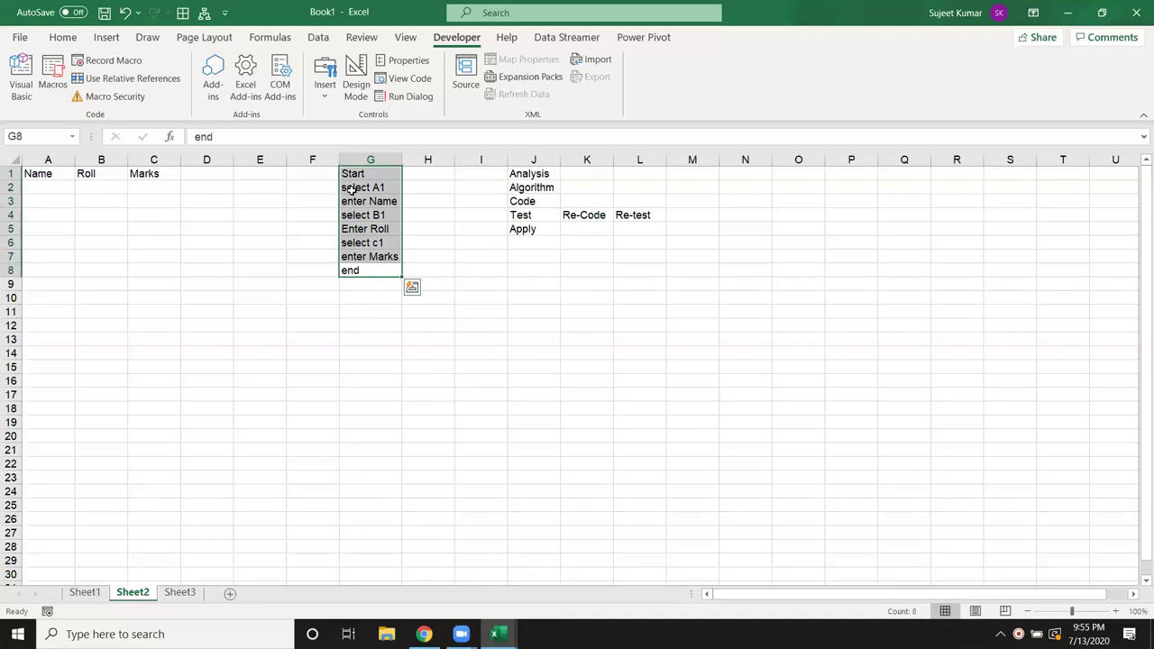
{"action": "left_click", "coordinate": [351, 189]}
Start a new macro Sub rr_1() below the existing rr macro in Module1
{"action": "key", "text": "alt+F11"}
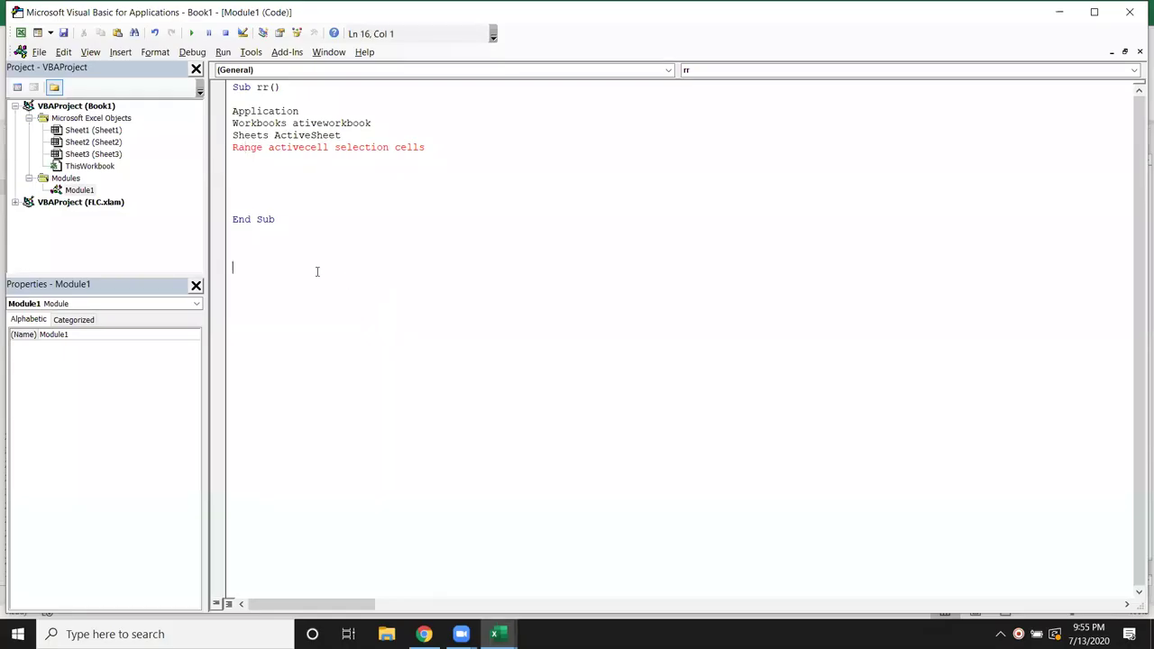
{"action": "type", "text": "sub rr+"}
{"action": "key", "text": "BackSpace"}
{"action": "type", "text": "_1"}
{"action": "type", "text": "()"}
{"action": "key", "text": "Return"}
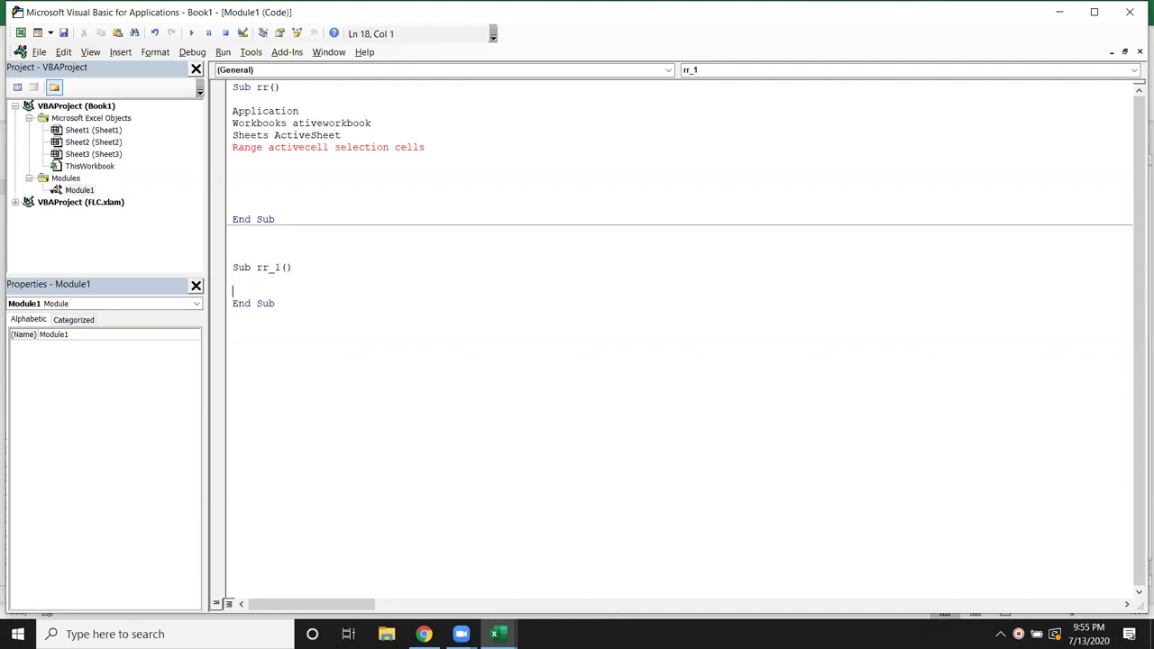
{"action": "type", "text": "r"}
{"action": "key", "text": "BackSpace"}
{"action": "left_click_drag", "start_coordinate": [254, 182], "coordinate": [234, 98]}
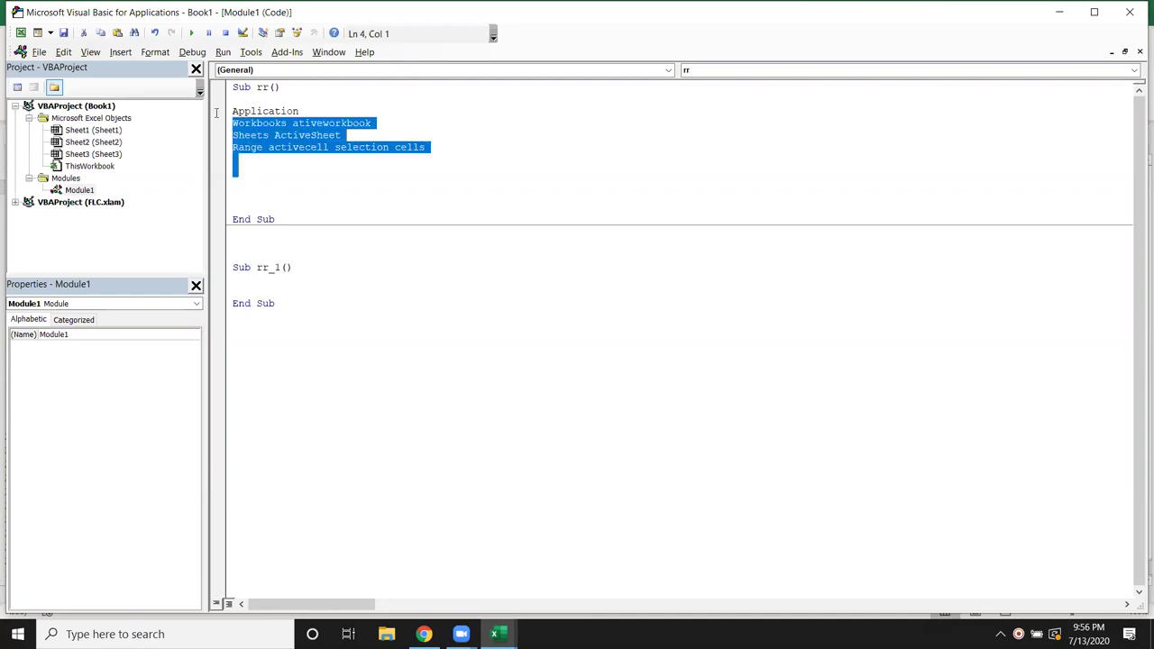
{"action": "left_click", "coordinate": [254, 282]}
Add Range("A1").Select as the first line inside rr_1
{"action": "key", "text": "alt+F11"}
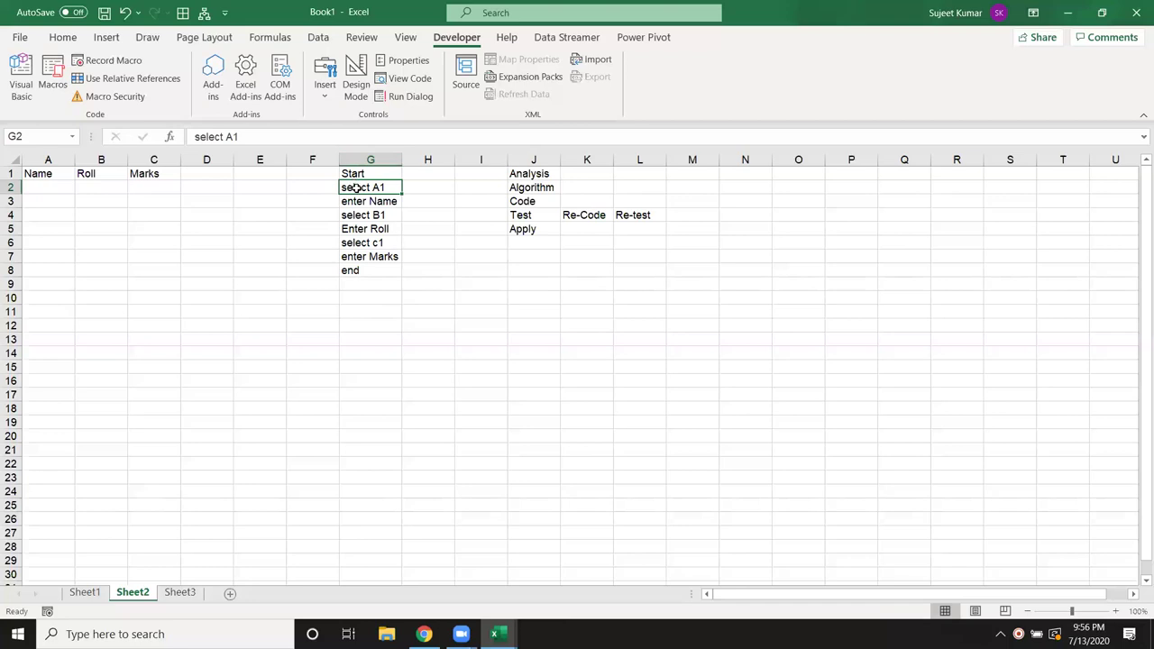
{"action": "key", "text": "alt+F11"}
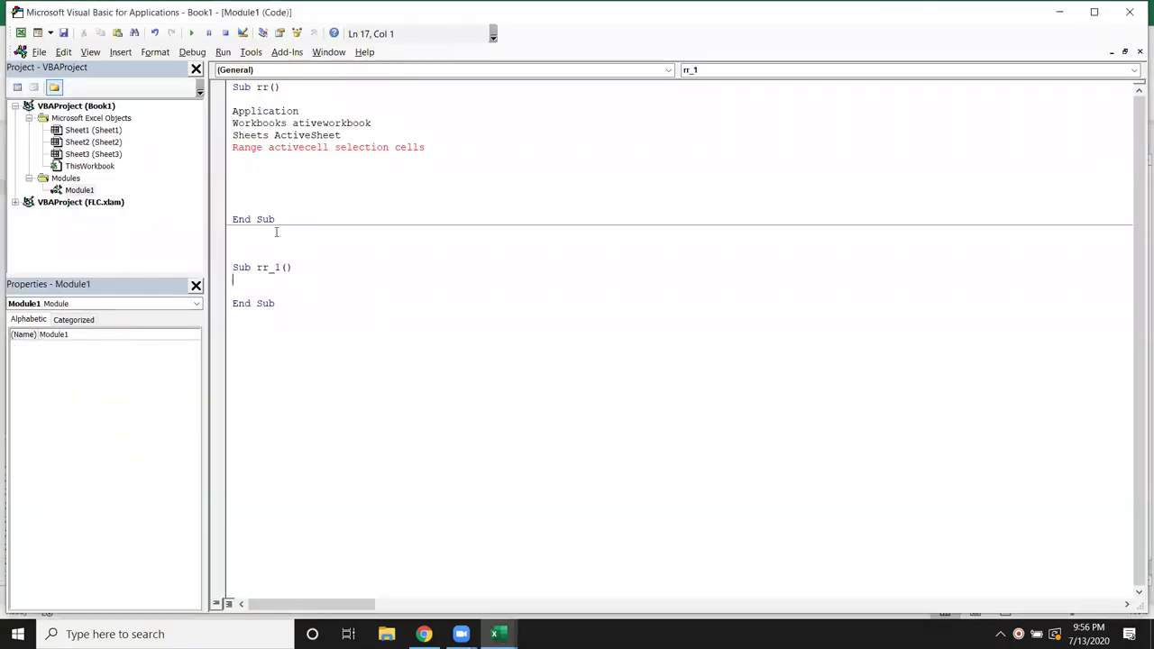
{"action": "key", "text": "Return"}
{"action": "key", "text": "Up"}
{"action": "type", "text": "range("}
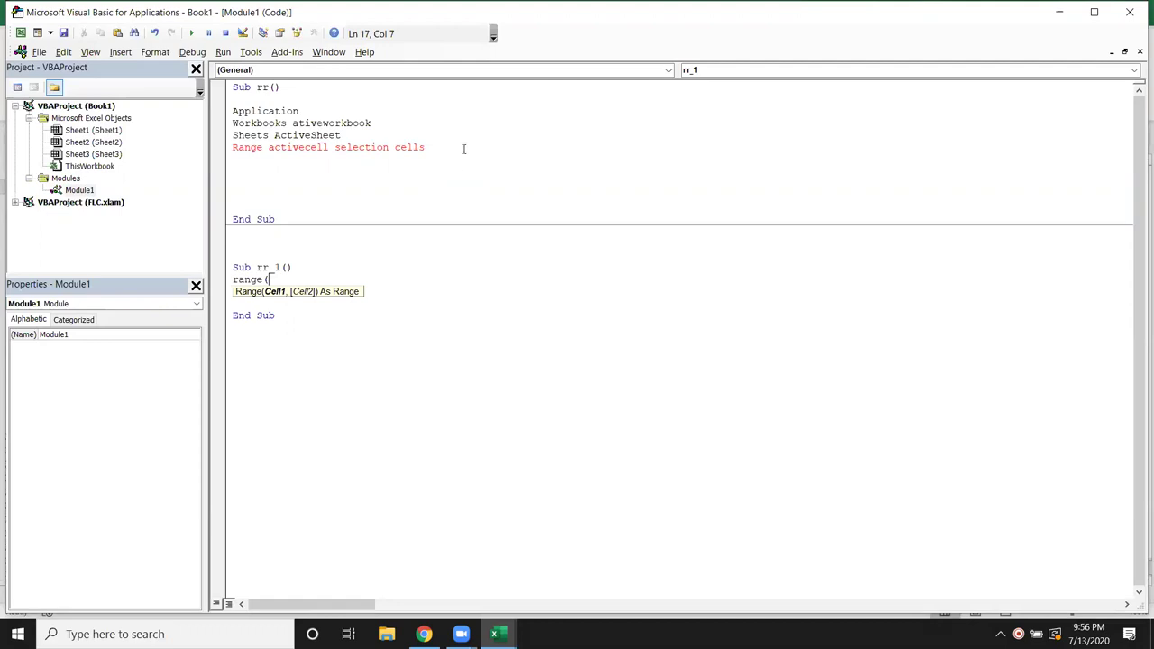
{"action": "type", "text": "\"A1\").se"}
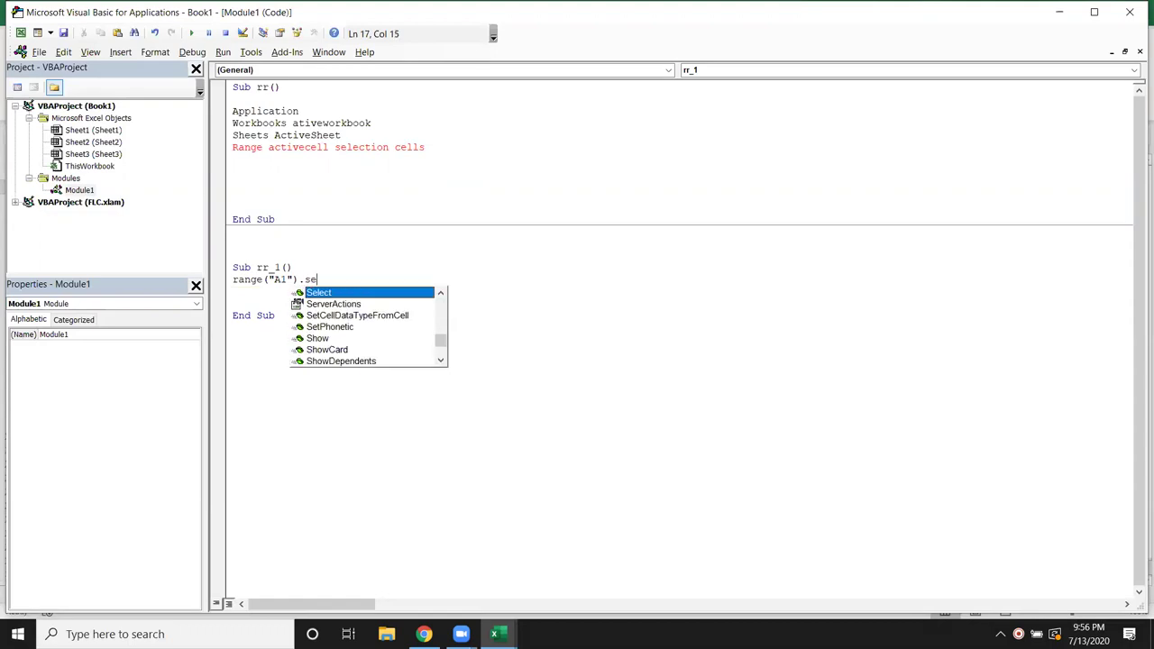
{"action": "key", "text": "Tab"}
{"action": "key", "text": "Return"}
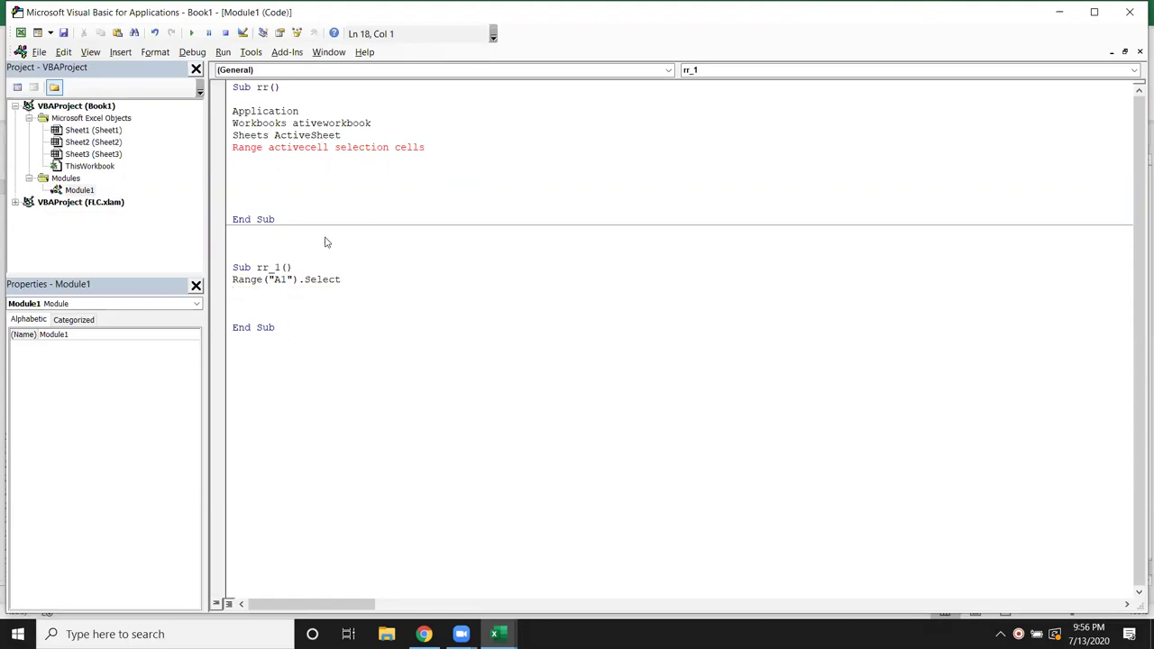
{"action": "key", "text": "alt+F11"}
Add Selection.Value = "Name" below the Range("A1").Select line
{"action": "left_click", "coordinate": [351, 201]}
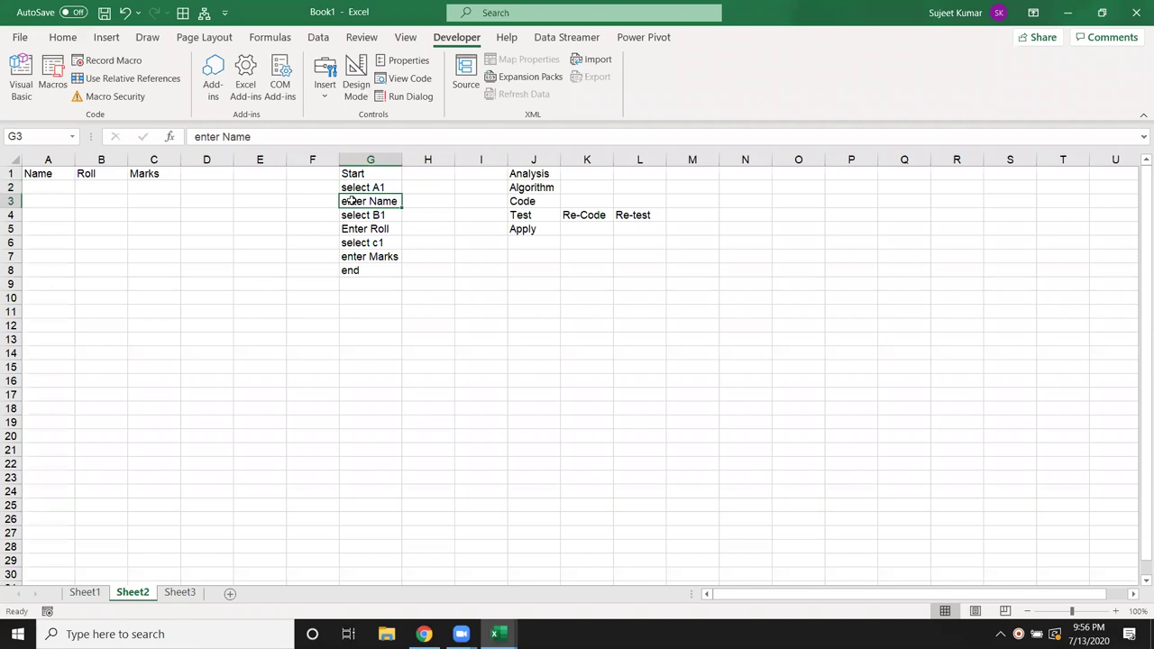
{"action": "key", "text": "alt+F11"}
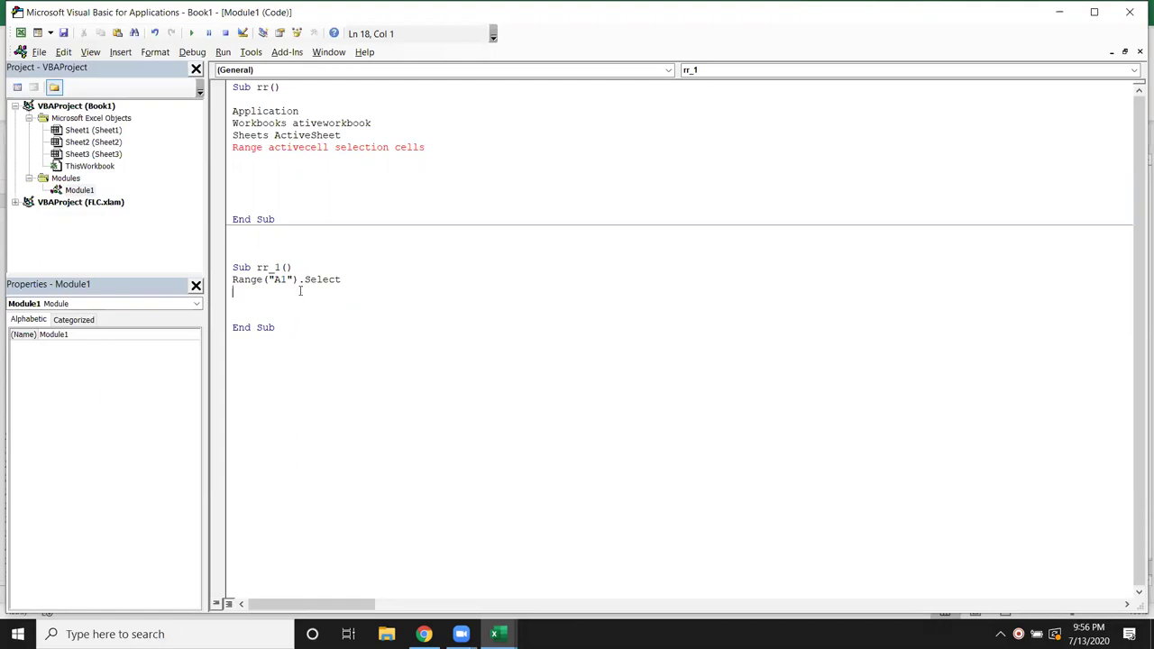
{"action": "type", "text": "Se"}
{"action": "type", "text": "lection"}
{"action": "type", "text": "."}
{"action": "type", "text": "Ha"}
{"action": "key", "text": "BackSpace"}
{"action": "key", "text": "BackSpace"}
{"action": "type", "text": "value = \"Name"}
{"action": "key", "text": "Return"}
Copy the two A1 lines and paste them twice below, separated by a blank line
{"action": "key", "text": "Up"}
{"action": "key", "text": "Up"}
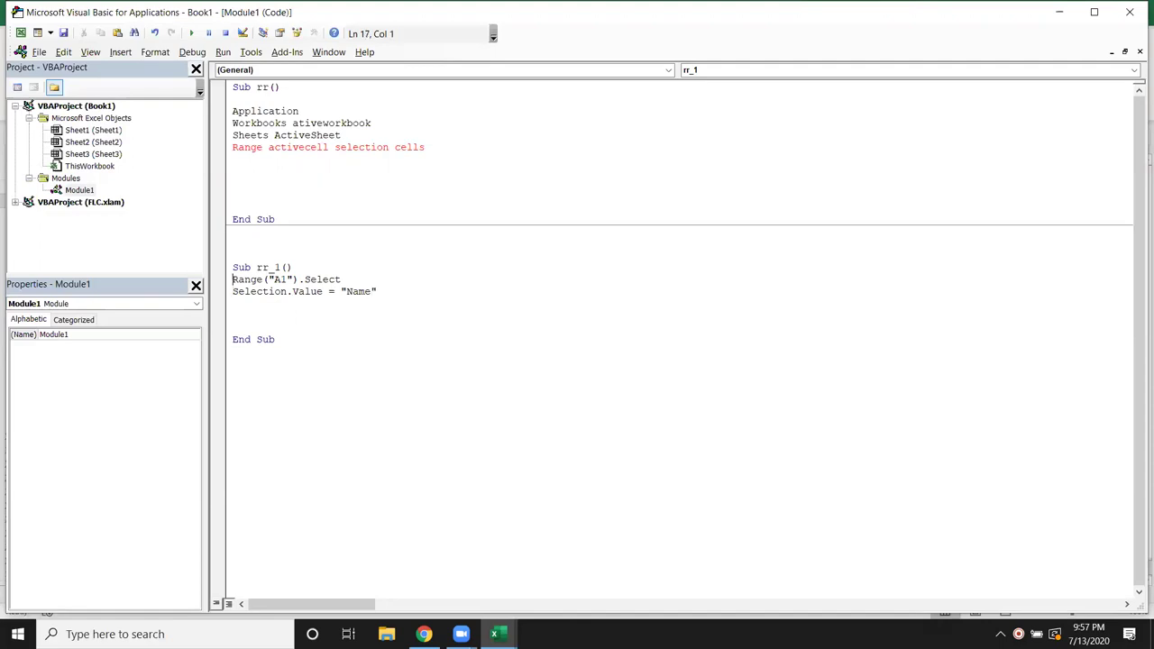
{"action": "key", "text": "shift+Down"}
{"action": "key", "text": "shift+Down"}
{"action": "key", "text": "ctrl+c"}
{"action": "key", "text": "Right"}
{"action": "key", "text": "Down"}
{"action": "key", "text": "ctrl+v"}
{"action": "key", "text": "Return"}
{"action": "key", "text": "ctrl+v"}
Change the copied cell references to B1 and C1
{"action": "left_click", "coordinate": [280, 318]}
{"action": "key", "text": "BackSpace"}
{"action": "type", "text": "C"}
{"action": "key", "text": "BackSpace"}
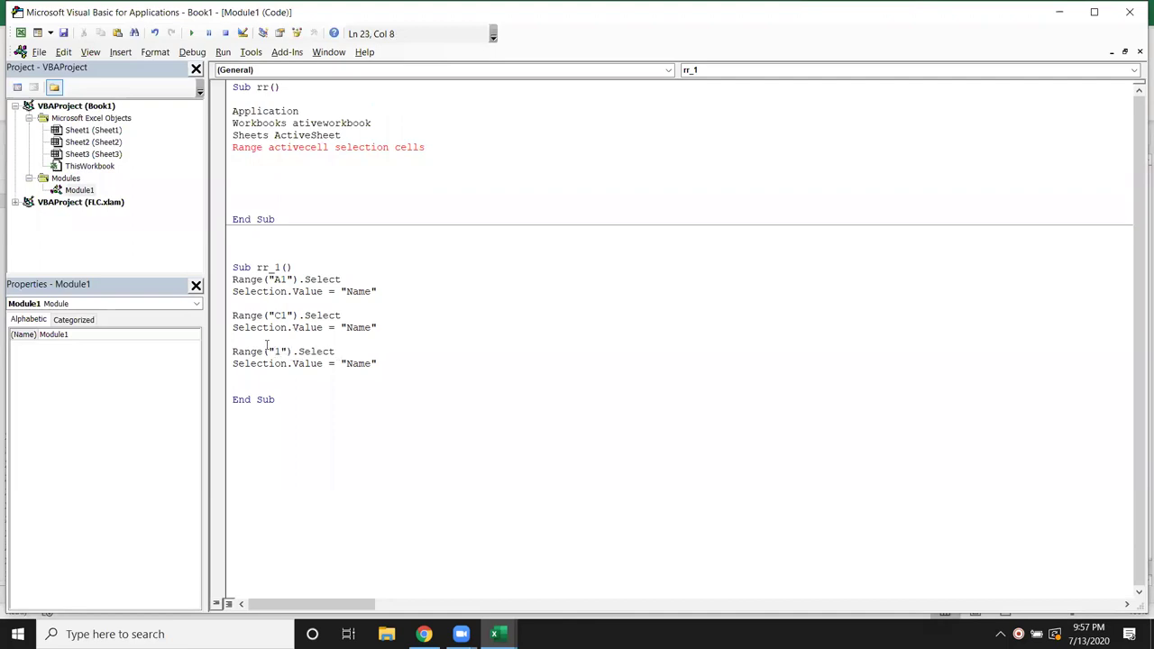
{"action": "left_click", "coordinate": [281, 315]}
{"action": "key", "text": "BackSpace"}
{"action": "type", "text": "B"}
{"action": "left_click", "coordinate": [274, 351]}
{"action": "type", "text": "C"}
{"action": "key", "text": "Down"}
{"action": "key", "text": "Down"}
{"action": "key", "text": "Down"}
Replace "Name" with "Roll" in the B1 block and "Marks" in the C1 block
{"action": "double_click", "coordinate": [364, 329]}
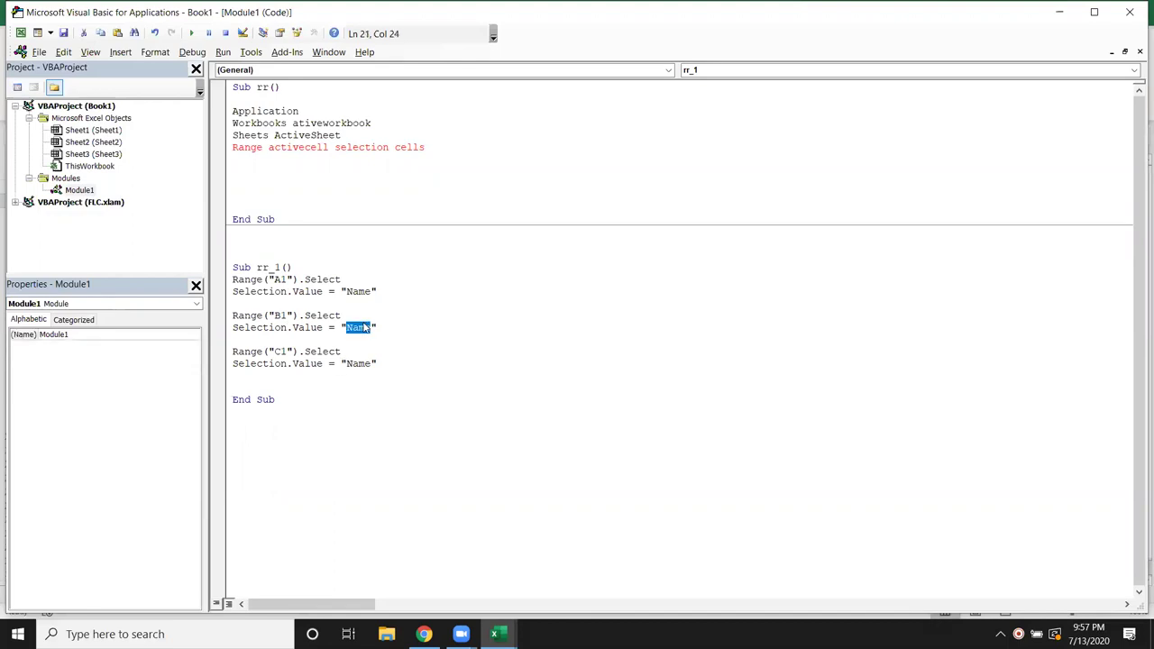
{"action": "type", "text": "Roll"}
{"action": "double_click", "coordinate": [360, 364]}
{"action": "type", "text": "Marks"}
{"action": "left_click", "coordinate": [334, 375]}
Shift the select A1-to-end steps down and enter 'Create New File' in G2
{"action": "key", "text": "alt+F11"}
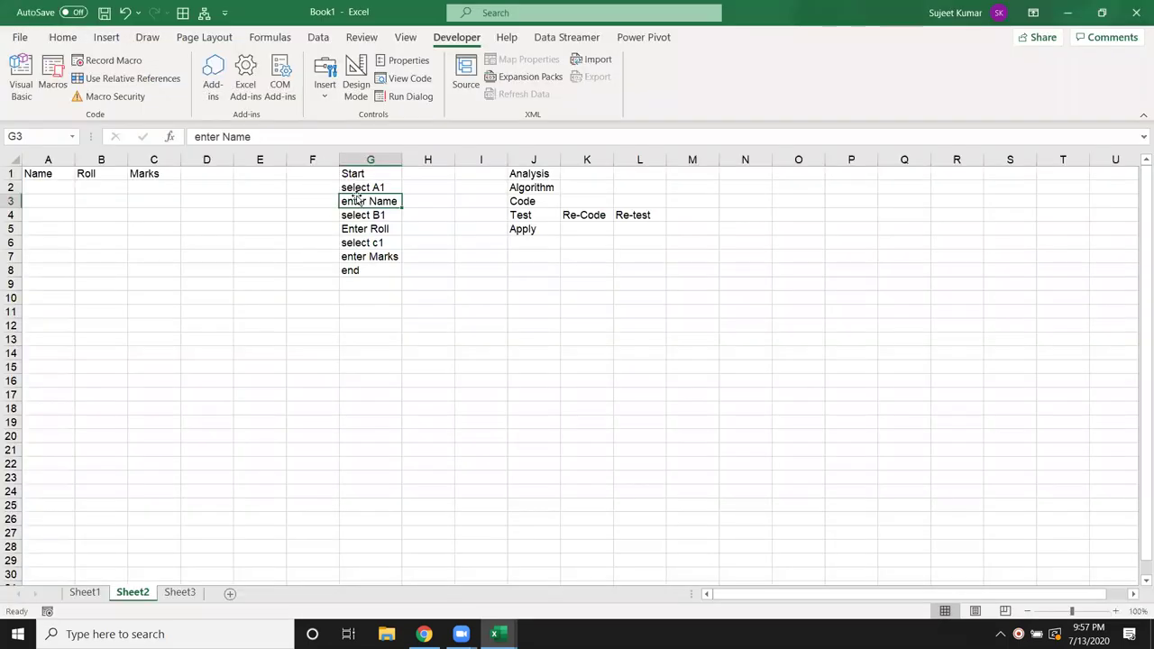
{"action": "mouse_move", "coordinate": [356, 188]}
{"action": "left_mouse_down"}
{"action": "mouse_move", "coordinate": [348, 276]}
{"action": "mouse_move", "coordinate": [360, 222]}
{"action": "left_mouse_up"}
{"action": "left_click", "coordinate": [364, 189]}
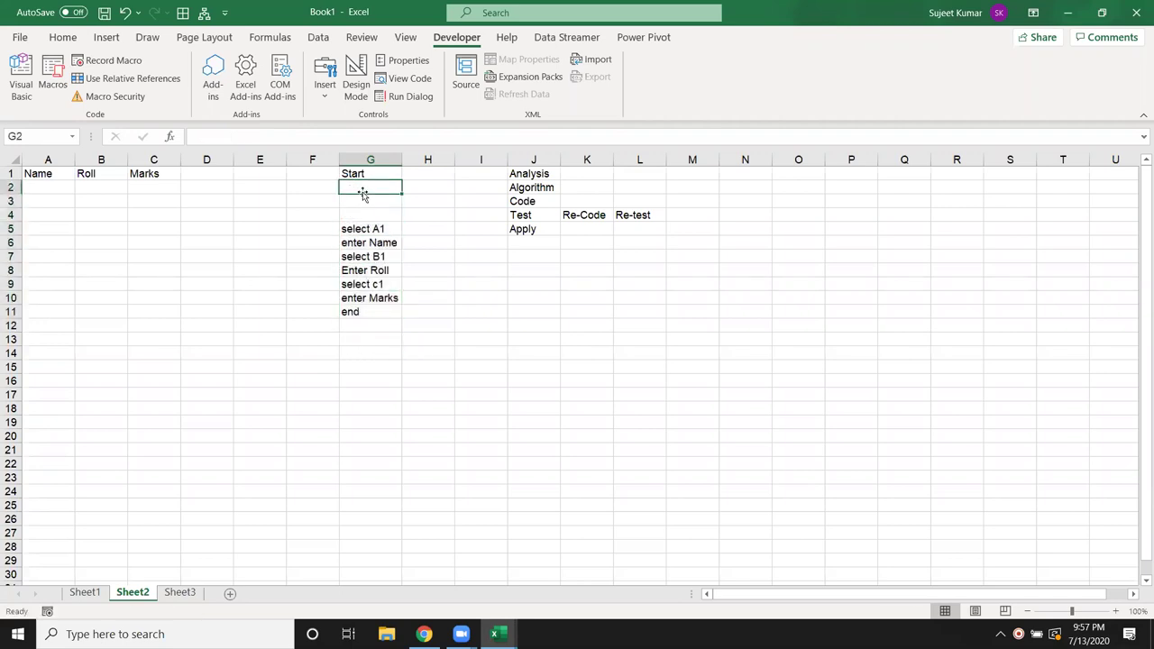
{"action": "type", "text": "Create New Fi"}
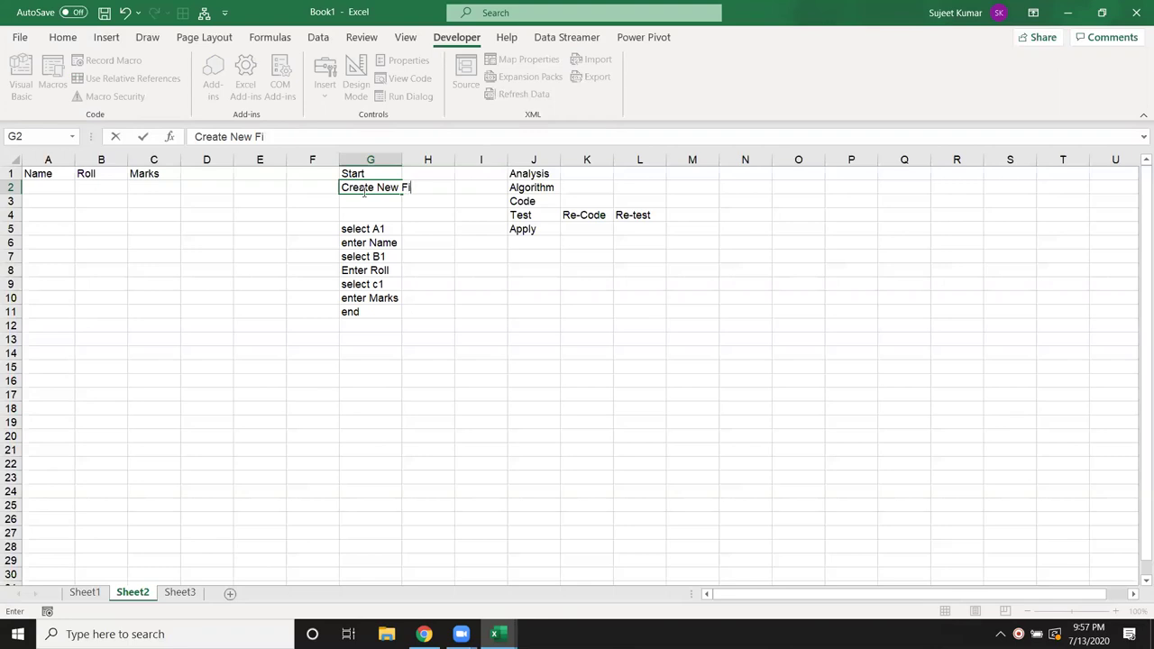
{"action": "type", "text": "l"}
{"action": "key", "text": "Return"}
{"action": "left_click", "coordinate": [364, 191]}
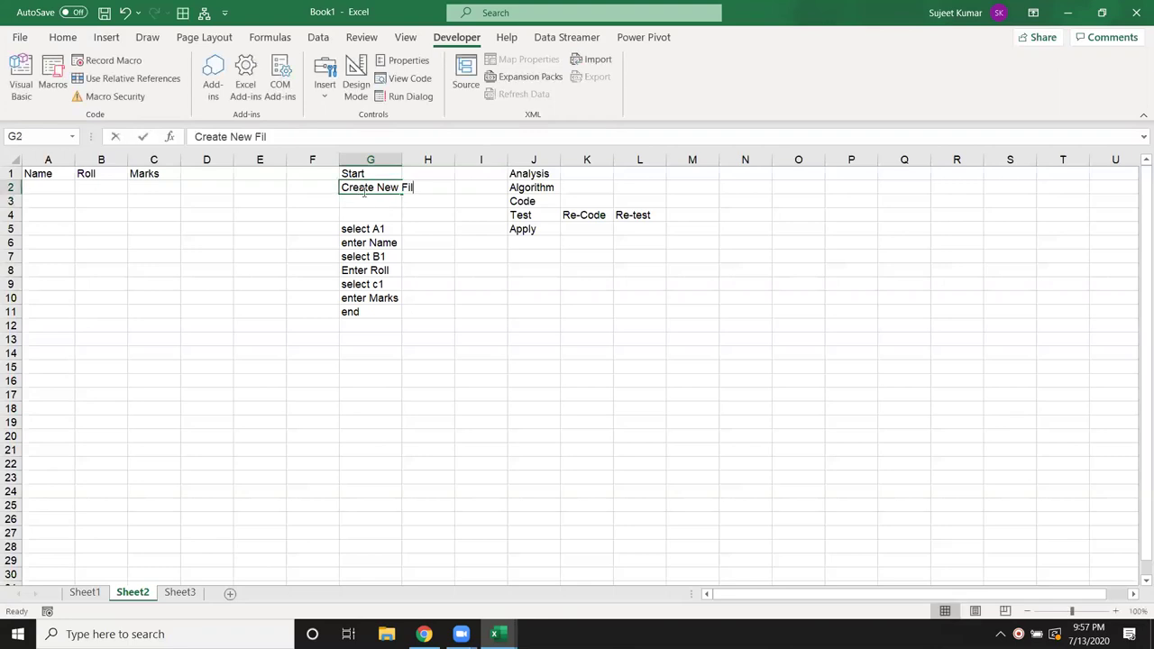
{"action": "key", "text": "F2"}
{"action": "type", "text": "e"}
{"action": "key", "text": "Return"}
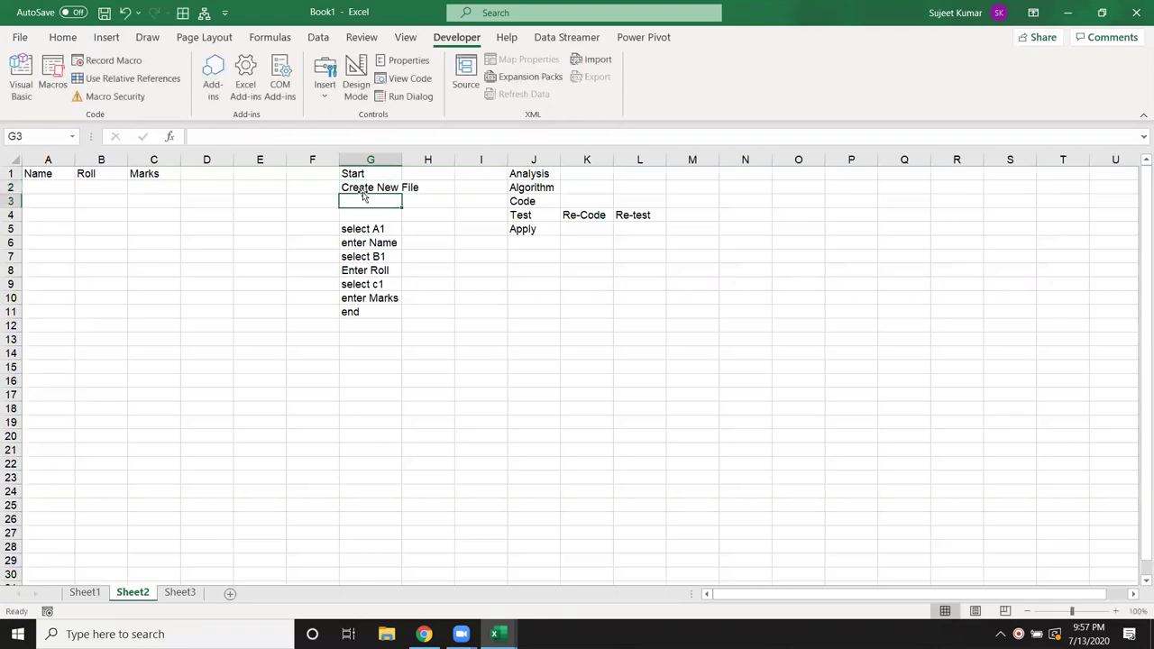
Enter 'Save in D/2020 123.xlsx' as the next step in G3
{"action": "type", "text": "Save in D"}
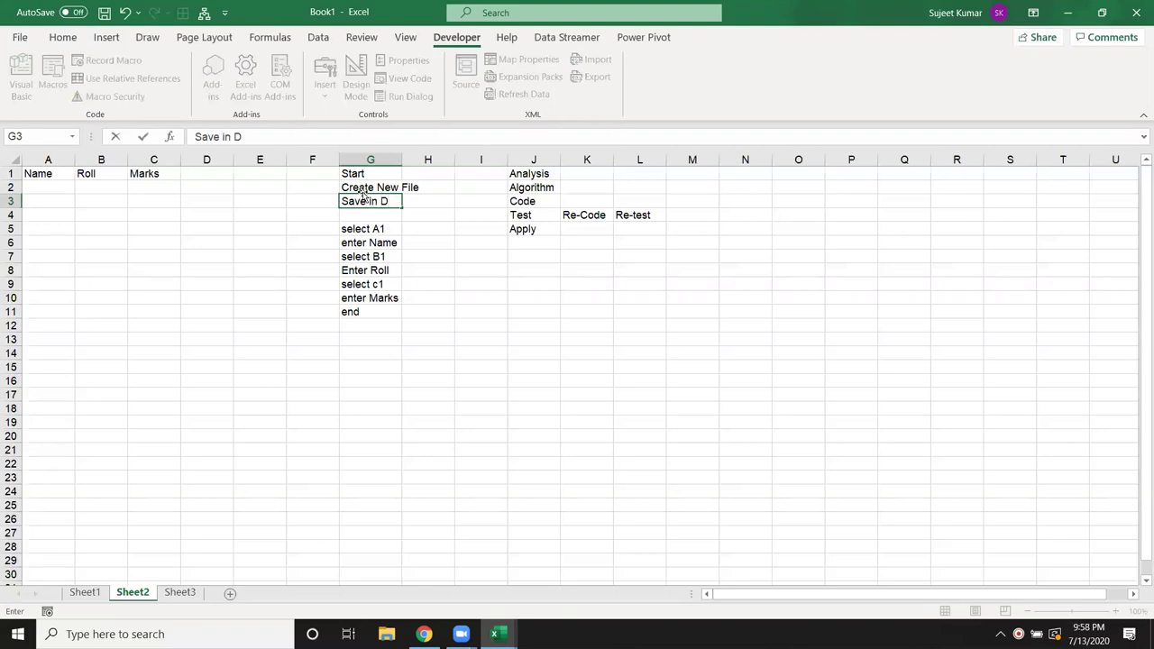
{"action": "type", "text": "/2020"}
{"action": "key", "text": "Return"}
{"action": "key", "text": "Up"}
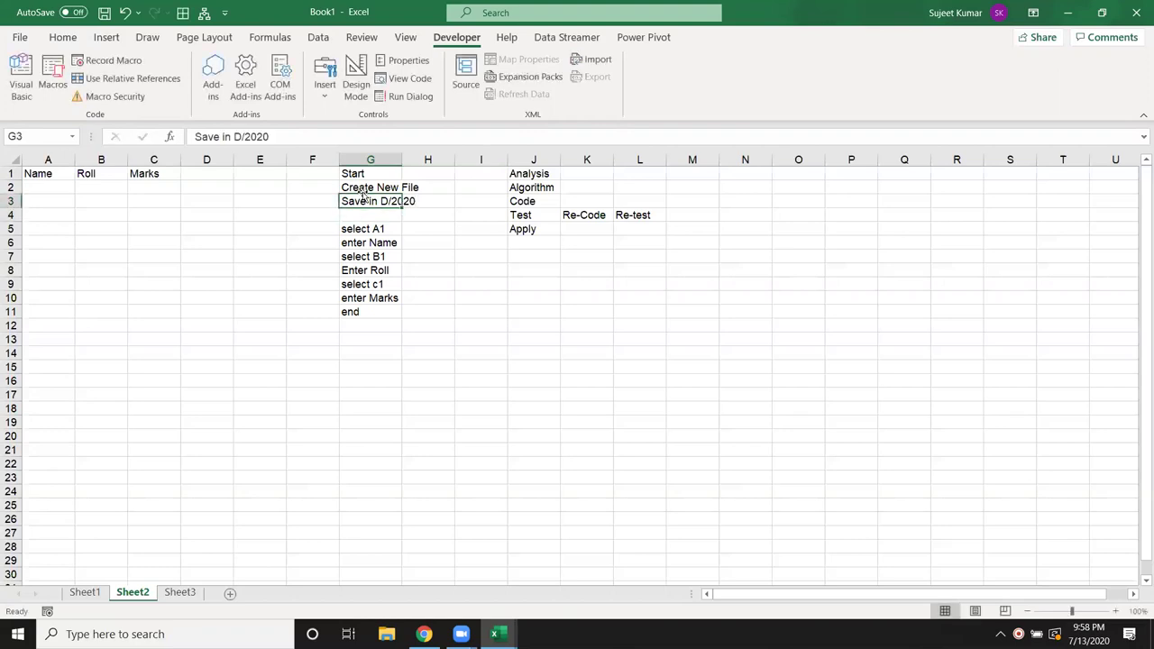
{"action": "left_click", "coordinate": [359, 132]}
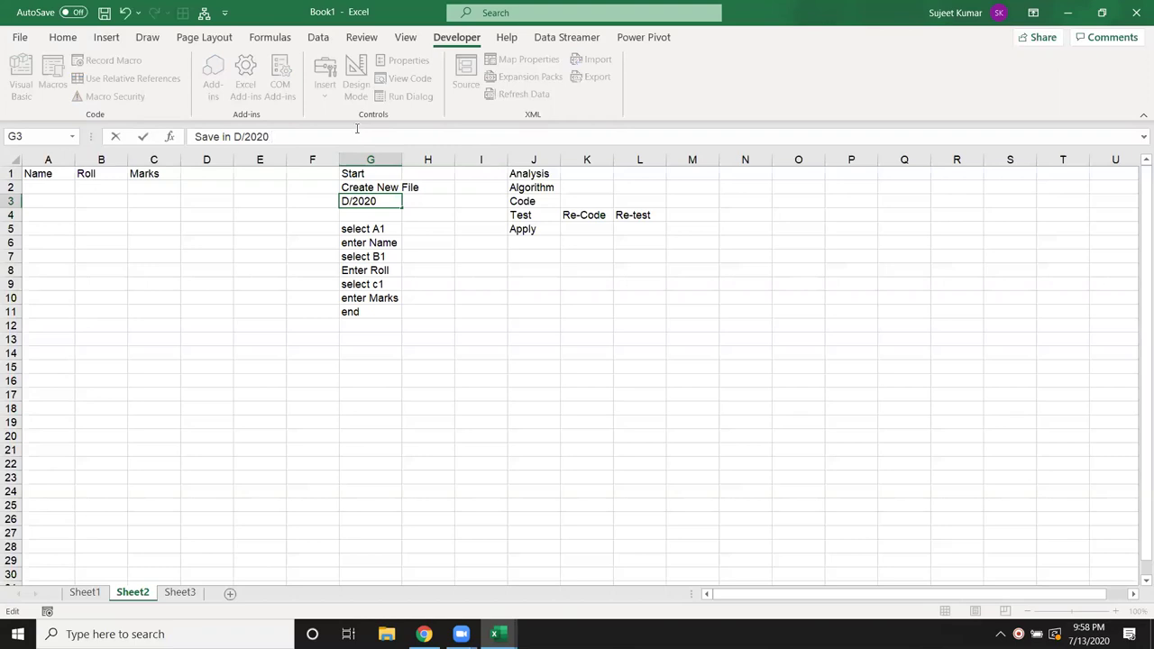
{"action": "type", "text": "123.xlsx3"}
{"action": "key", "text": "Return"}
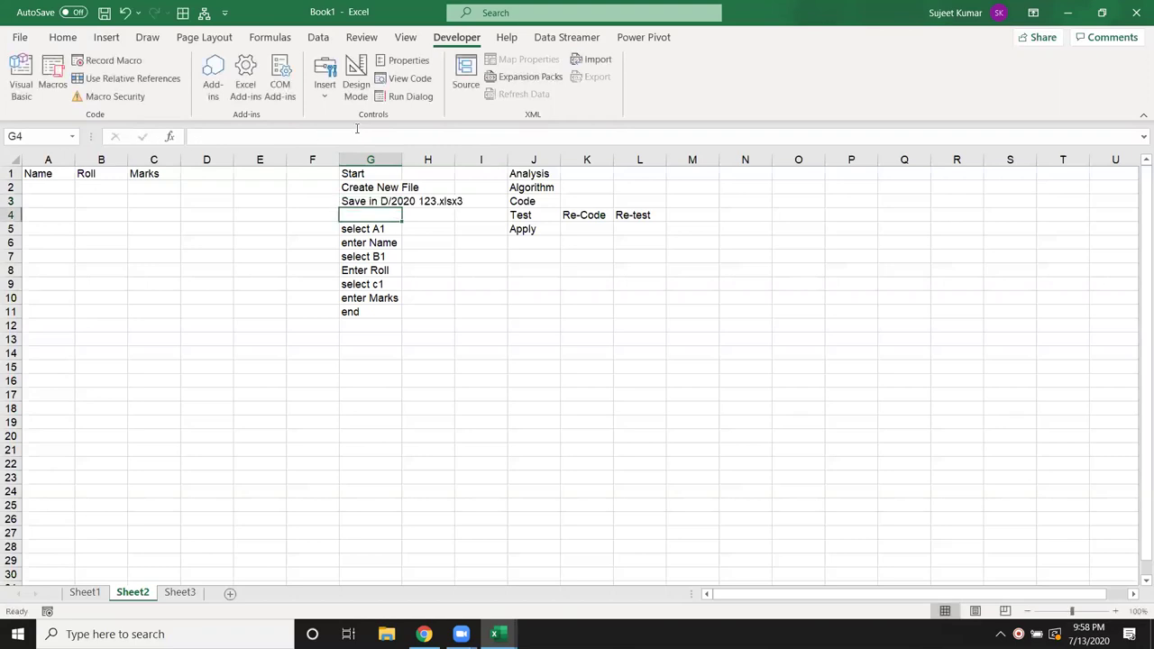
{"action": "key", "text": "Up"}
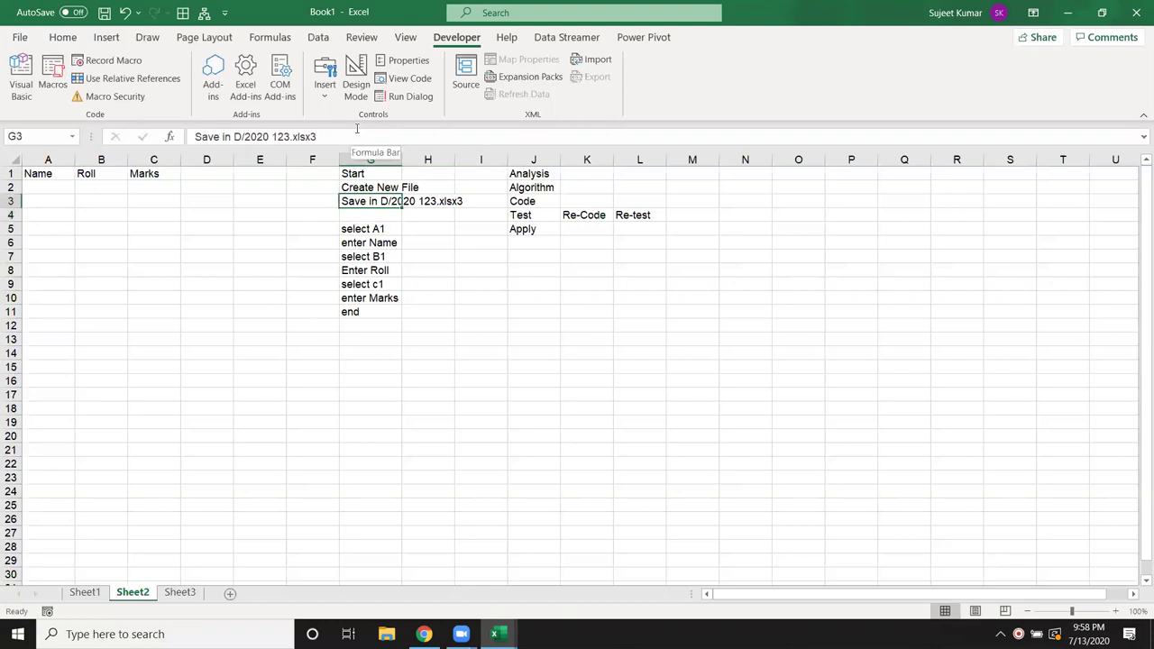
{"action": "left_click", "coordinate": [357, 131]}
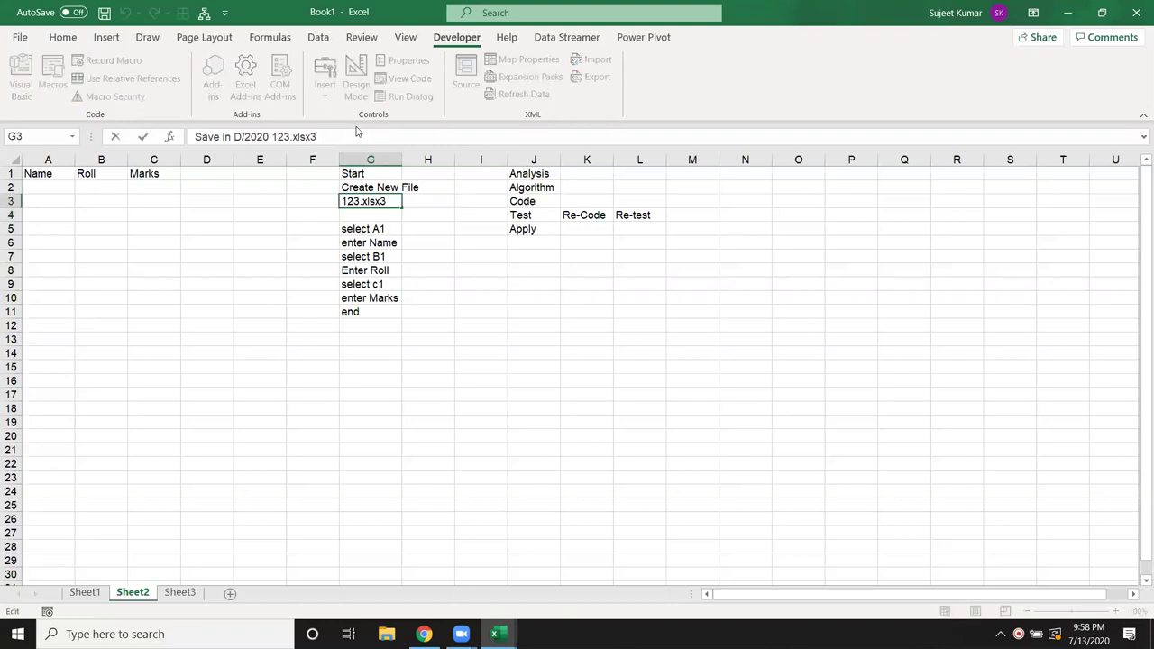
{"action": "key", "text": "Return"}
{"action": "key", "text": "Up"}
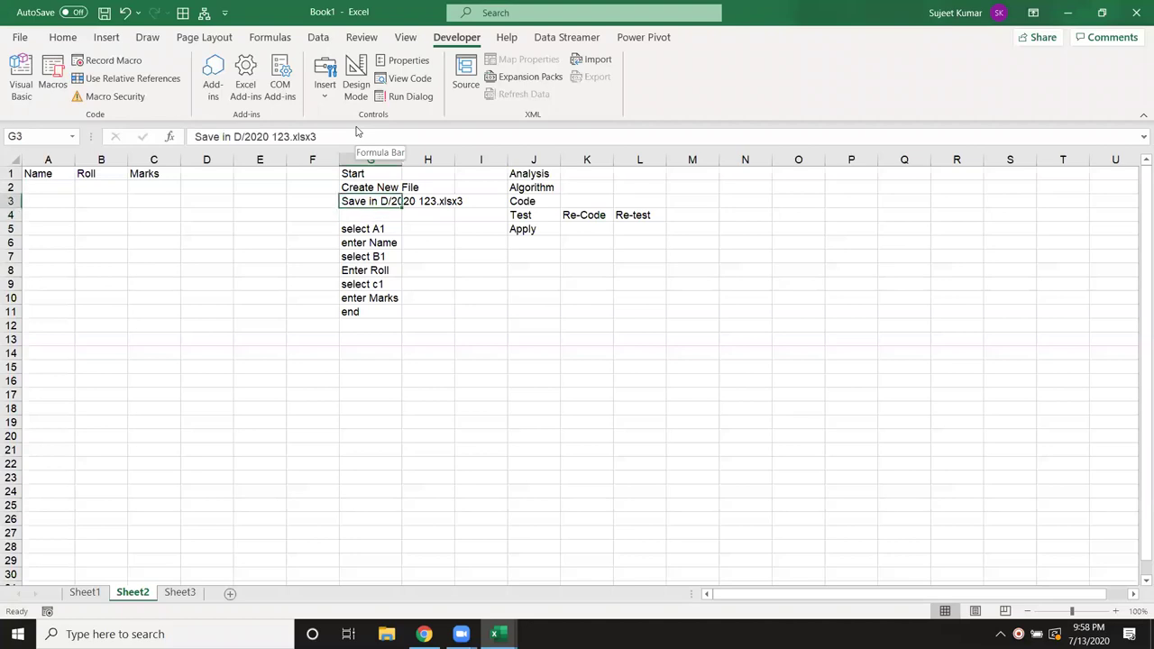
{"action": "key", "text": "F2"}
{"action": "key", "text": "BackSpace"}
{"action": "key", "text": "Return"}
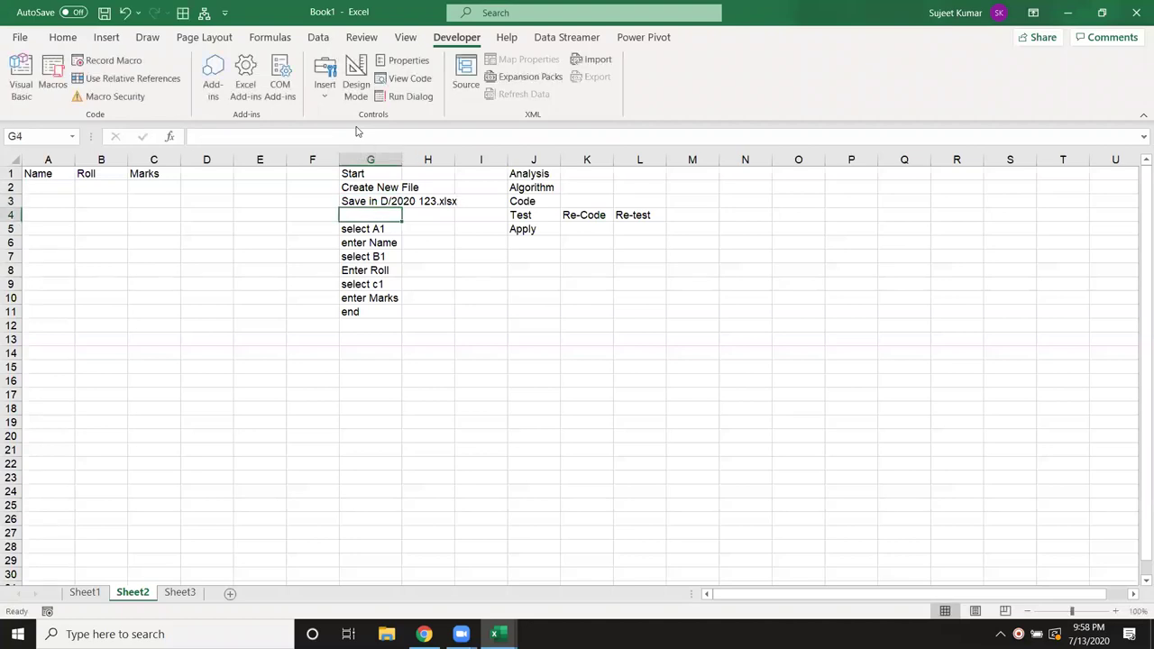
Enter 'Add New sheets as Data' as the step in G4
{"action": "type", "text": "Add New D"}
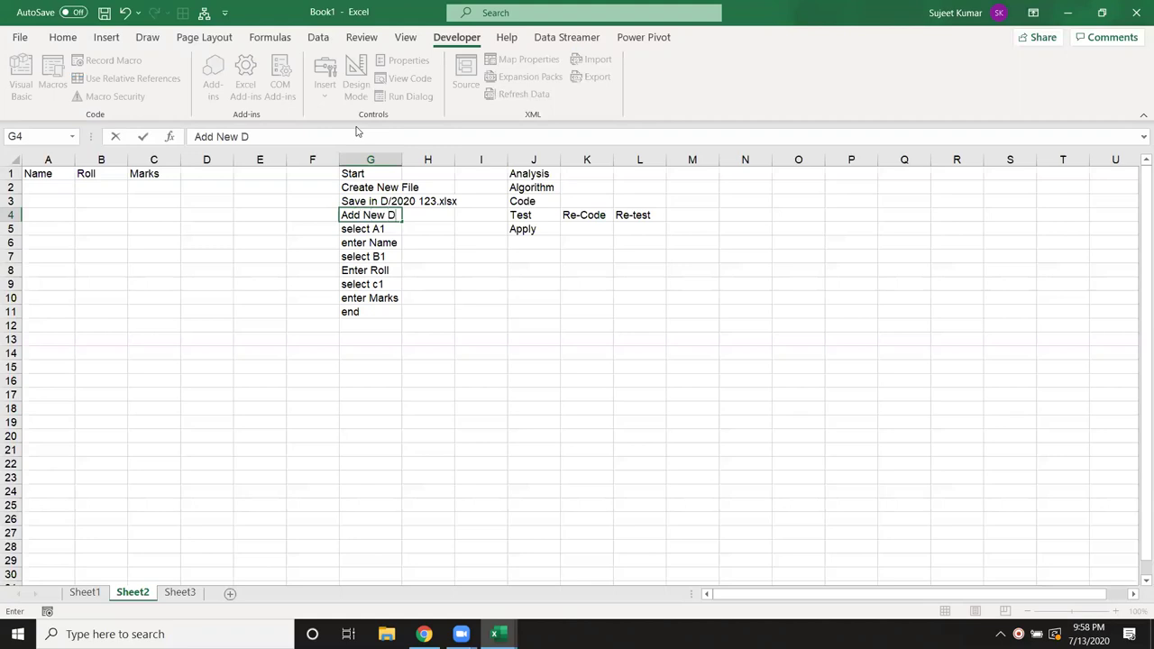
{"action": "key", "text": "BackSpace"}
{"action": "type", "text": "sheets as "}
{"action": "type", "text": "Nm"}
{"action": "key", "text": "BackSpace"}
{"action": "key", "text": "BackSpace"}
{"action": "type", "text": "Data"}
{"action": "key", "text": "Return"}
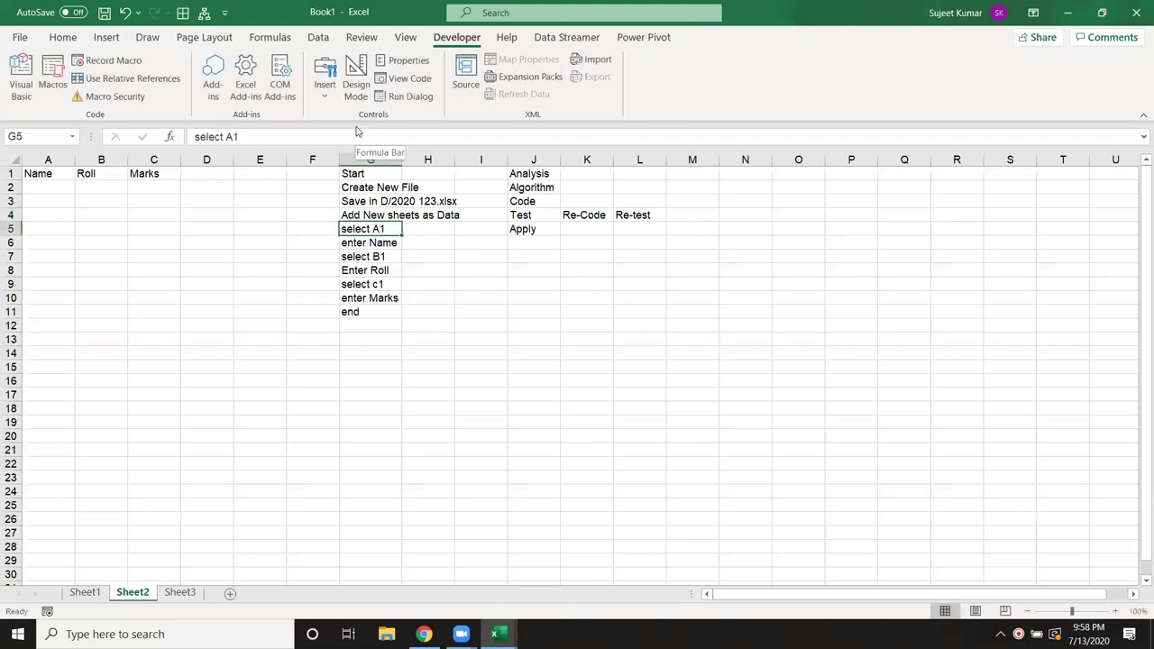
{"action": "left_click", "coordinate": [377, 189]}
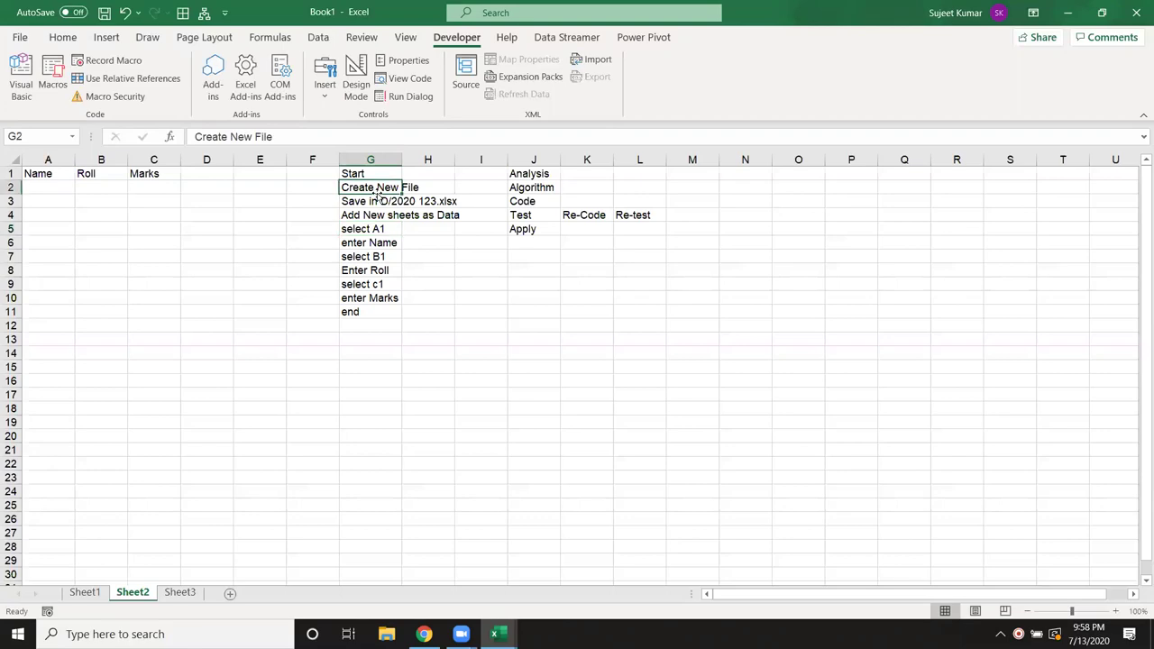
Insert blank lines at the top of rr_1 and type Workbooks.Add there
{"action": "key", "text": "alt+F11"}
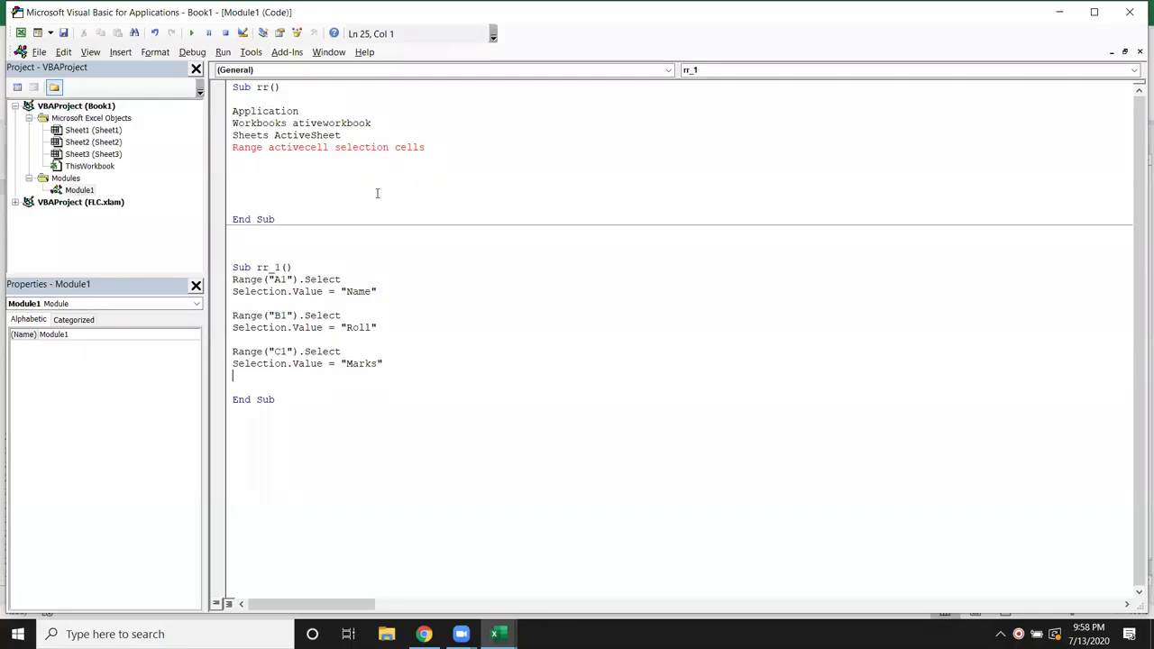
{"action": "key", "text": "Return"}
{"action": "key", "text": "Up"}
{"action": "key", "text": "Up"}
{"action": "key", "text": "Up"}
{"action": "key", "text": "Up"}
{"action": "key", "text": "Up"}
{"action": "key", "text": "Up"}
{"action": "key", "text": "Up"}
{"action": "key", "text": "Return"}
{"action": "key", "text": "Return"}
{"action": "key", "text": "Return"}
{"action": "key", "text": "Return"}
{"action": "key", "text": "Up"}
{"action": "key", "text": "Up"}
{"action": "key", "text": "Up"}
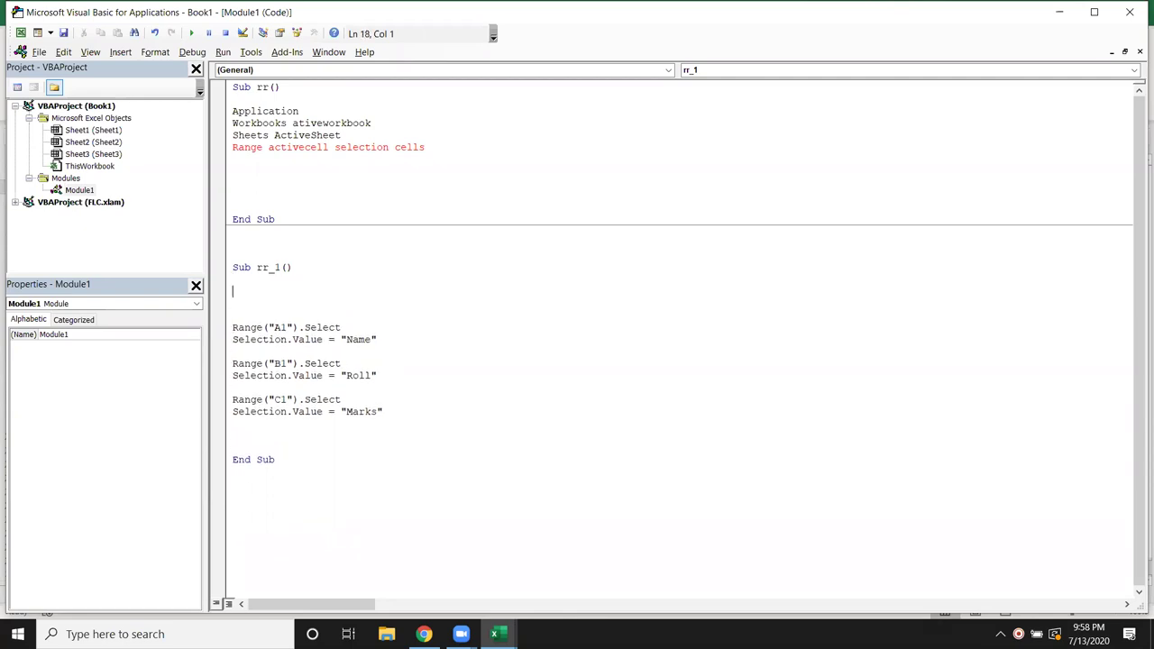
{"action": "double_click", "coordinate": [276, 123]}
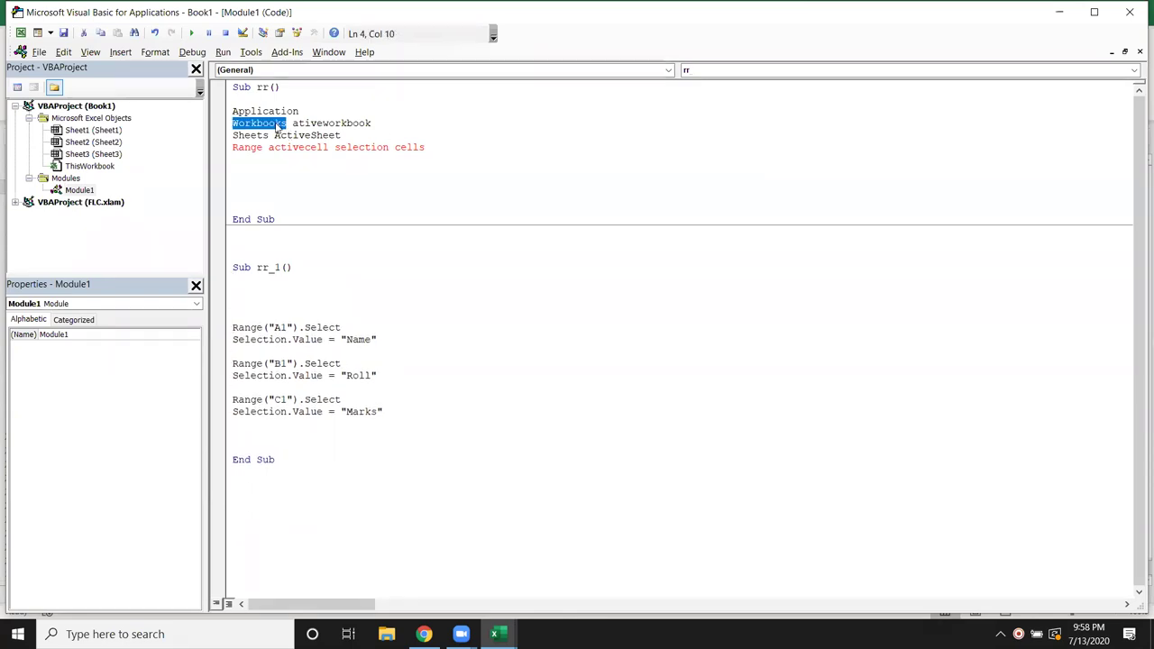
{"action": "left_click", "coordinate": [278, 291]}
{"action": "type", "text": "workbooks.ad"}
{"action": "key", "text": "Tab"}
{"action": "key", "text": "Return"}
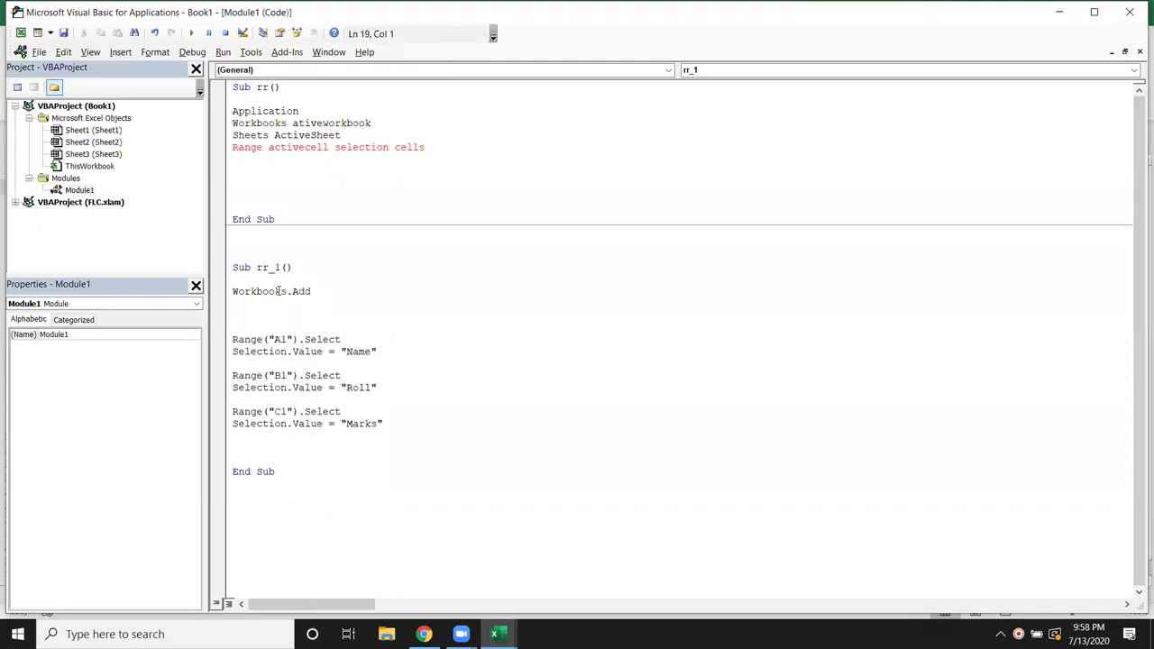
Review the save step on Sheet2 and the Workbooks and ActiveWorkbook code in the rr macro
{"action": "key", "text": "alt+F11"}
{"action": "left_click", "coordinate": [375, 205]}
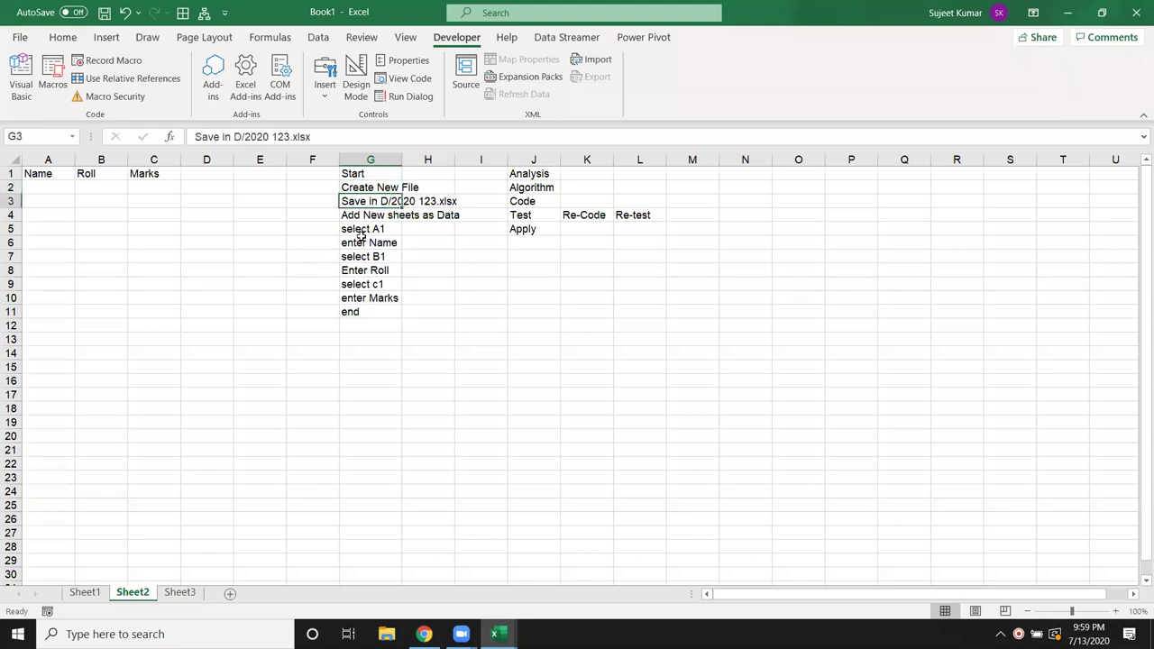
{"action": "key", "text": "alt+F11"}
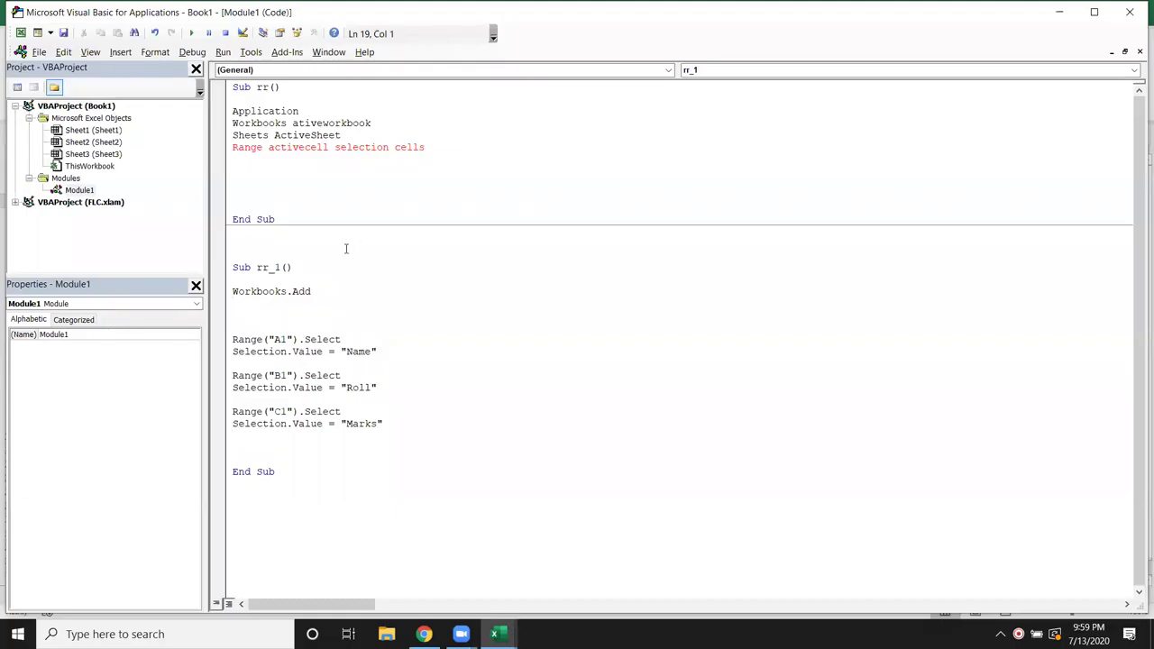
{"action": "double_click", "coordinate": [259, 123]}
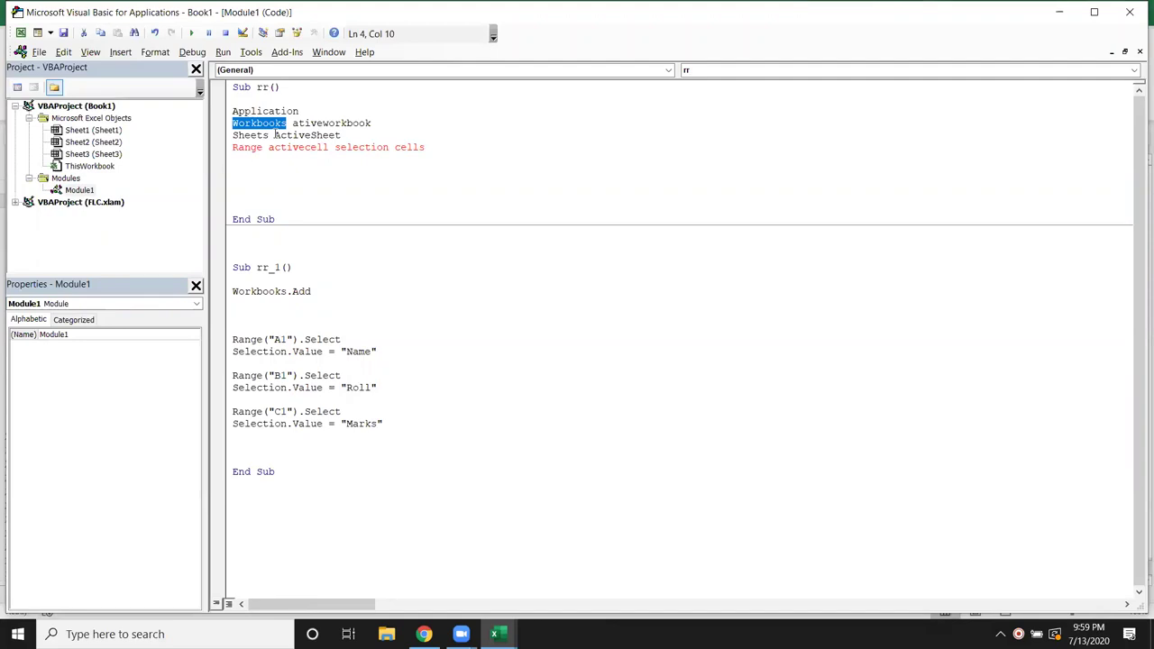
{"action": "key", "text": "alt+F11"}
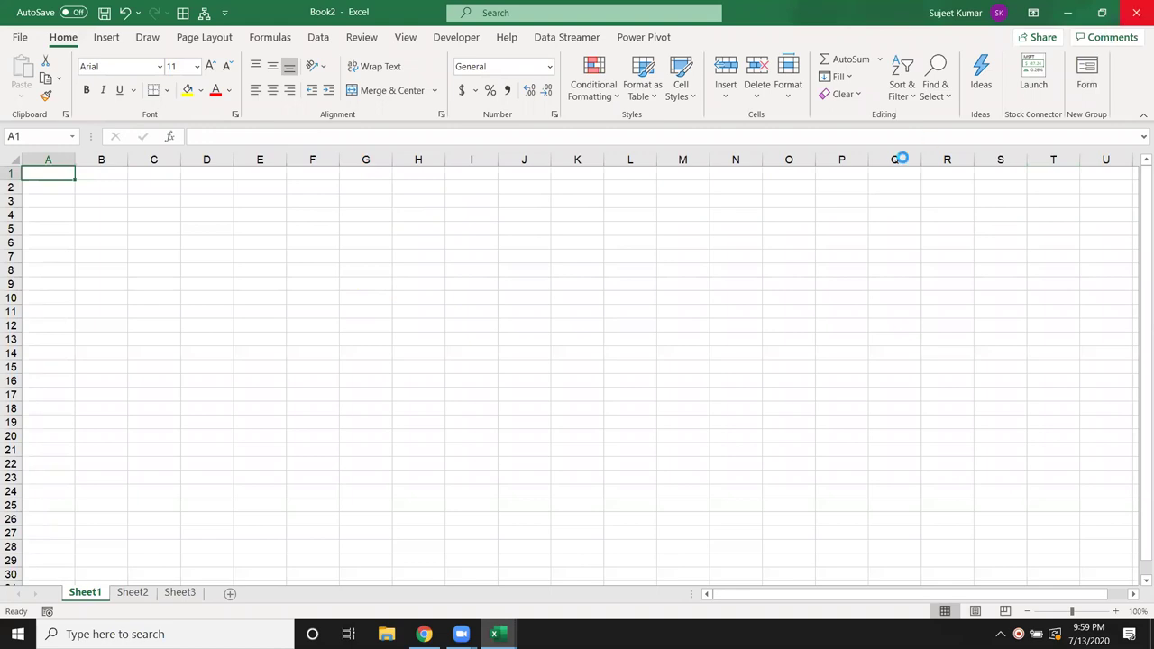
{"action": "key", "text": "alt+F11"}
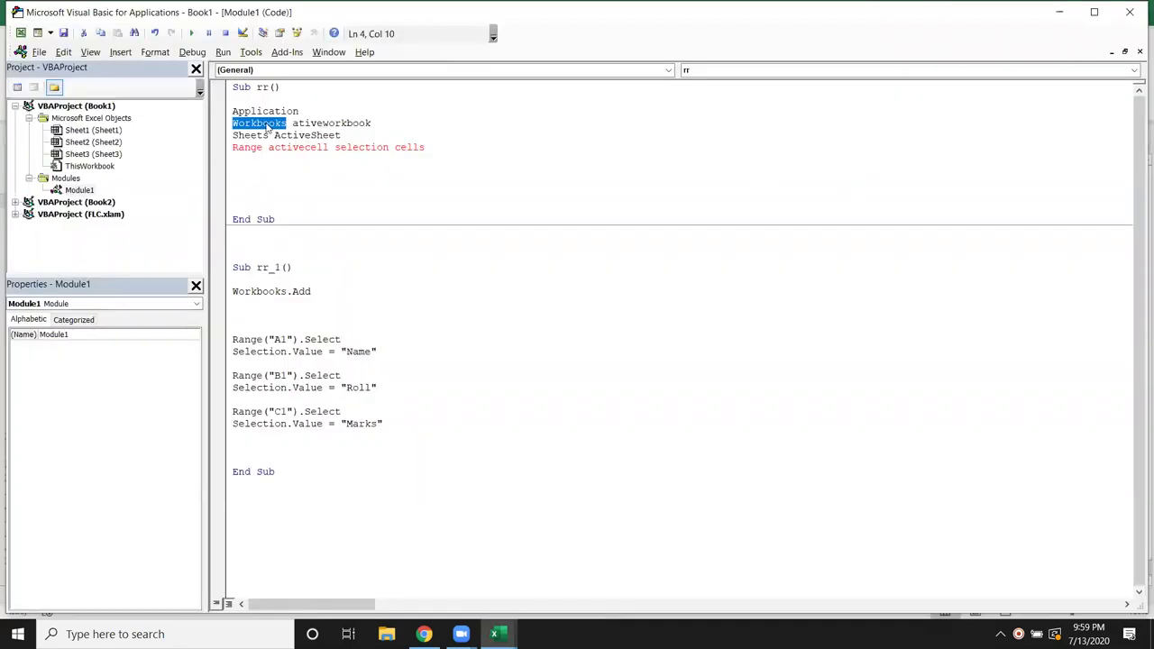
{"action": "double_click", "coordinate": [349, 123]}
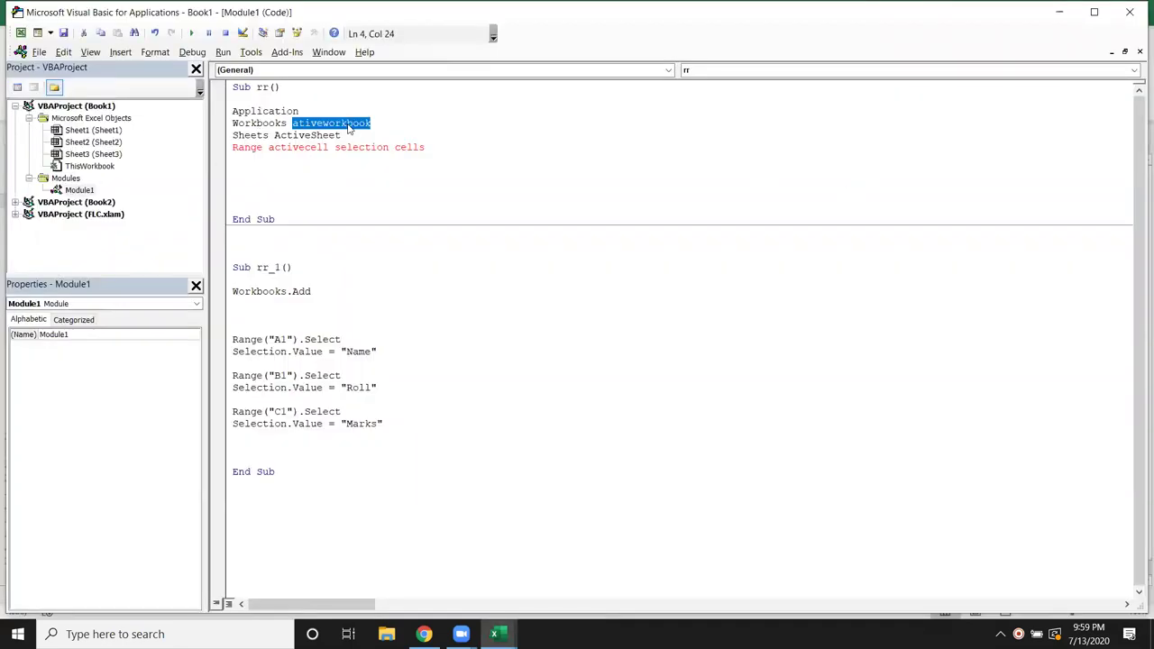
Write ActiveWorkbook.SaveAs "D:\2020\123.xlsx" on the line below Workbooks.Add
{"action": "left_click", "coordinate": [265, 310]}
{"action": "type", "text": "activeworkbooks.as"}
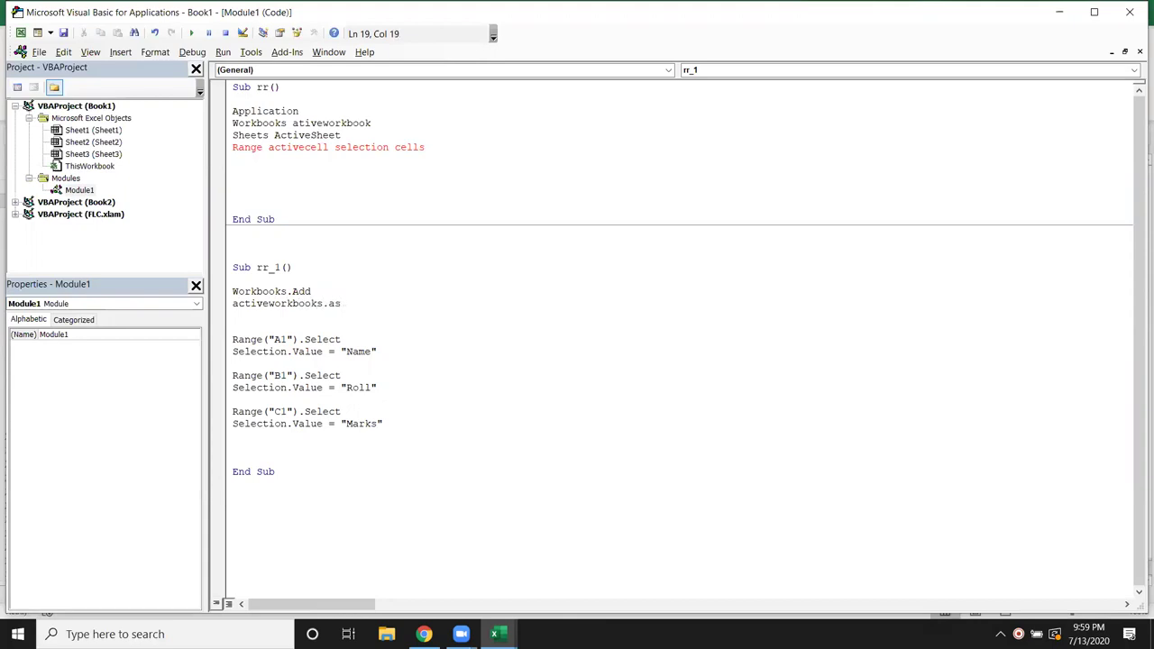
{"action": "key", "text": "BackSpace"}
{"action": "type", "text": ".sa"}
{"action": "key", "text": "Tab"}
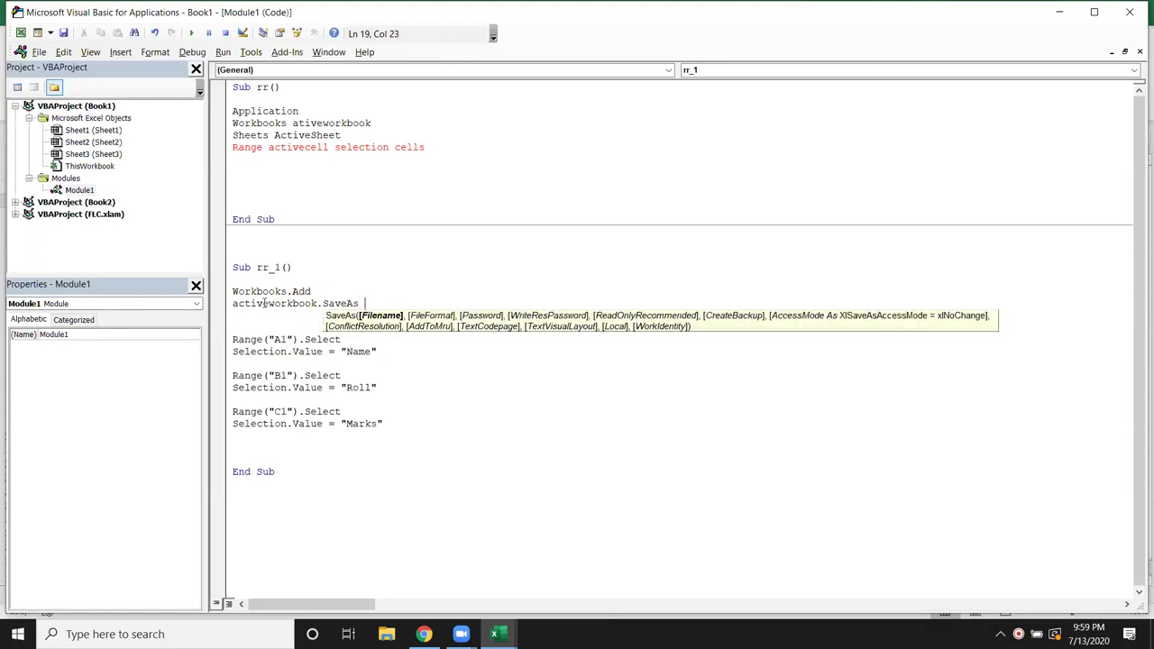
{"action": "type", "text": "D:\\2020/"}
{"action": "key", "text": "BackSpace"}
{"action": "type", "text": "\\"}
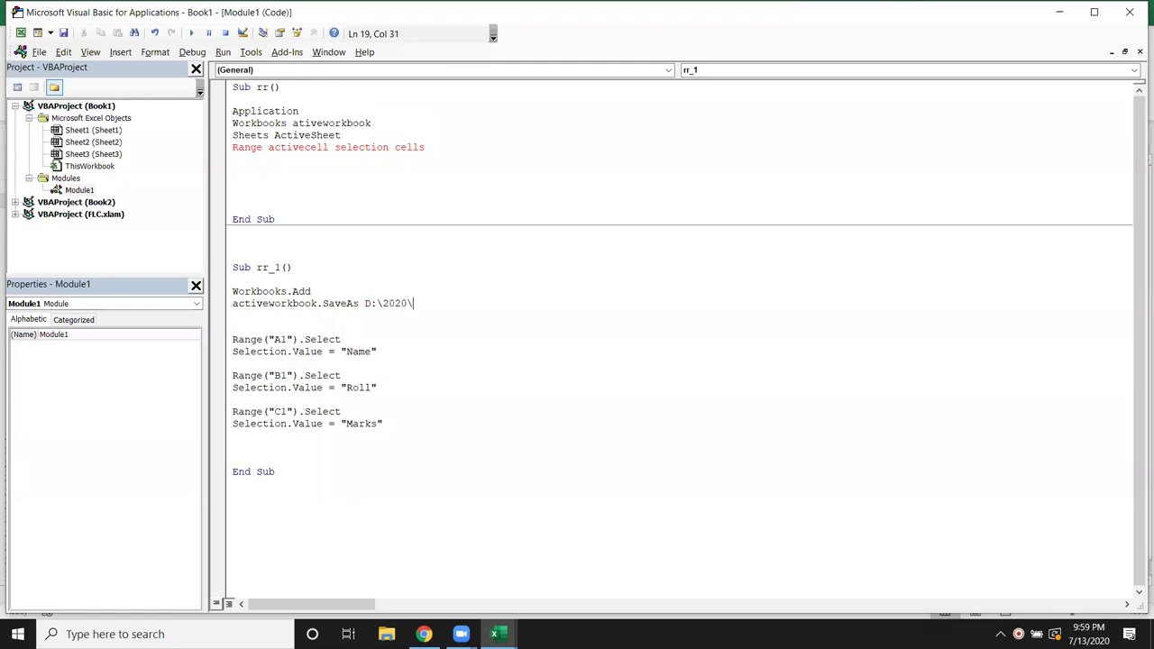
{"action": "type", "text": "123.xs"}
{"action": "key", "text": "BackSpace"}
{"action": "type", "text": "lsz"}
{"action": "key", "text": "BackSpace"}
{"action": "key", "text": "BackSpace"}
{"action": "key", "text": "BackSpace"}
{"action": "type", "text": "lsx\""}
{"action": "key", "text": "Left"}
{"action": "key", "text": "Left"}
{"action": "key", "text": "Left"}
{"action": "key", "text": "Left"}
{"action": "key", "text": "Left"}
{"action": "key", "text": "Left"}
{"action": "key", "text": "Left"}
{"action": "type", "text": "\""}
{"action": "left_click", "coordinate": [233, 316]}
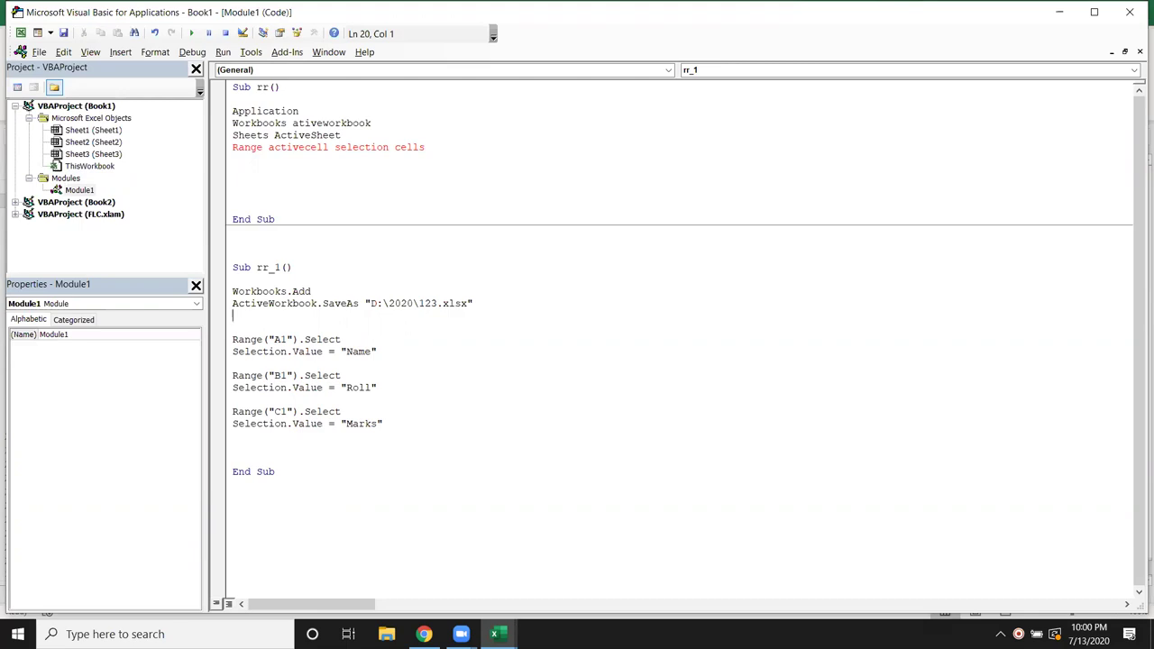
{"action": "key", "text": "alt+F11"}
{"action": "key", "text": "Down"}
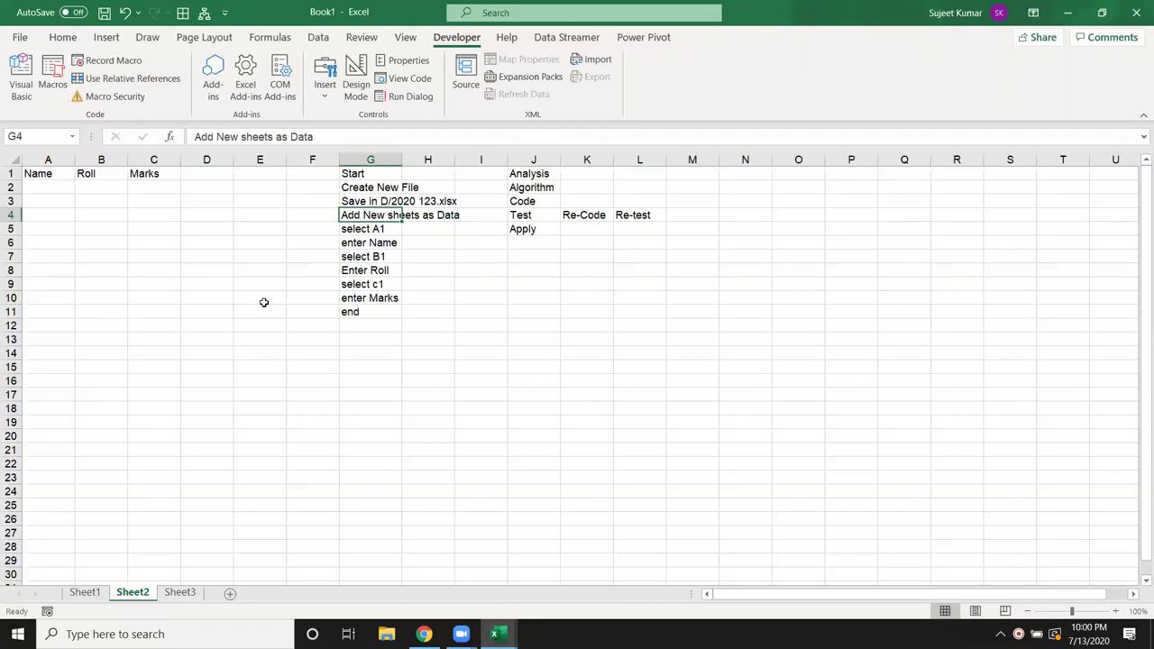
Add a new sheet named Data, then go back to Sheet2 and the VBA editor
{"action": "left_click", "coordinate": [230, 595]}
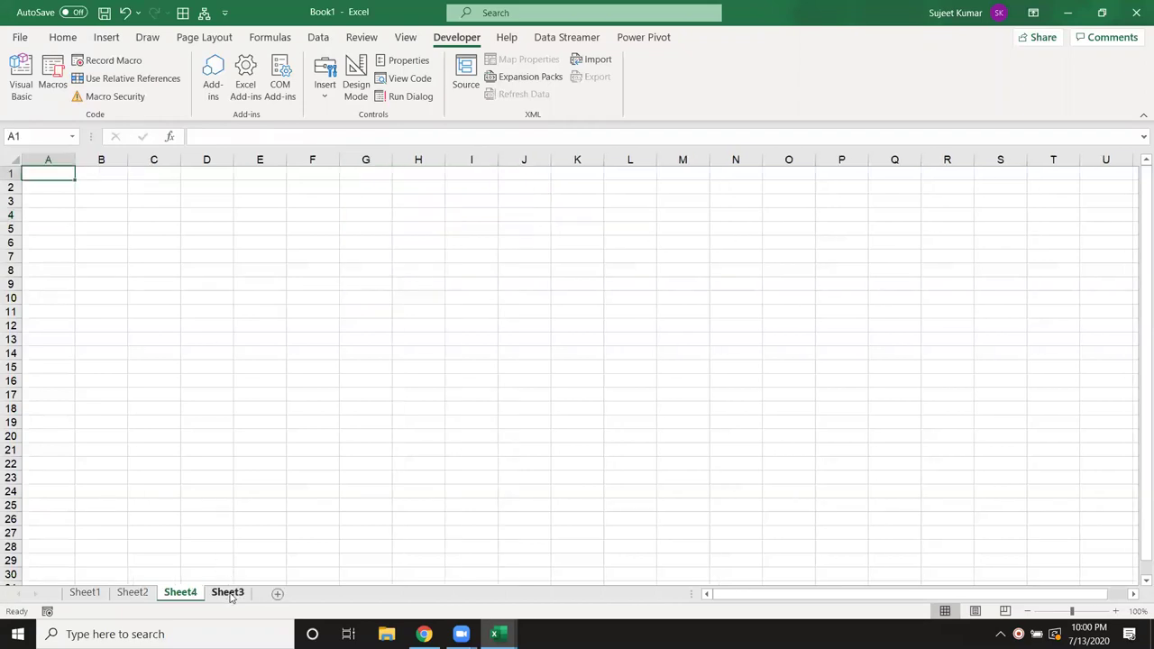
{"action": "double_click", "coordinate": [195, 591]}
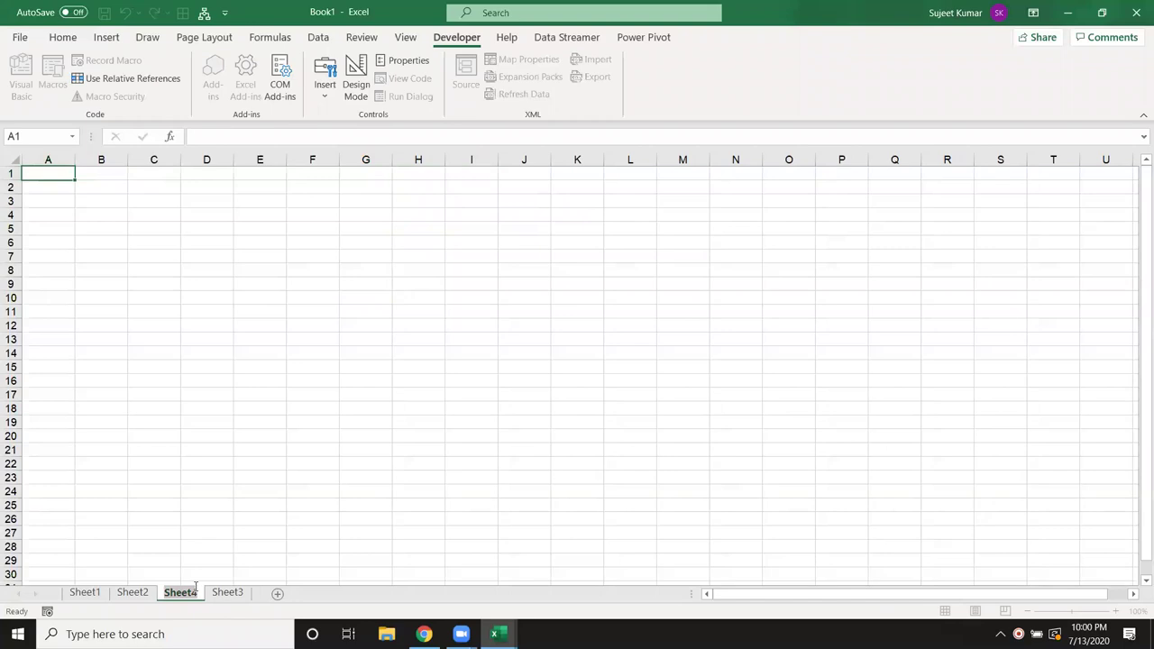
{"action": "type", "text": "Data"}
{"action": "key", "text": "Return"}
{"action": "left_click", "coordinate": [144, 593]}
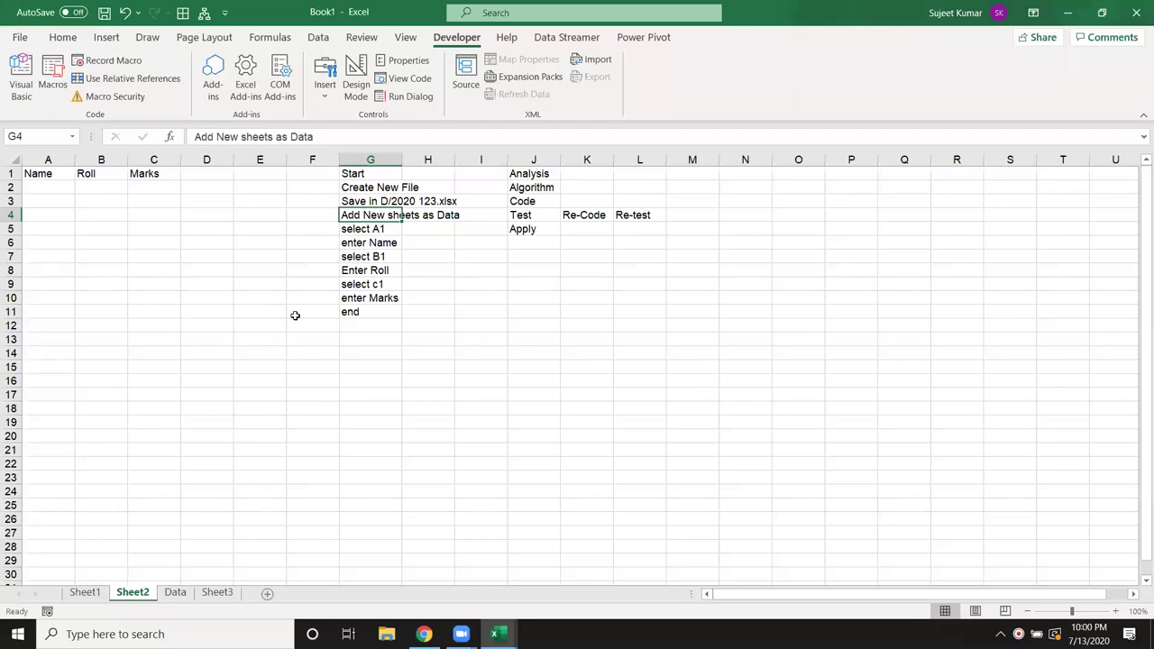
{"action": "key", "text": "alt+F11"}
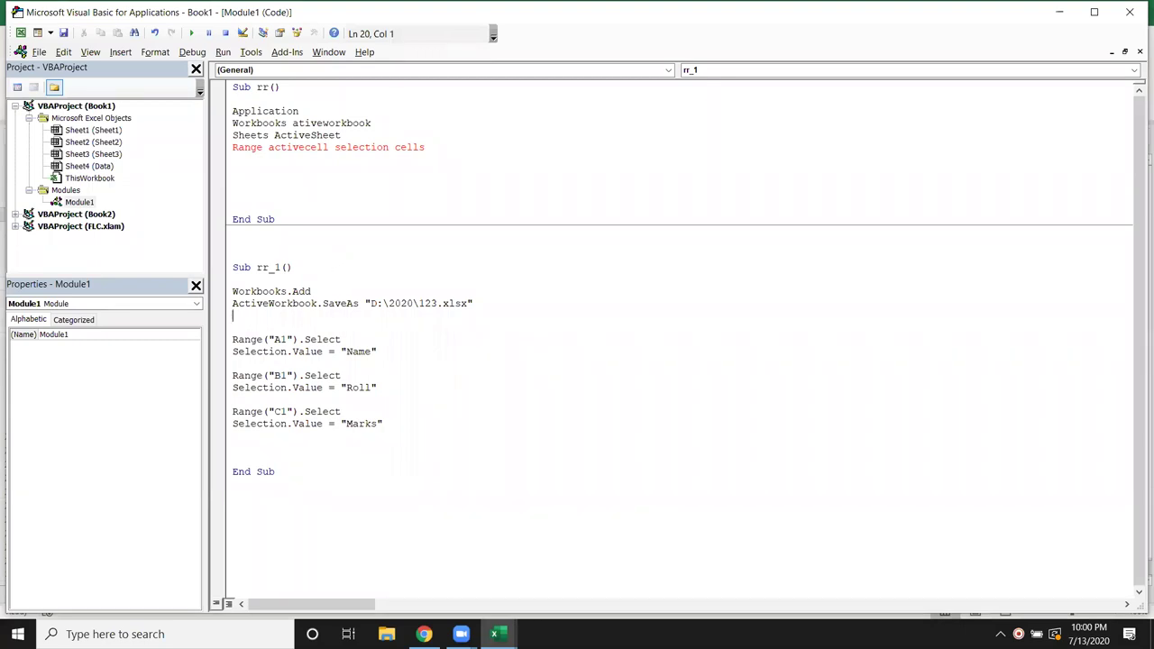
Add Sheets.Add and ActiveSheet.Name = "Data" below the SaveAs line
{"action": "type", "text": "sheets"}
{"action": "type", "text": ".Ad"}
{"action": "key", "text": "Tab"}
{"action": "key", "text": "Return"}
{"action": "type", "text": "activesheet.name=\"Data\""}
{"action": "key", "text": "Return"}
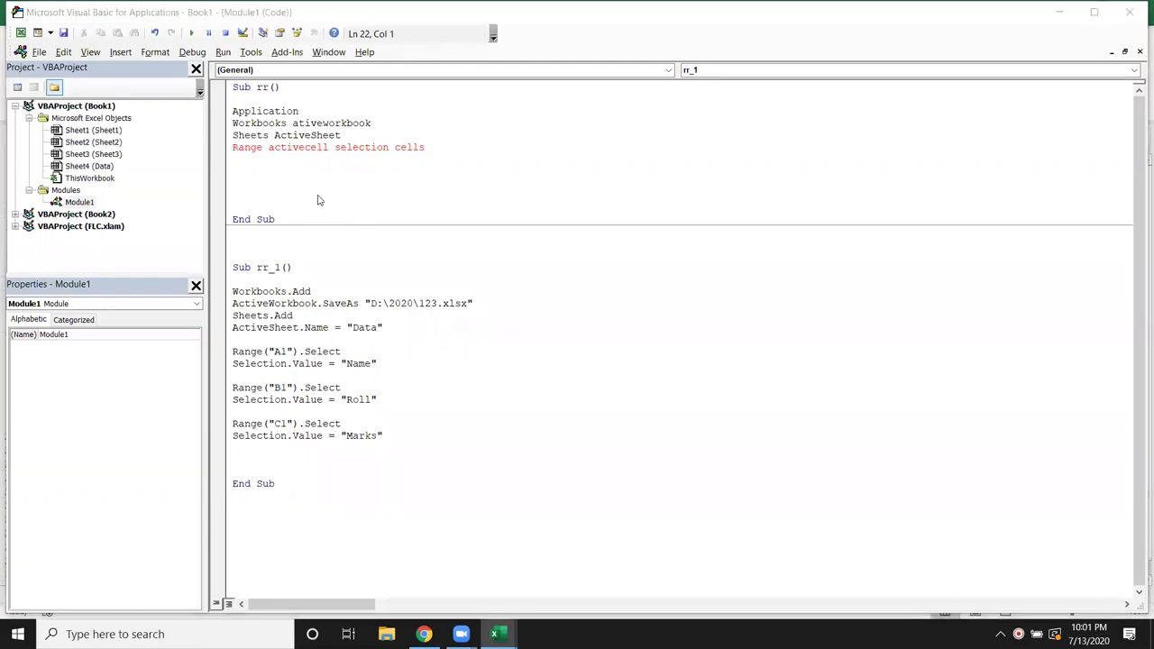
{"action": "key", "text": "alt+F11"}
{"action": "left_click", "coordinate": [357, 191]}
{"action": "left_click", "coordinate": [358, 202]}
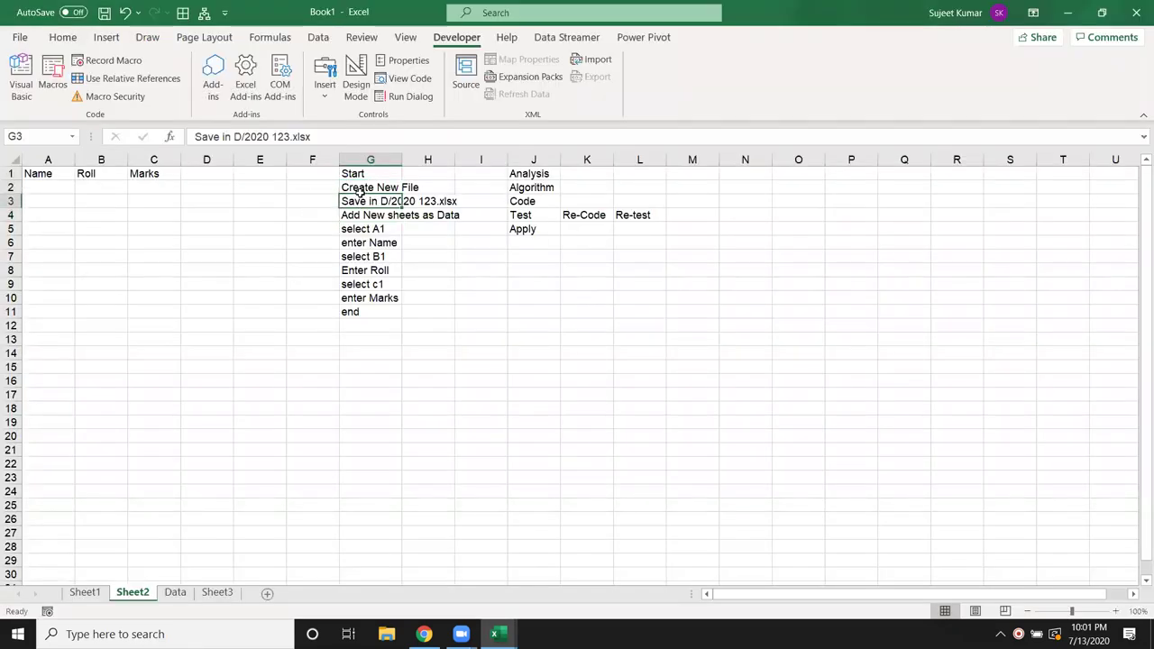
{"action": "left_click_drag", "start_coordinate": [358, 202], "coordinate": [365, 187]}
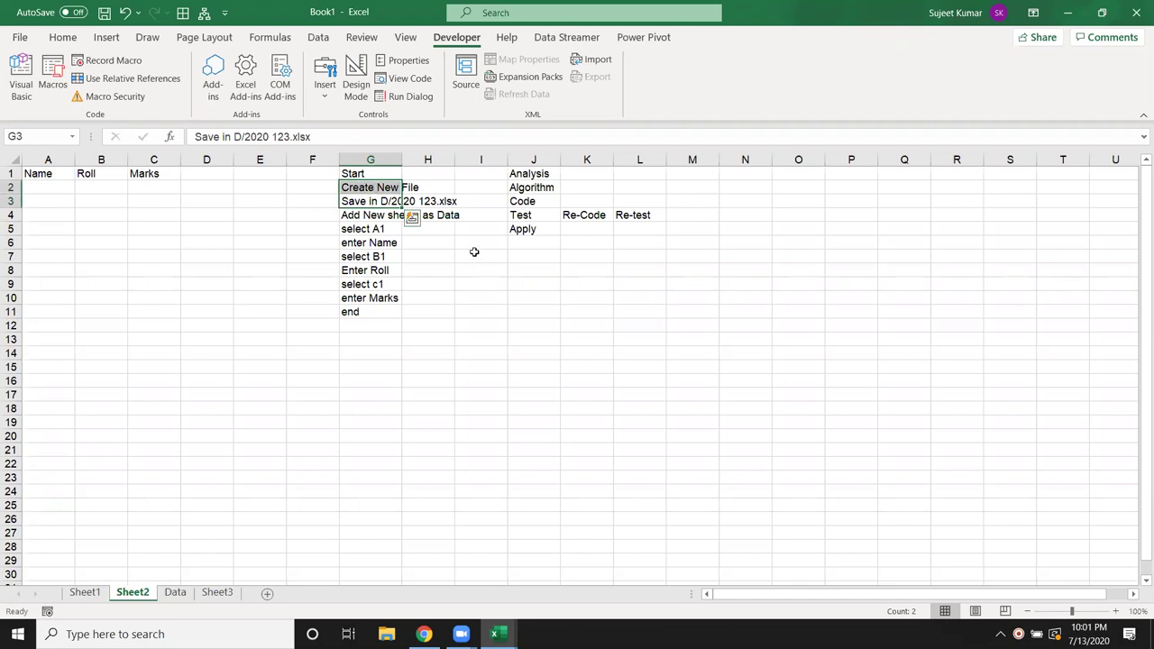
{"action": "key", "text": "alt+F11"}
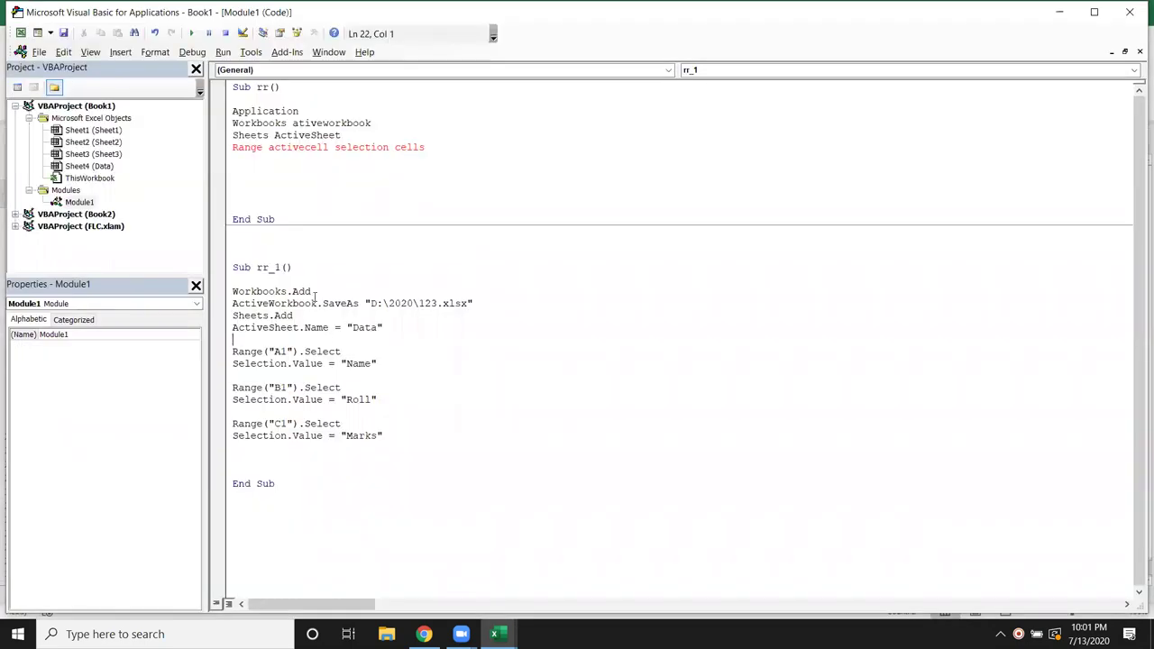
{"action": "left_click_drag", "start_coordinate": [317, 303], "coordinate": [377, 304]}
{"action": "mouse_move", "coordinate": [458, 311]}
{"action": "left_mouse_down"}
{"action": "mouse_move", "coordinate": [497, 312]}
{"action": "mouse_move", "coordinate": [322, 307]}
{"action": "left_mouse_up"}
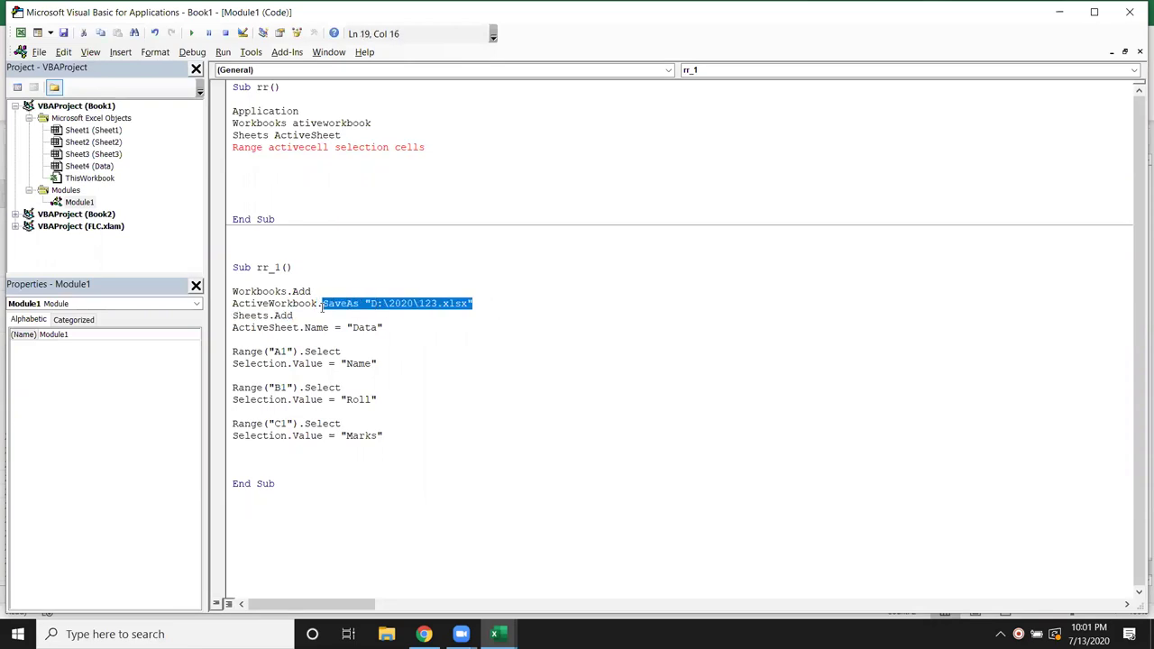
{"action": "key", "text": "ctrl+c"}
{"action": "left_click", "coordinate": [312, 291]}
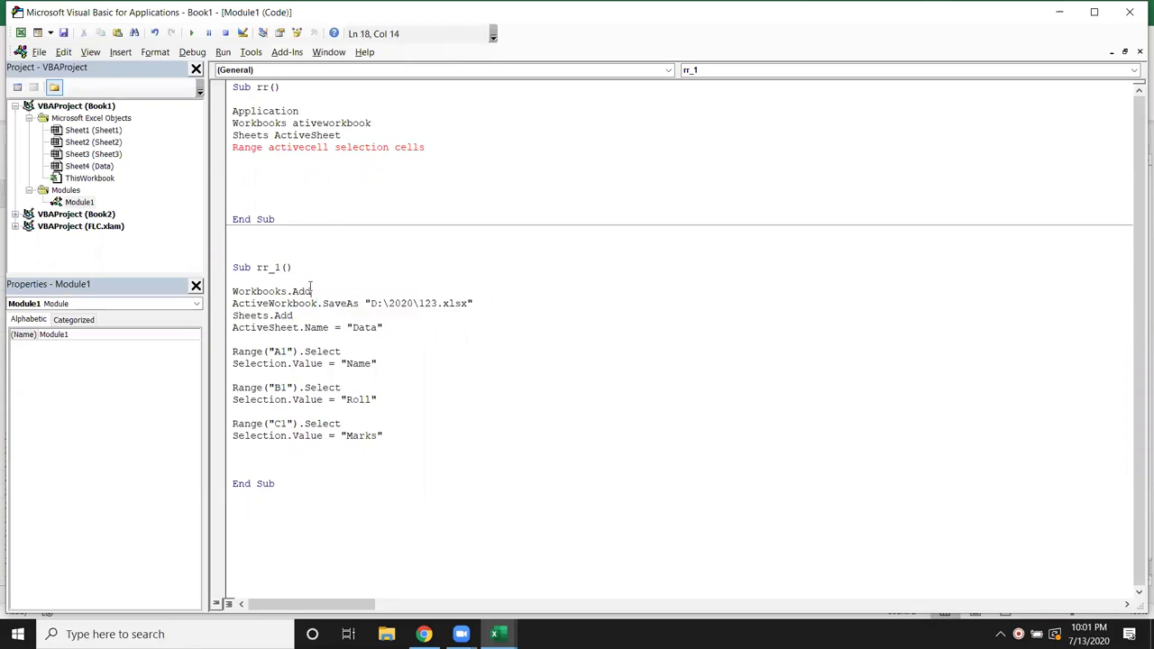
{"action": "key", "text": "ctrl+v"}
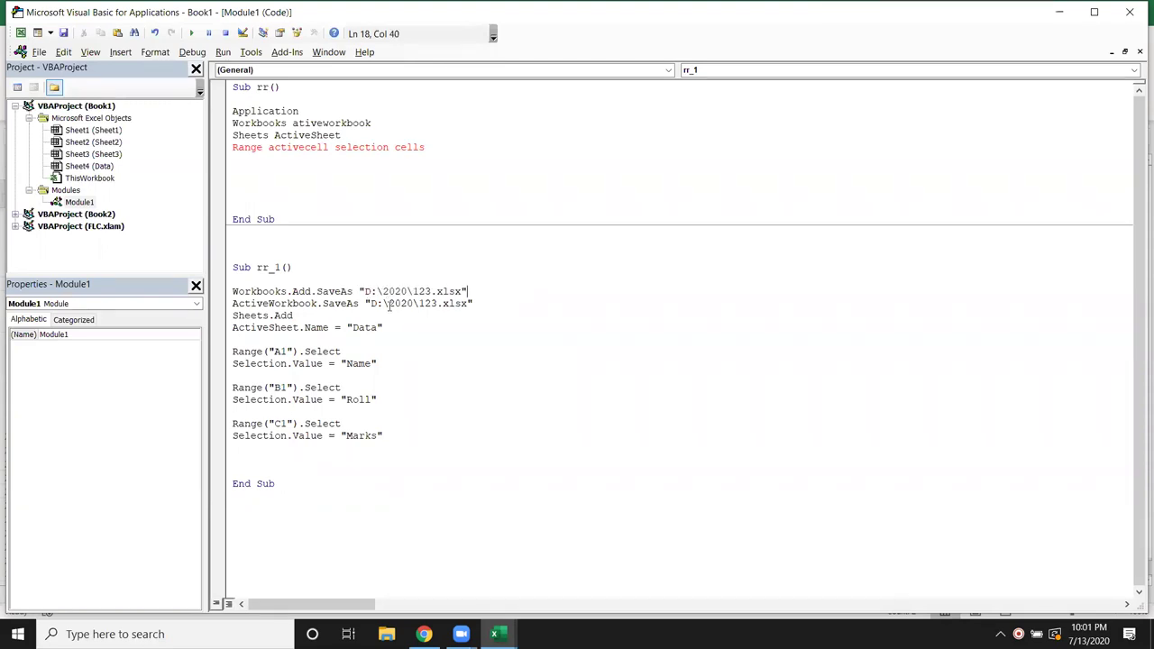
{"action": "left_click", "coordinate": [389, 314]}
{"action": "left_click", "coordinate": [384, 364]}
{"action": "key", "text": "ctrl+z"}
{"action": "left_click", "coordinate": [425, 352]}
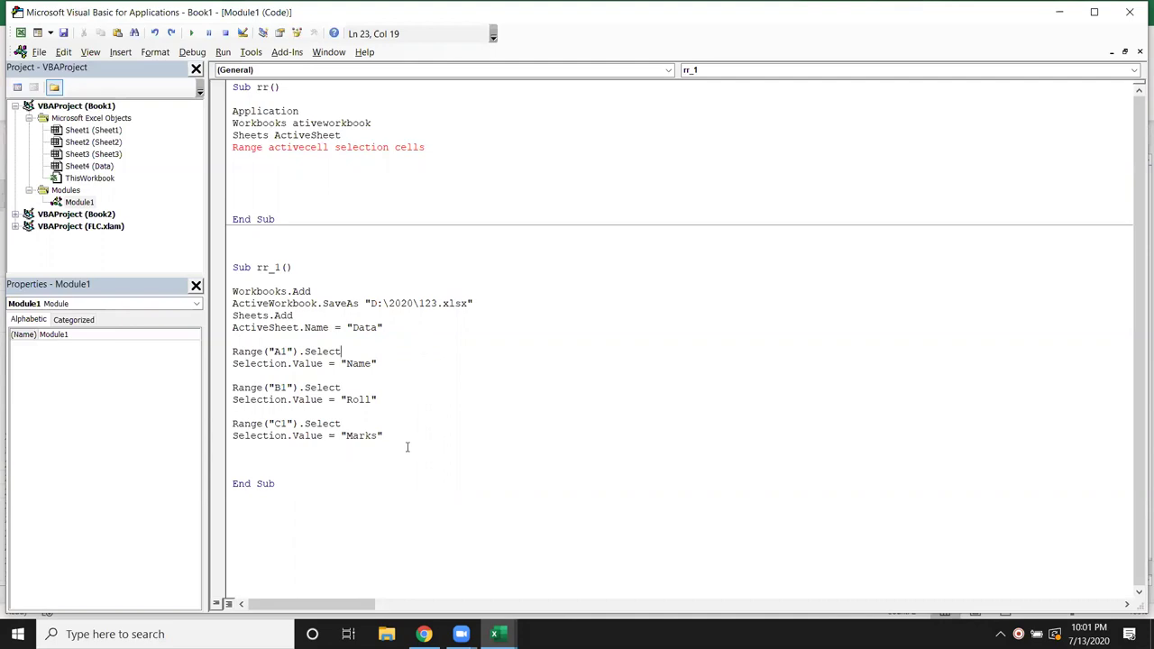
{"action": "left_click_drag", "start_coordinate": [406, 447], "coordinate": [234, 279]}
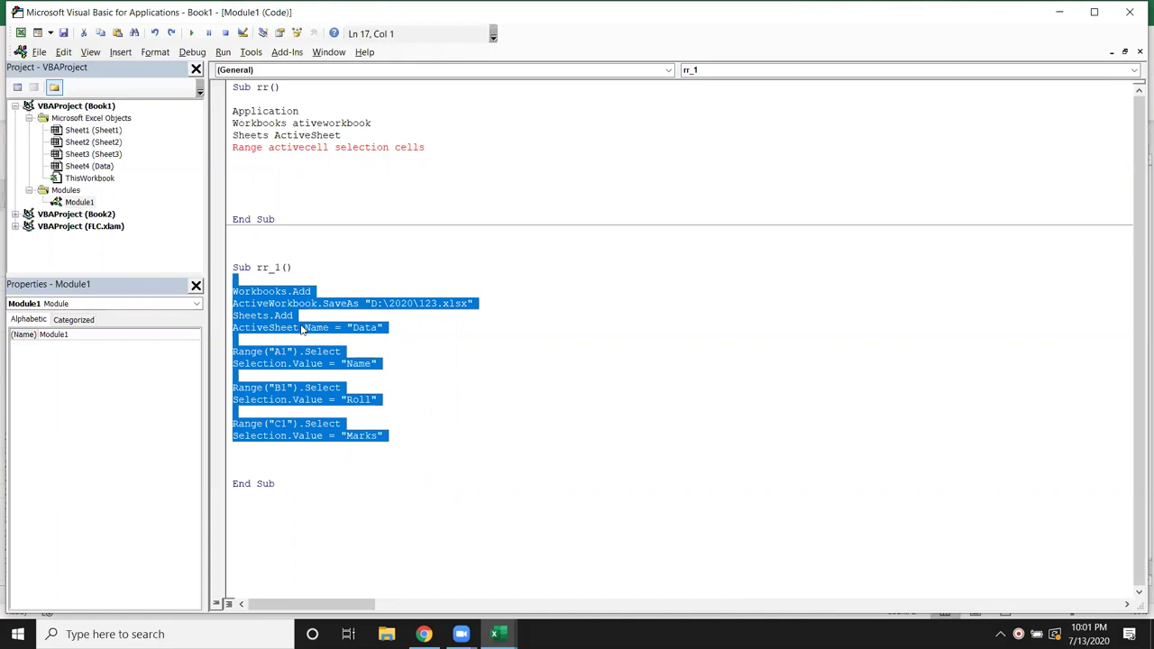
{"action": "left_click", "coordinate": [303, 330]}
{"action": "key", "text": "alt+F11"}
{"action": "left_click_drag", "start_coordinate": [365, 340], "coordinate": [344, 158]}
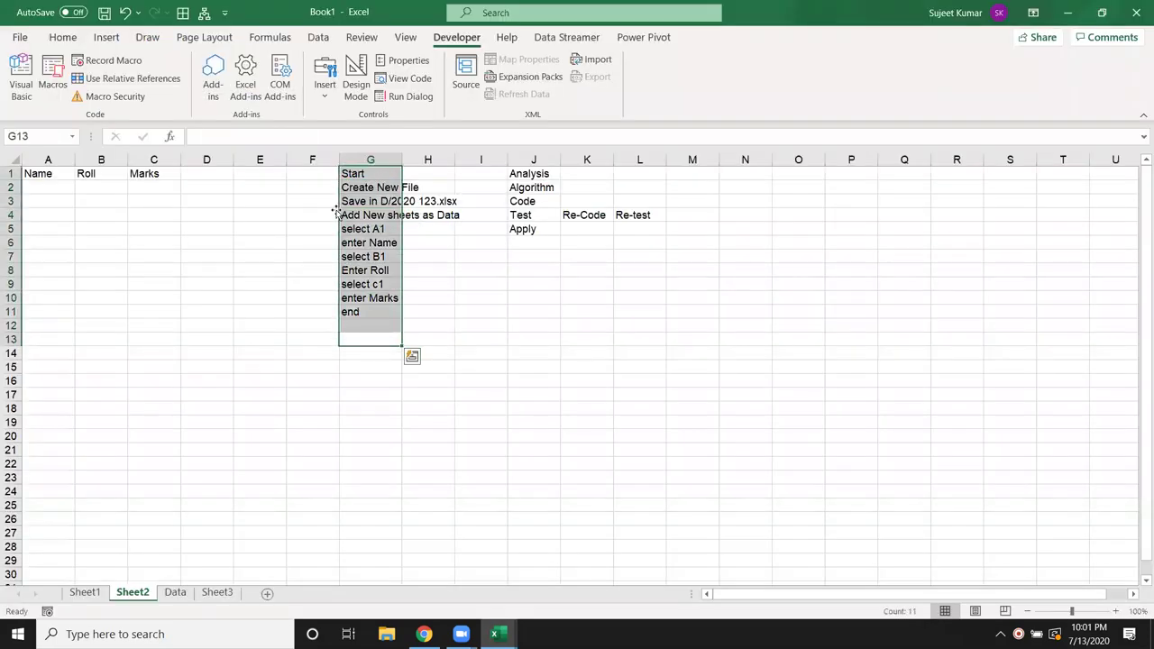
Autofit column G so 'Add New sheets as Data' and the other steps show fully
{"action": "left_click", "coordinate": [440, 266]}
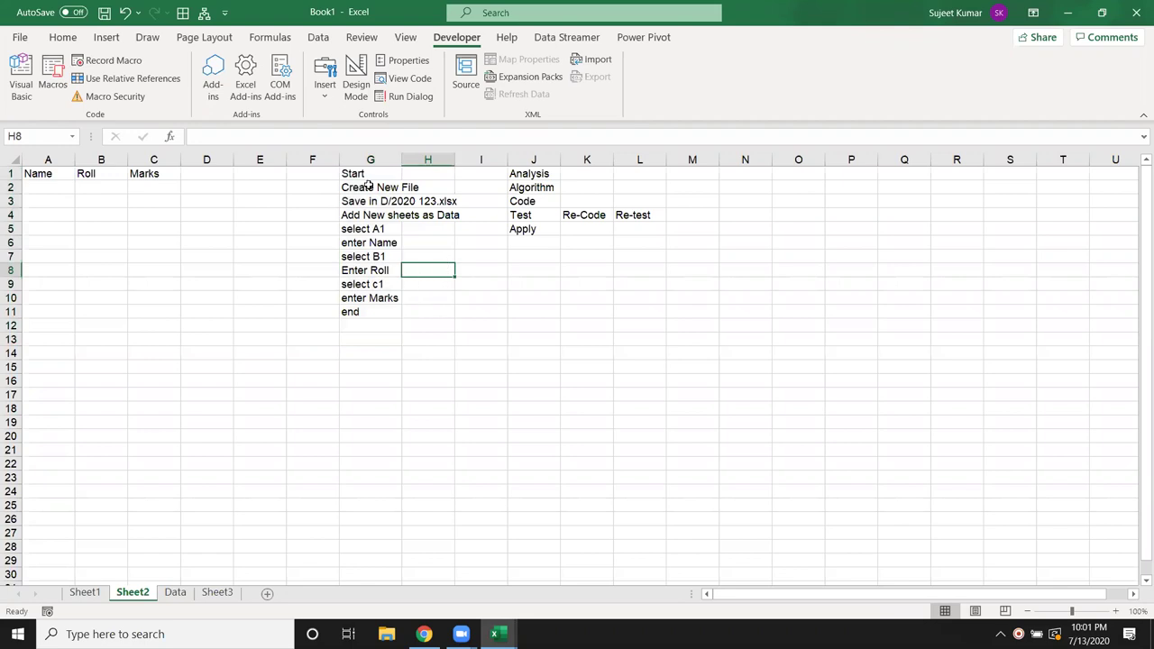
{"action": "double_click", "coordinate": [402, 160]}
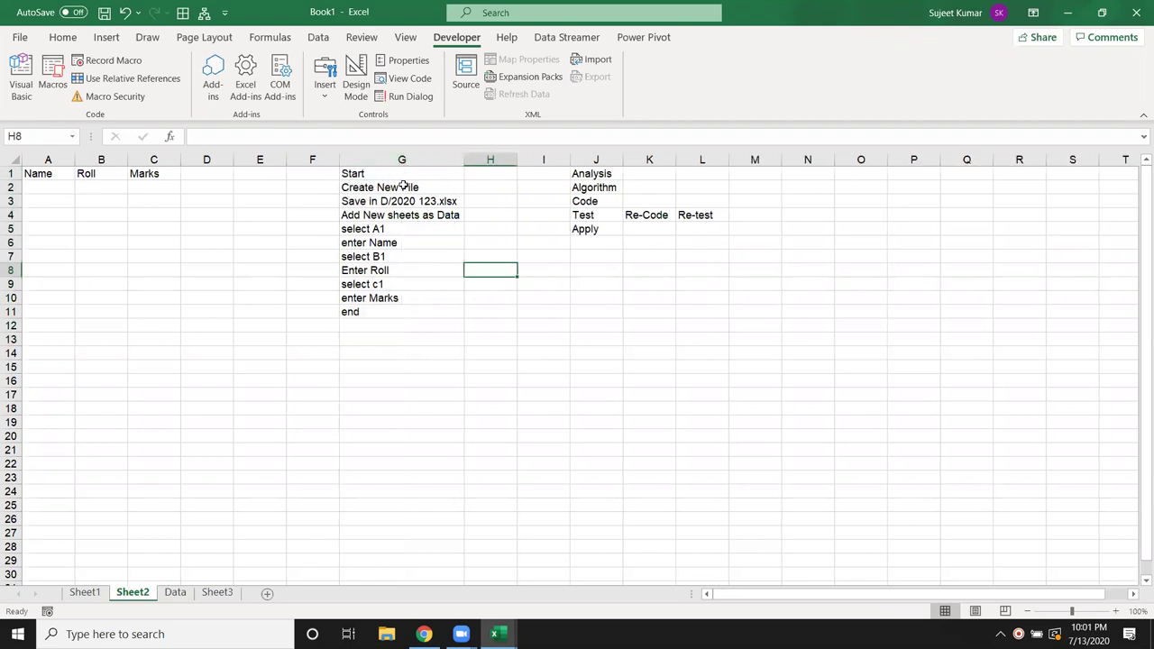
{"action": "left_click", "coordinate": [403, 187]}
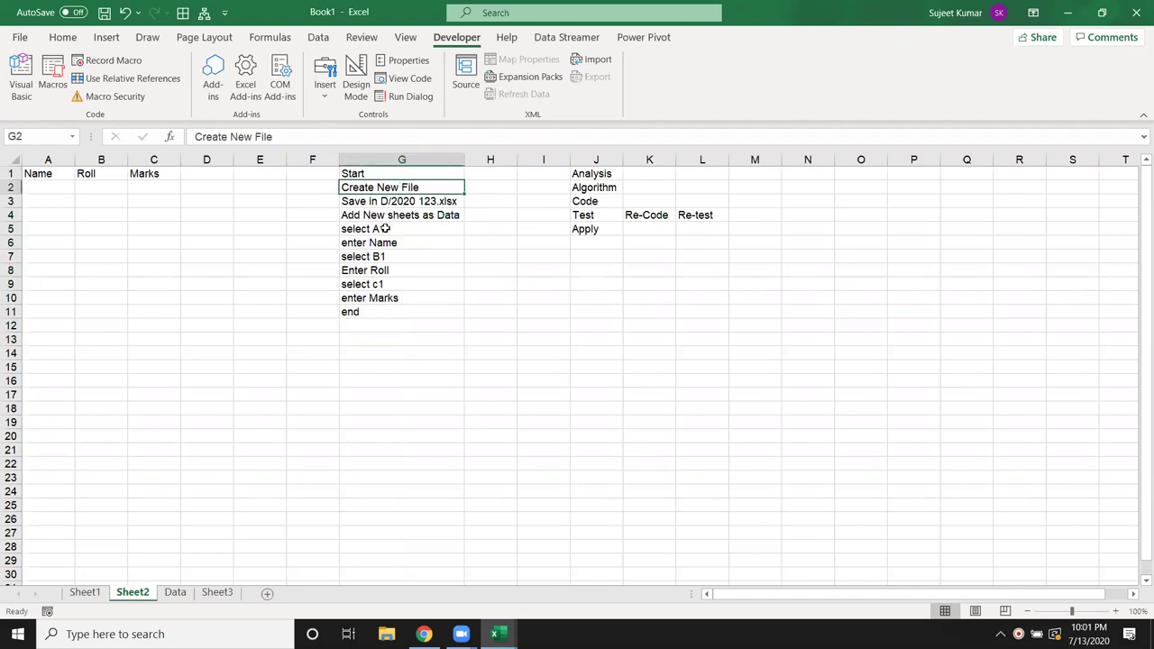
{"action": "left_click", "coordinate": [383, 218]}
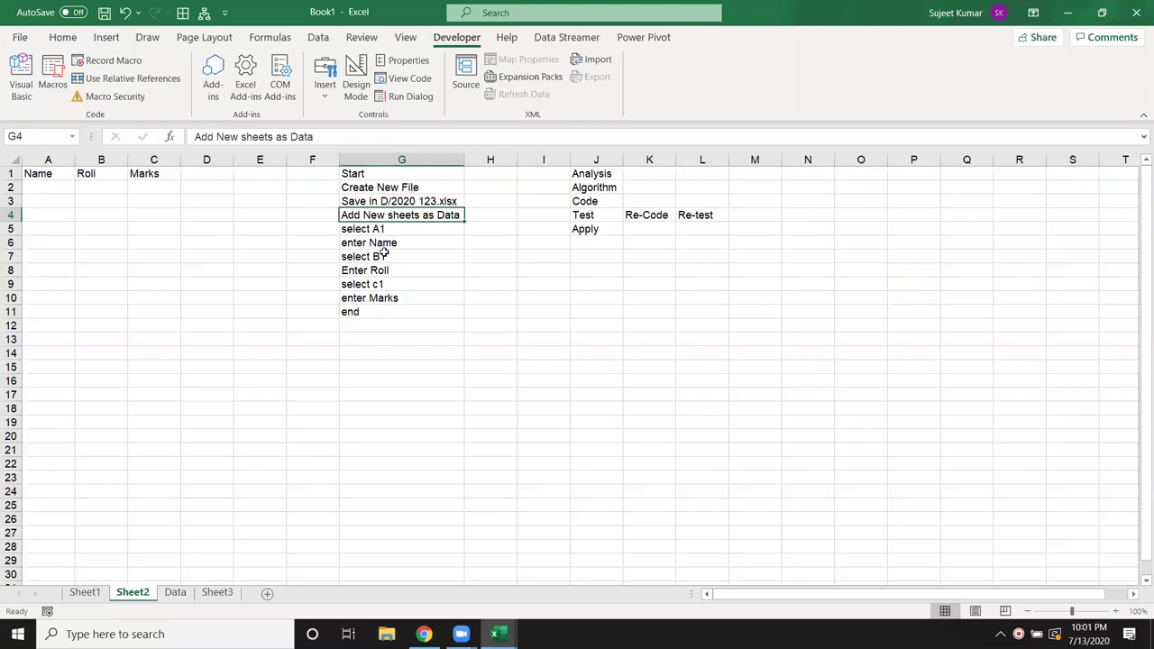
{"action": "left_click", "coordinate": [422, 189]}
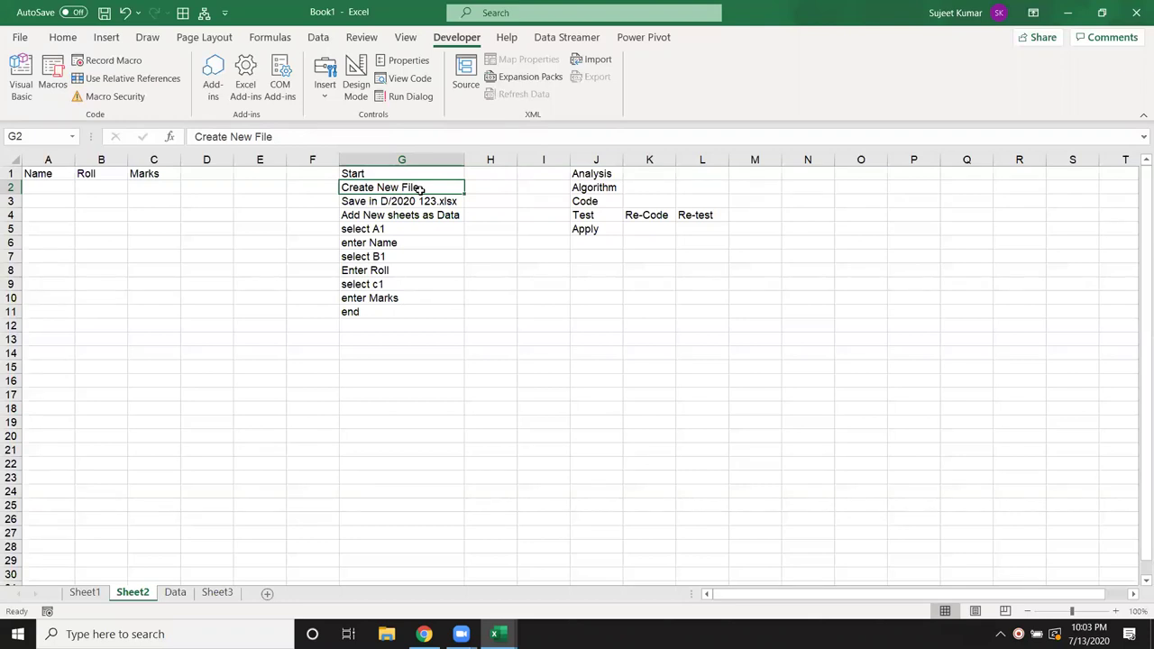
{"action": "key", "text": "Right"}
{"action": "key", "text": "Down"}
{"action": "key", "text": "Down"}
{"action": "key", "text": "Down"}
{"action": "key", "text": "Left"}
{"action": "key", "text": "Right"}
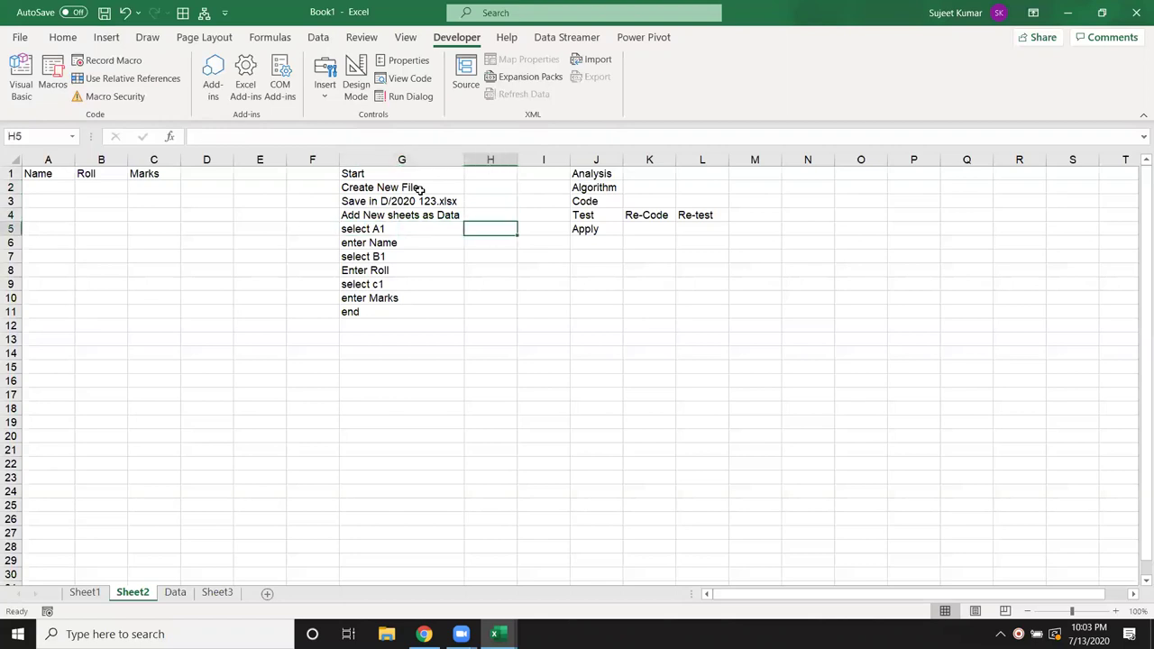
{"action": "key", "text": "Up"}
{"action": "key", "text": "Up"}
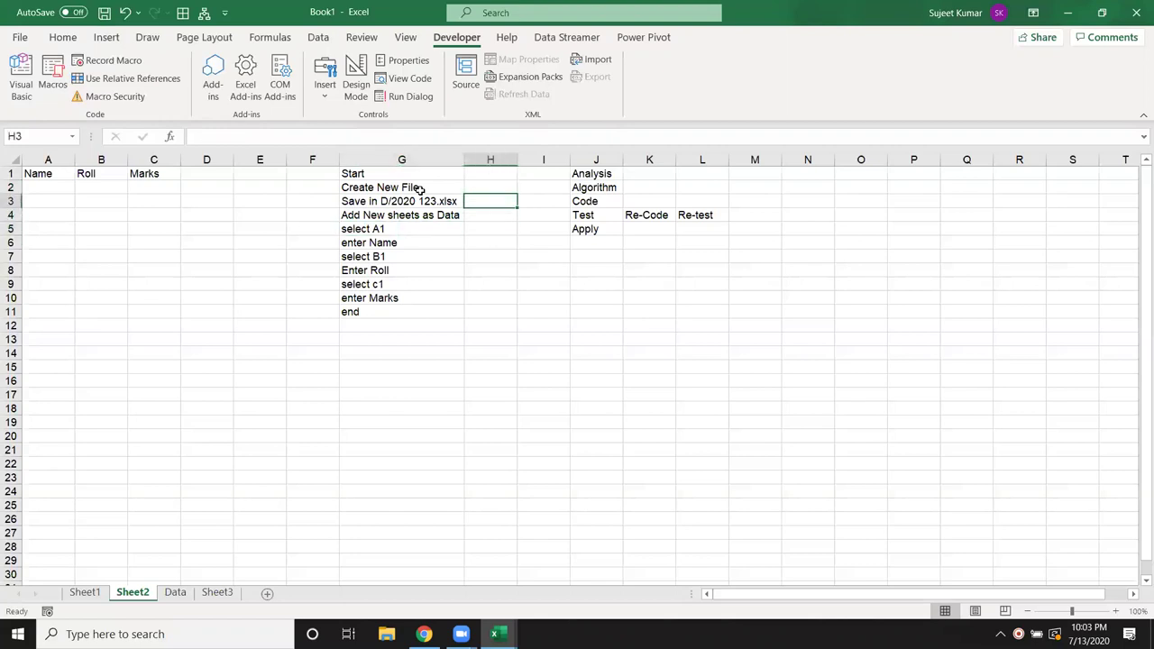
{"action": "key", "text": "Left"}
{"action": "key", "text": "Left"}
{"action": "key", "text": "Up"}
{"action": "key", "text": "Right"}
{"action": "key", "text": "Down"}
{"action": "key", "text": "Down"}
{"action": "key", "text": "Down"}
{"action": "key", "text": "Down"}
{"action": "key", "text": "Down"}
{"action": "key", "text": "Down"}
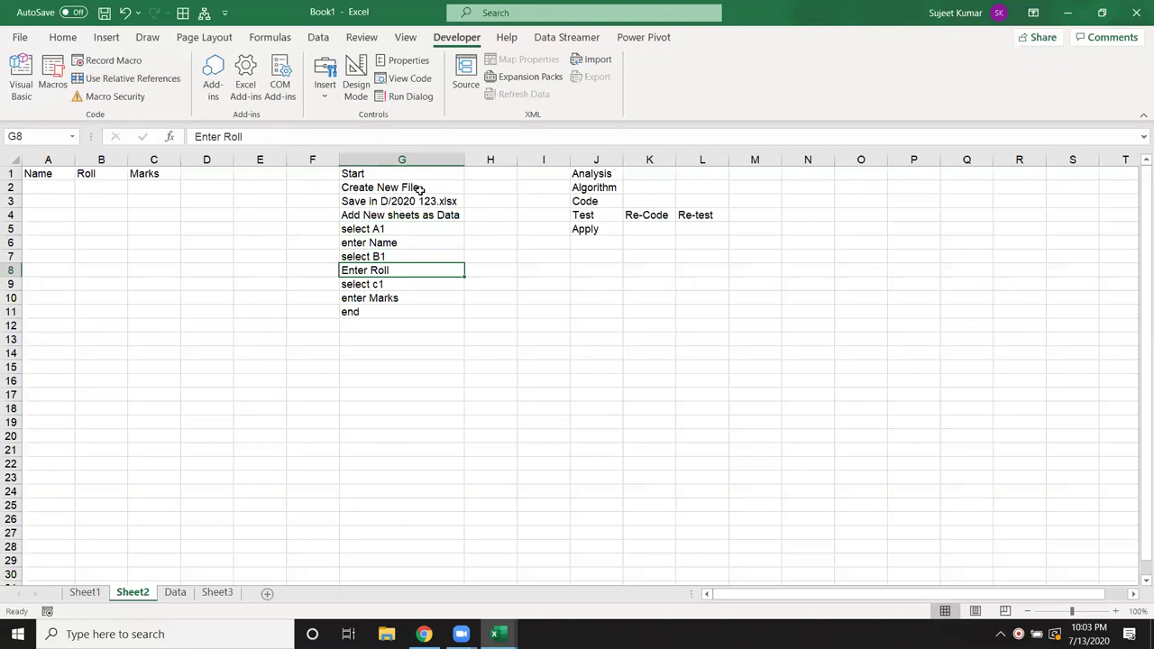
{"action": "key", "text": "Down"}
{"action": "key", "text": "Down"}
{"action": "key", "text": "Down"}
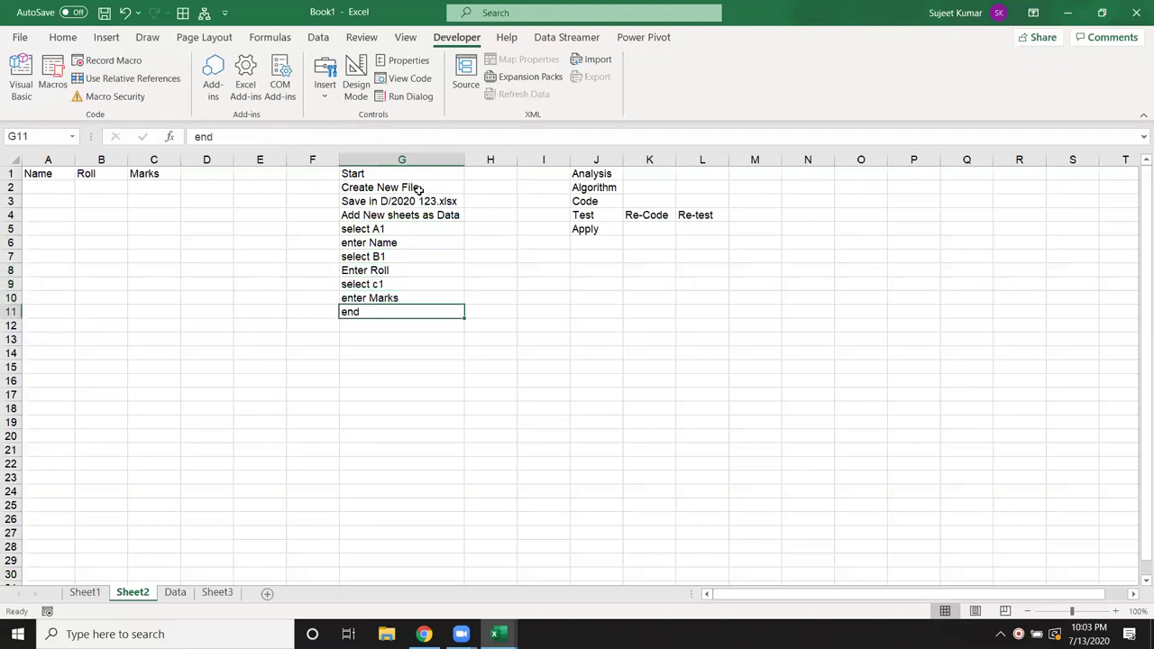
{"action": "key", "text": "Up"}
{"action": "key", "text": "Up"}
{"action": "key", "text": "Up"}
{"action": "key", "text": "Up"}
{"action": "key", "text": "Up"}
{"action": "key", "text": "Up"}
{"action": "key", "text": "Up"}
{"action": "key", "text": "Up"}
{"action": "key", "text": "Up"}
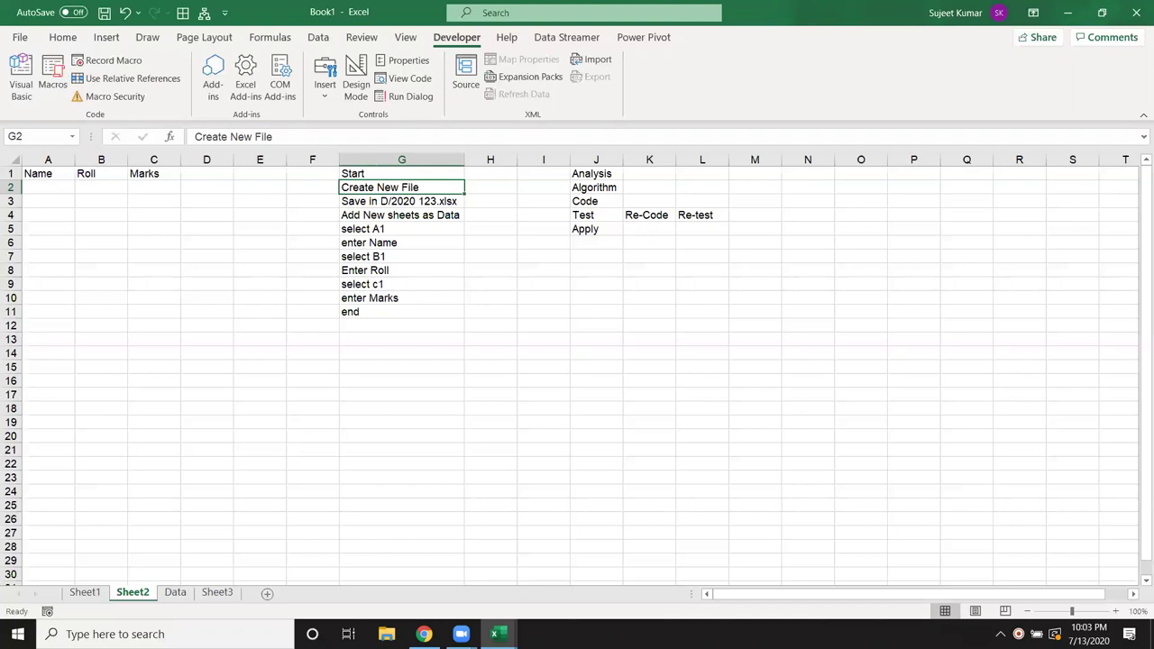
{"action": "left_click", "coordinate": [607, 173]}
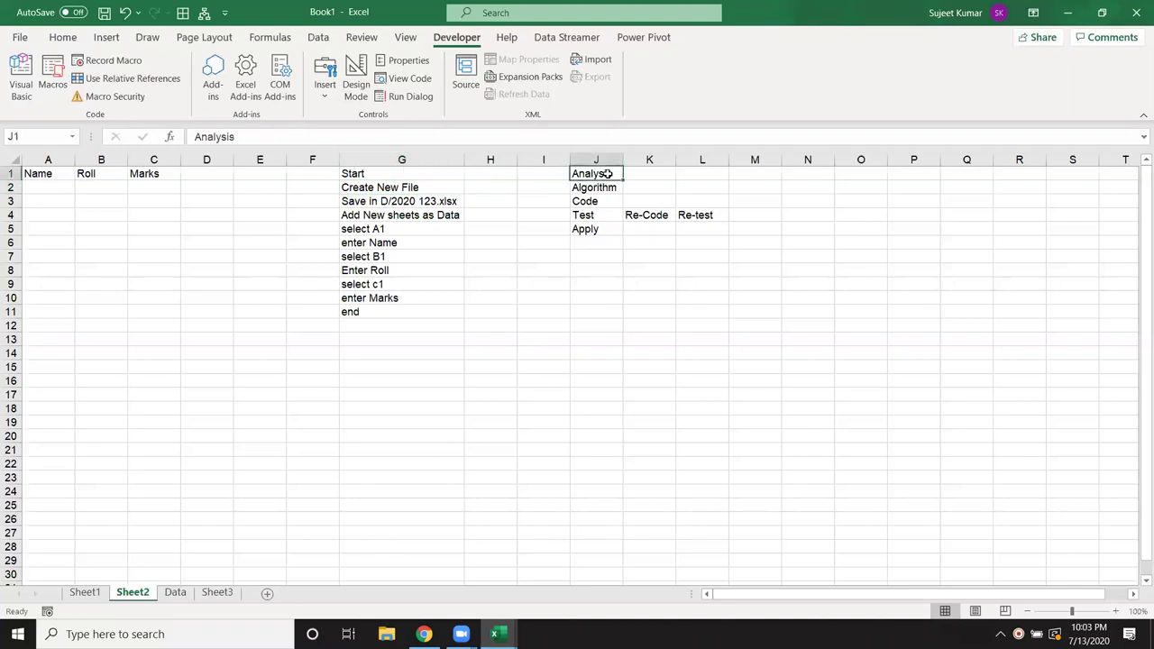
{"action": "key", "text": "Down"}
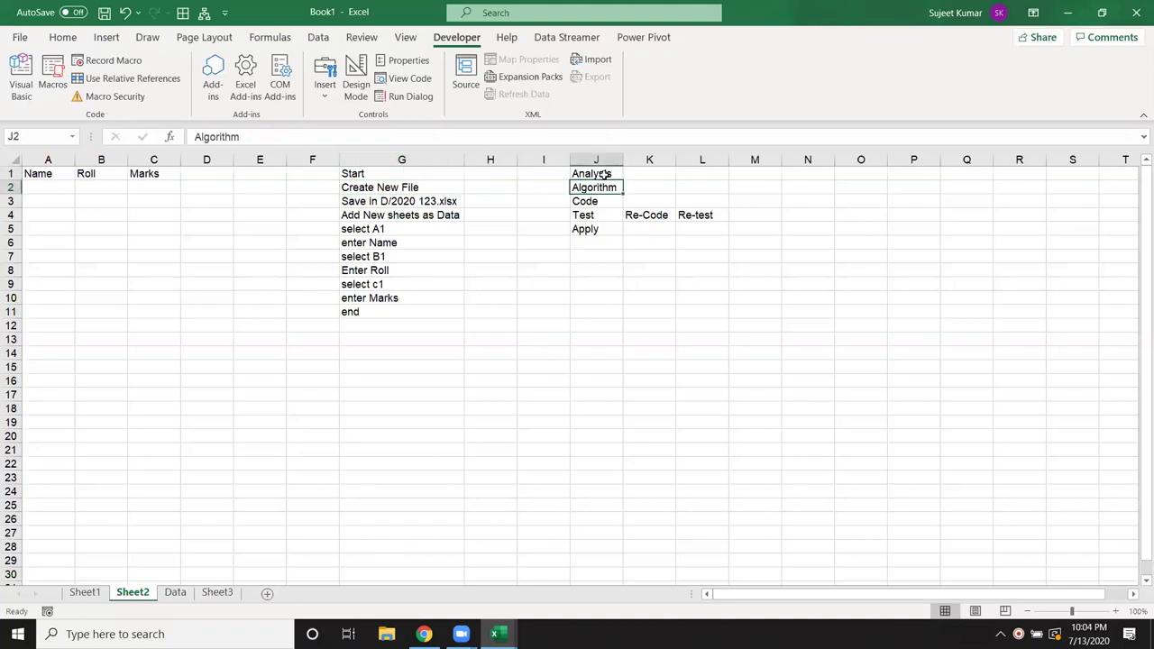
{"action": "key", "text": "Down"}
{"action": "key", "text": "Down"}
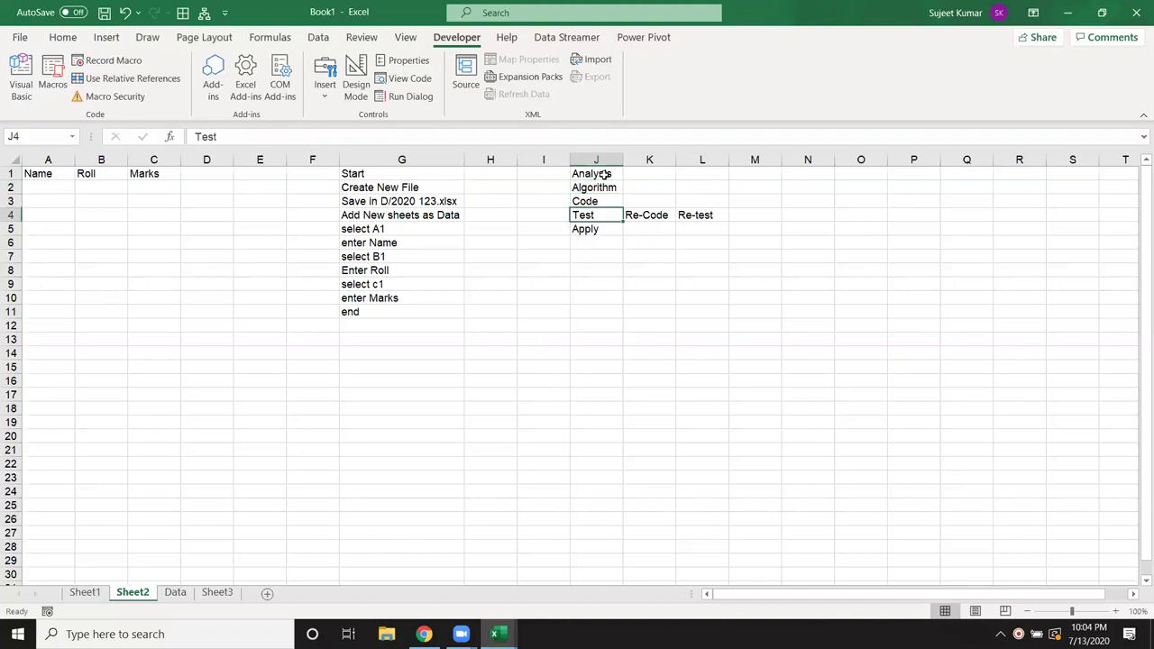
{"action": "key", "text": "Right"}
{"action": "key", "text": "Right"}
{"action": "key", "text": "Down"}
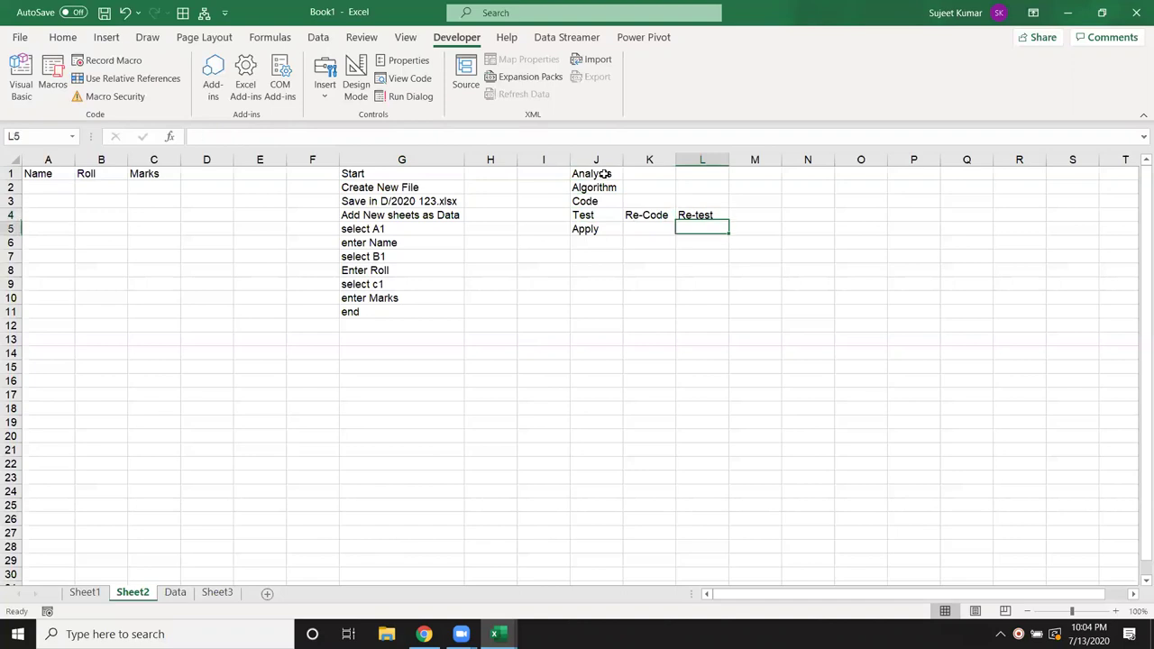
{"action": "key", "text": "Left"}
{"action": "key", "text": "Left"}
{"action": "key", "text": "Left"}
{"action": "key", "text": "Right"}
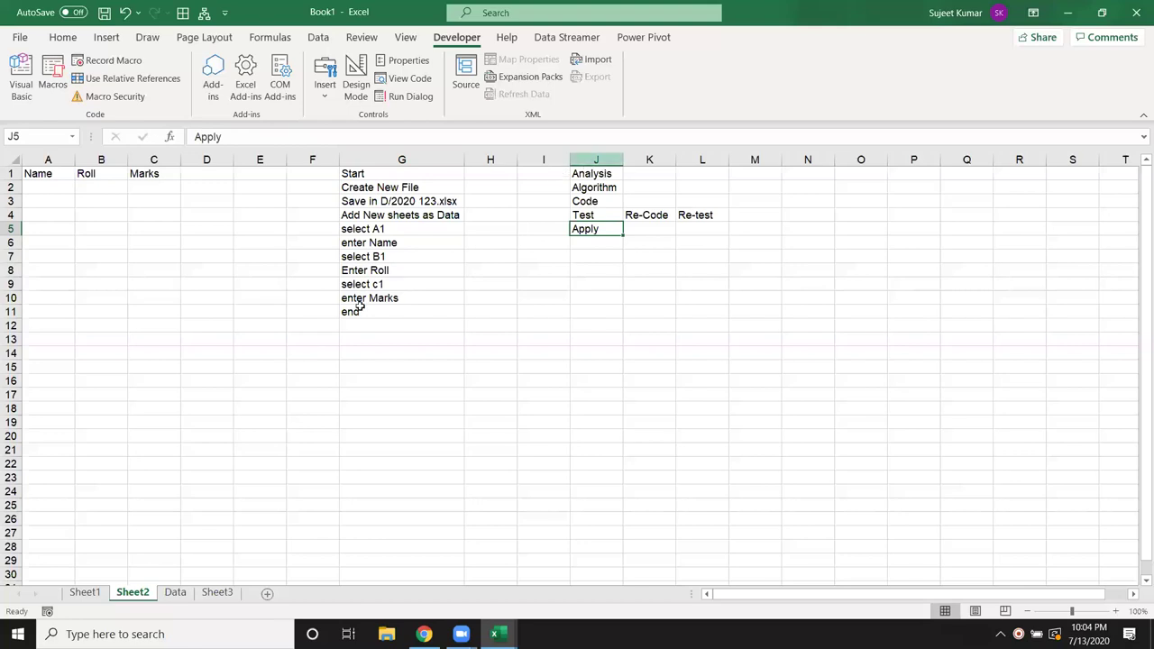
Open the workbook's Macro list and close it without running anything
{"action": "left_click", "coordinate": [52, 85]}
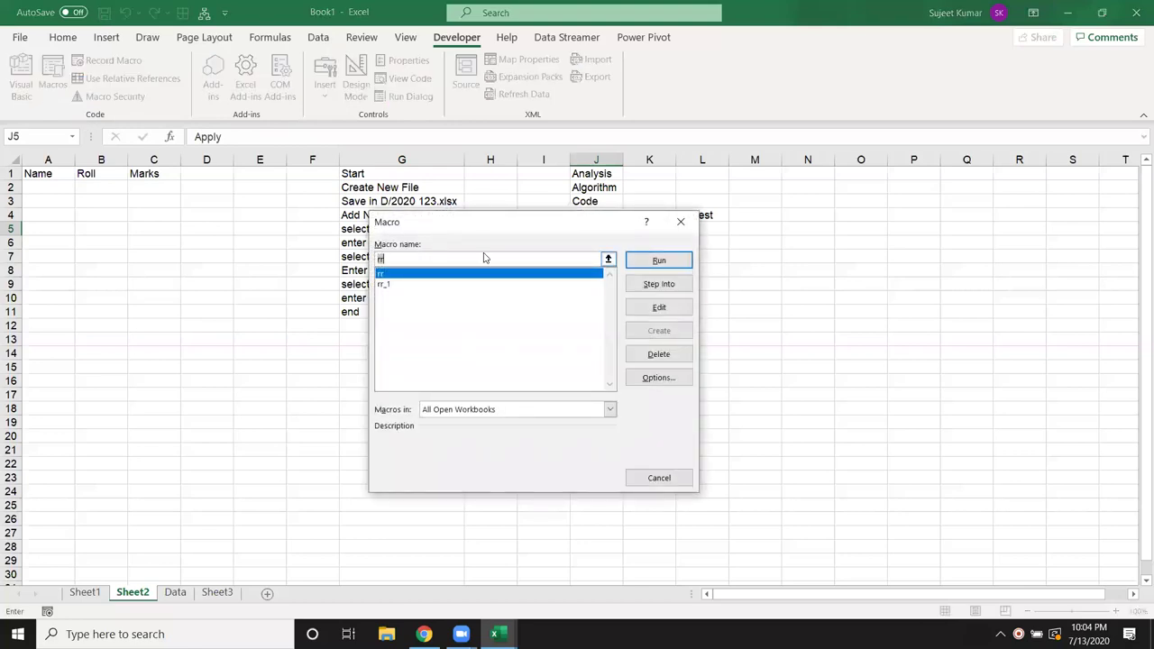
{"action": "left_click", "coordinate": [681, 222]}
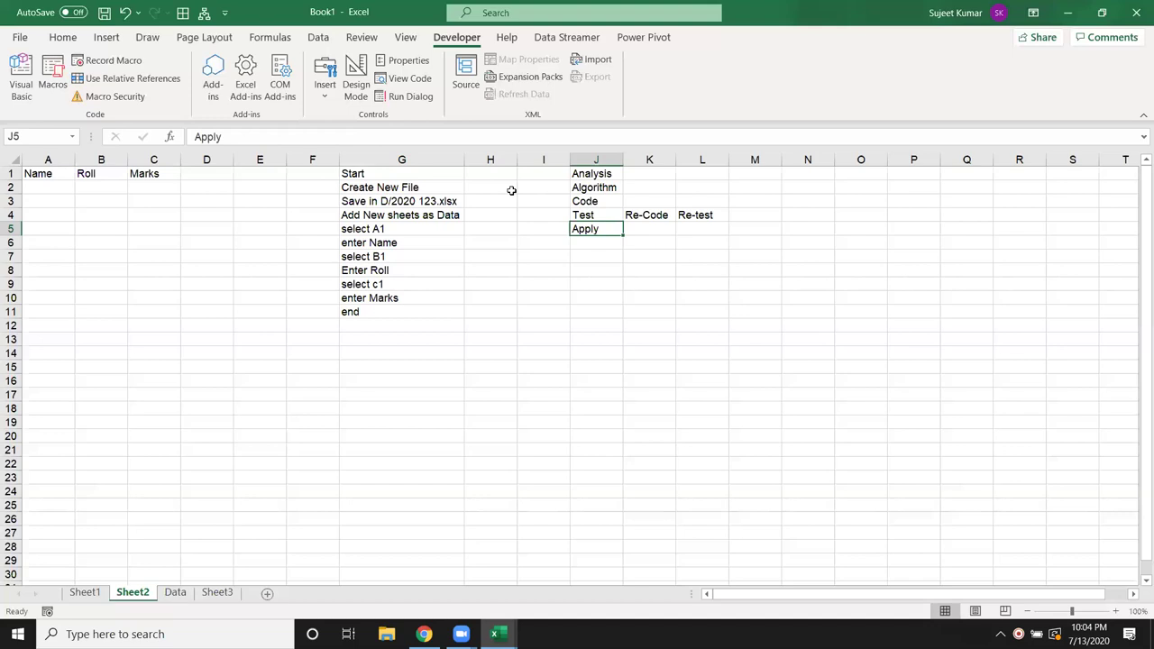
Review the rr_1 procedure in Module1, then open Excel's Macro list showing rr and rr_1
{"action": "key", "text": "alt+F11"}
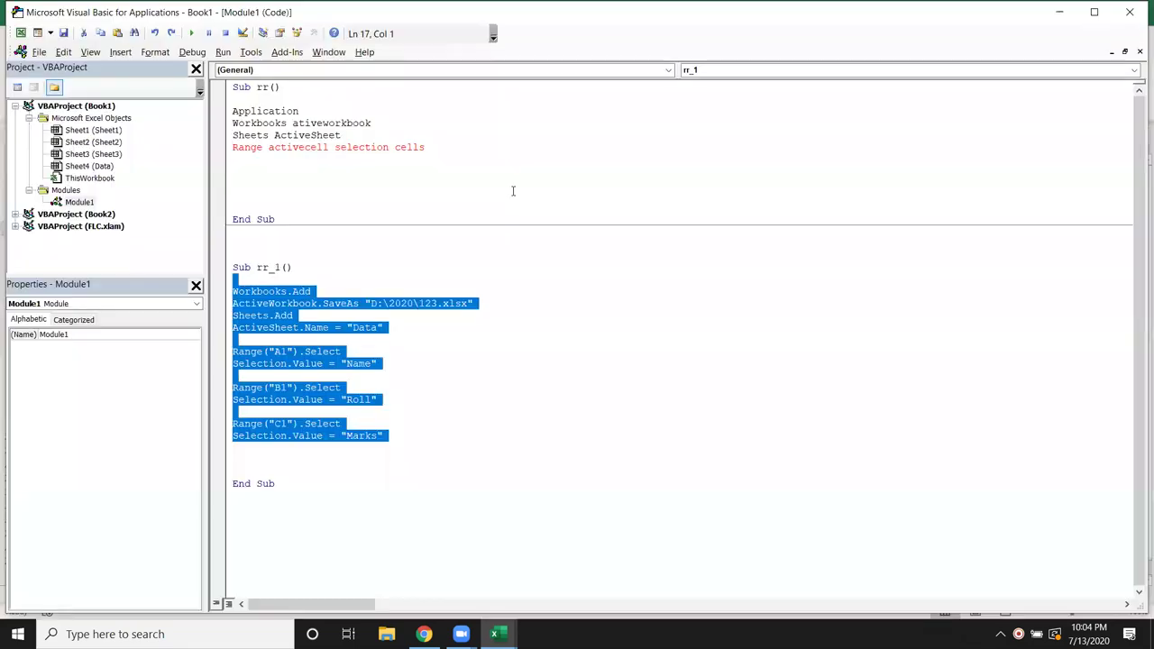
{"action": "left_click", "coordinate": [428, 412]}
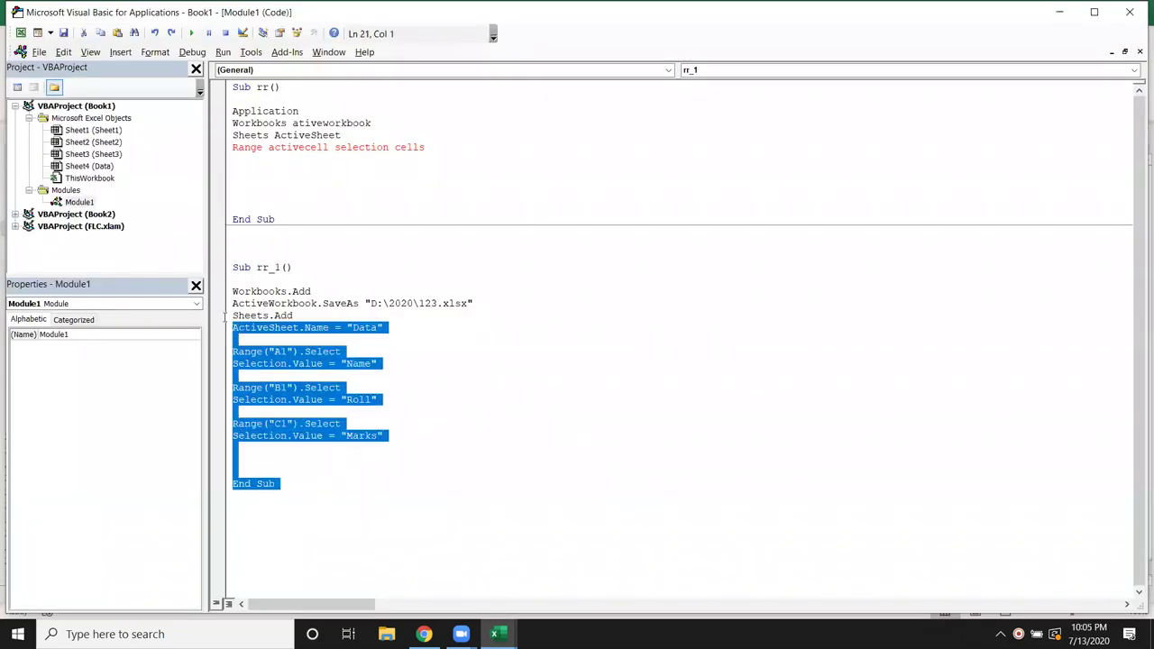
{"action": "left_click_drag", "start_coordinate": [275, 483], "coordinate": [236, 270]}
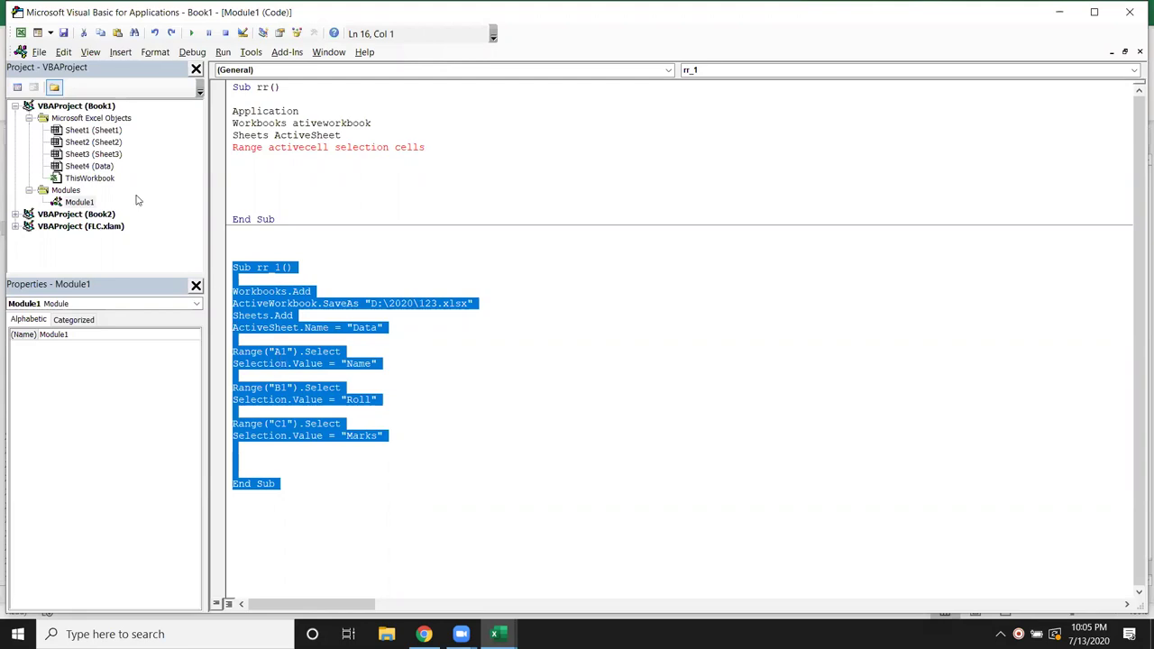
{"action": "left_click", "coordinate": [123, 52]}
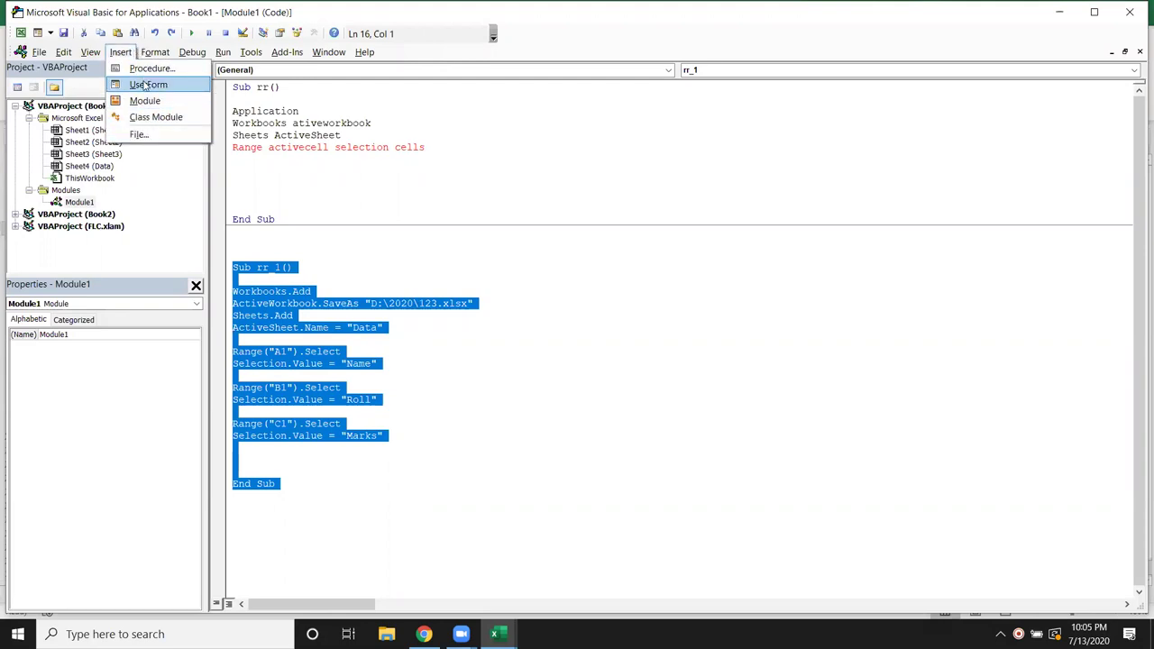
{"action": "left_click", "coordinate": [733, 202]}
{"action": "double_click", "coordinate": [271, 268]}
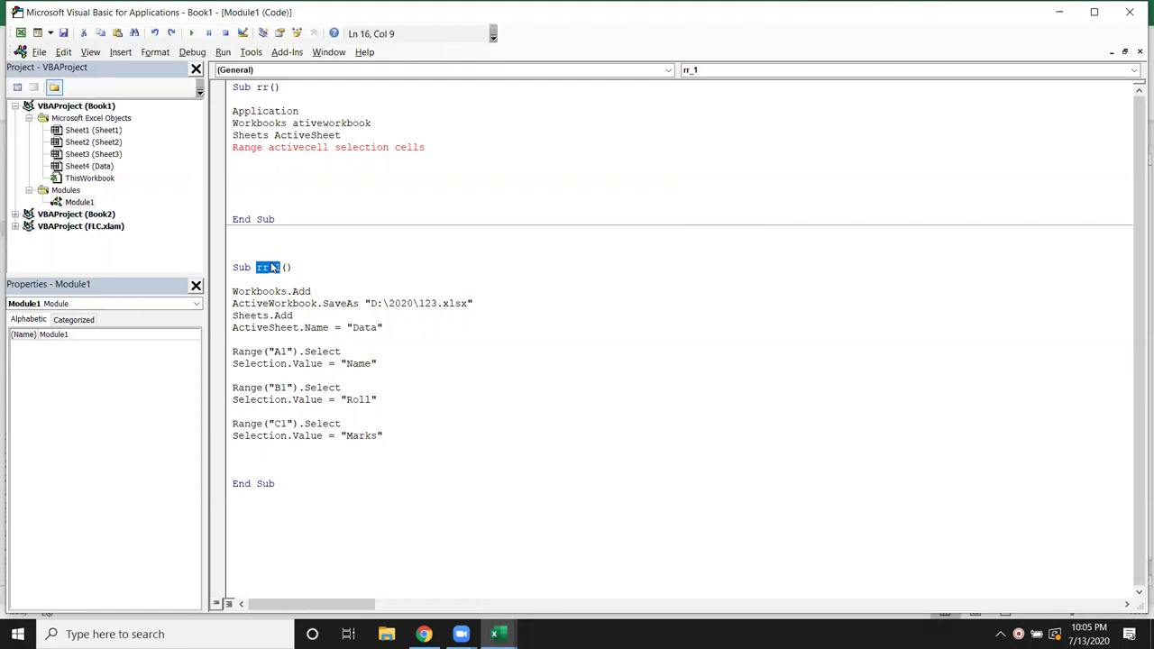
{"action": "key", "text": "alt+F11"}
{"action": "left_click", "coordinate": [53, 79]}
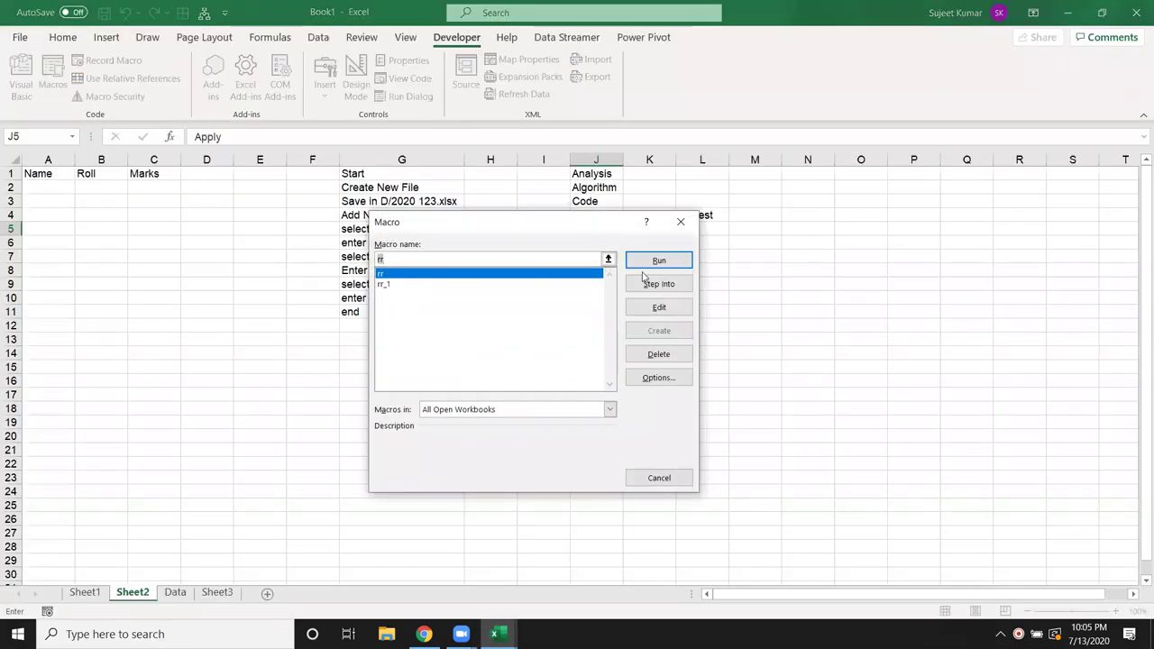
Close the Macro dialog and return to the Module1 code with Alt+F11
{"action": "left_click", "coordinate": [403, 275]}
{"action": "key", "text": "Escape"}
{"action": "key", "text": "alt+F11"}
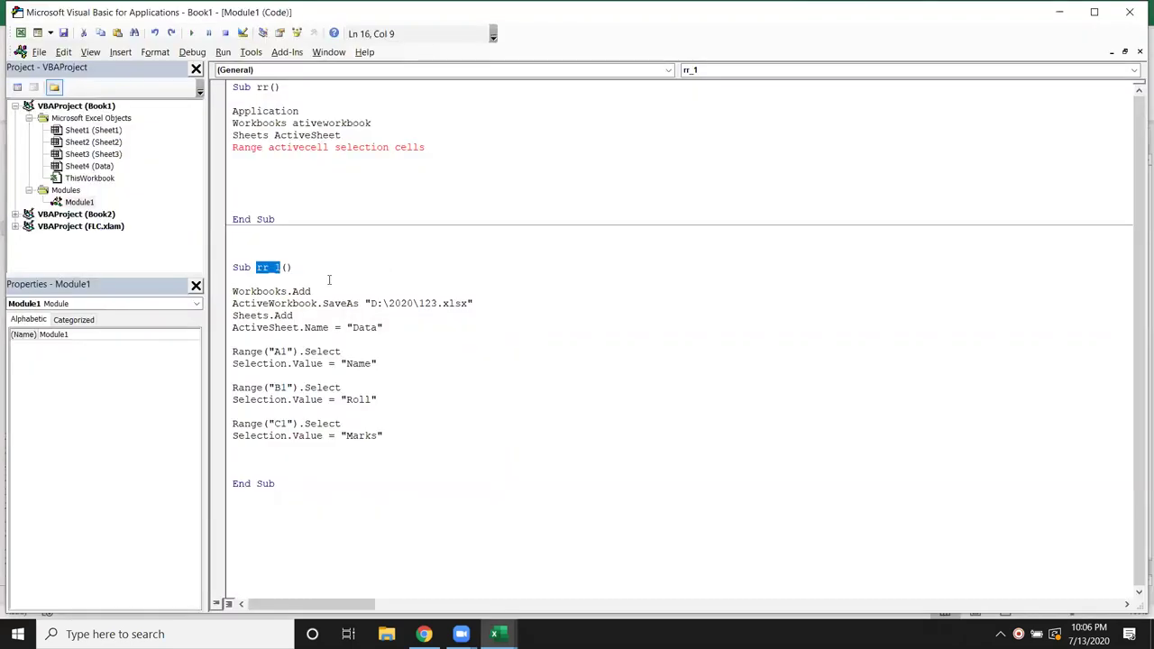
Highlight the rr_1 body up to Sub rr_1(), then put the caret inside Sub rr
{"action": "mouse_move", "coordinate": [384, 436]}
{"action": "left_mouse_down"}
{"action": "mouse_move", "coordinate": [235, 371]}
{"action": "mouse_move", "coordinate": [236, 333]}
{"action": "left_mouse_up"}
{"action": "left_click_drag", "start_coordinate": [238, 293], "coordinate": [232, 295]}
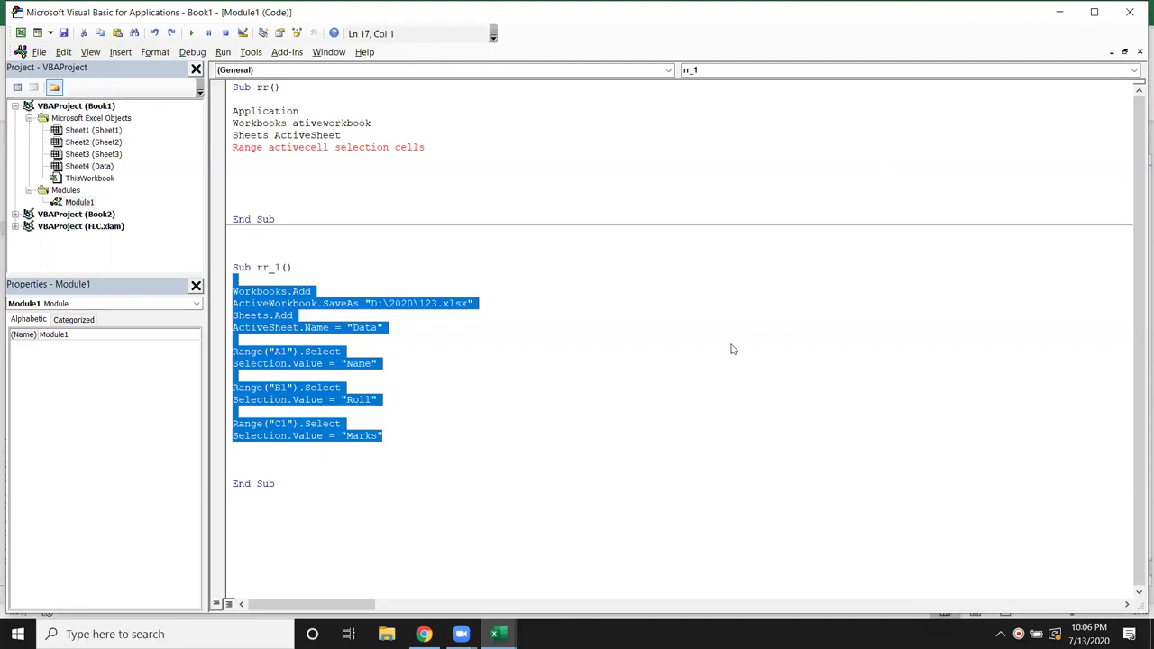
{"action": "left_click", "coordinate": [296, 464]}
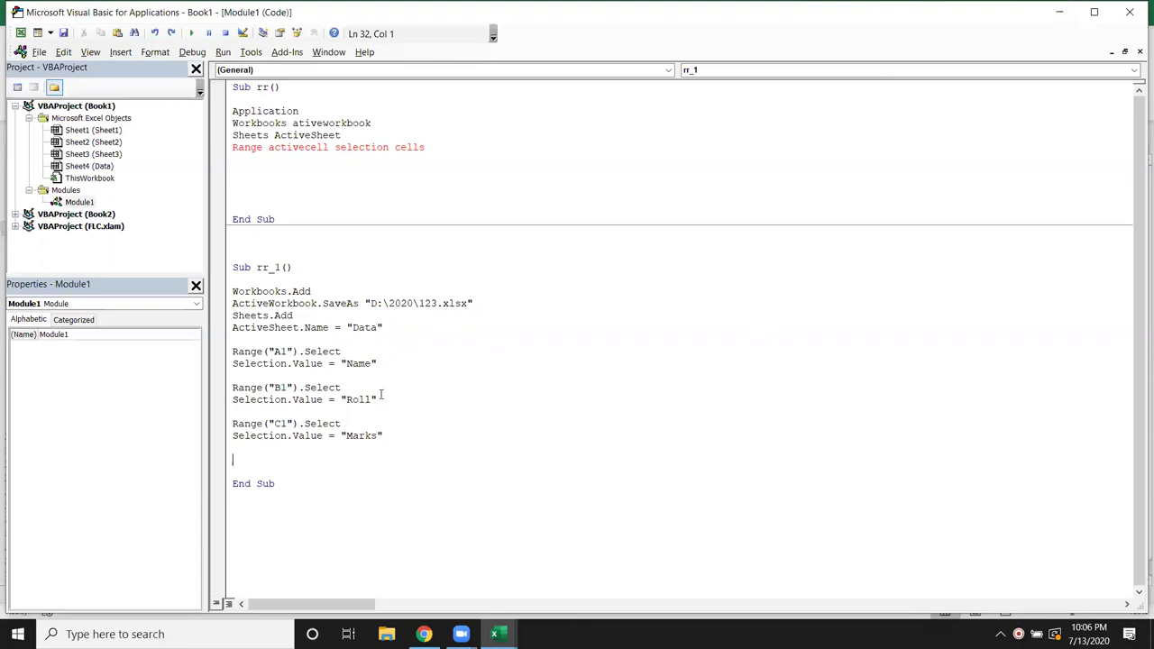
{"action": "left_click", "coordinate": [387, 198]}
Run rr, dismiss the 'Invalid use of property' compile error, and deselect Application
{"action": "left_click", "coordinate": [191, 34]}
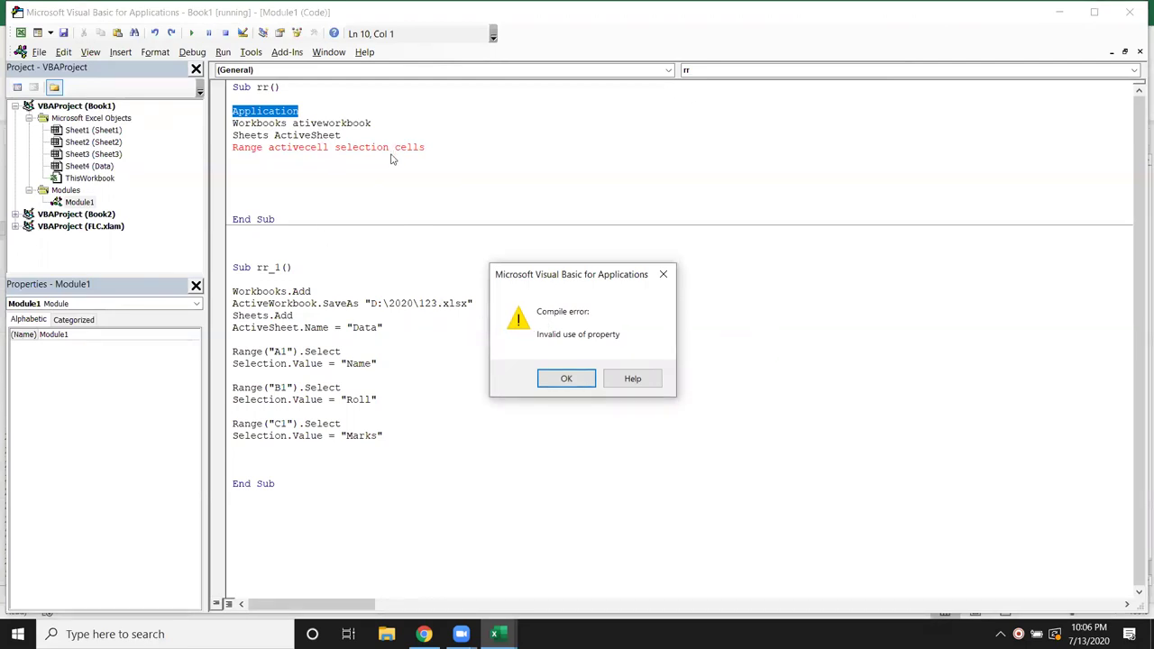
{"action": "left_click", "coordinate": [662, 274]}
{"action": "left_click", "coordinate": [935, 202]}
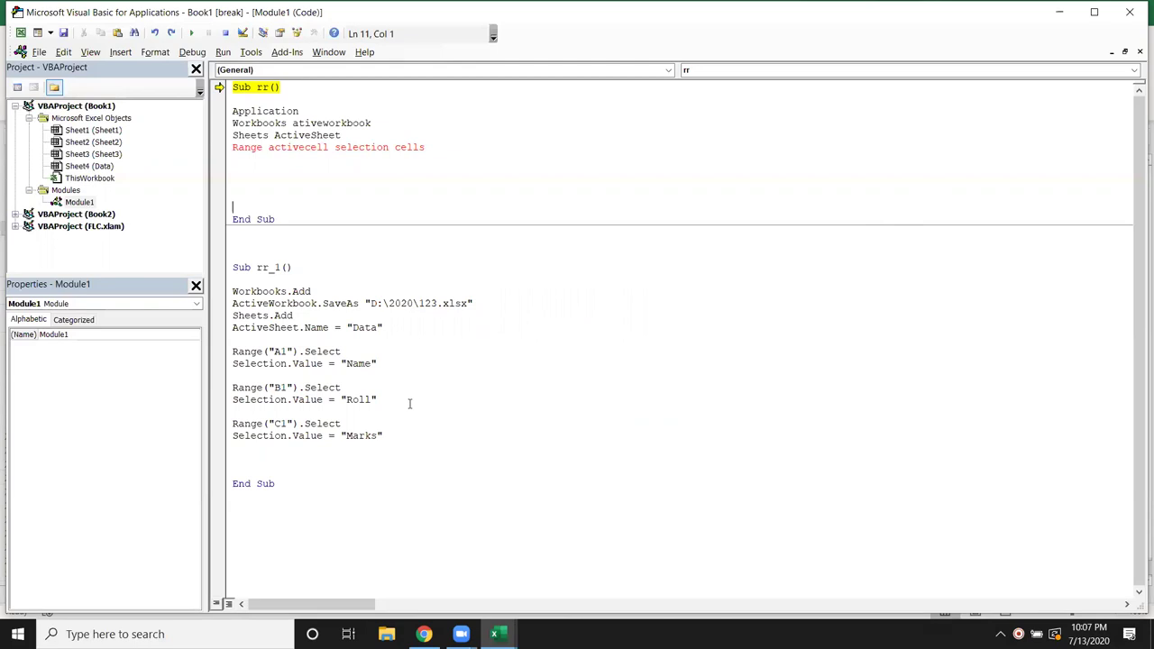
Highlight Workbooks.Add, ActiveWorkbook.SaveAs and the path D:\2020\123.xlsx in rr_1
{"action": "double_click", "coordinate": [267, 292]}
{"action": "left_click", "coordinate": [278, 285]}
{"action": "double_click", "coordinate": [283, 291]}
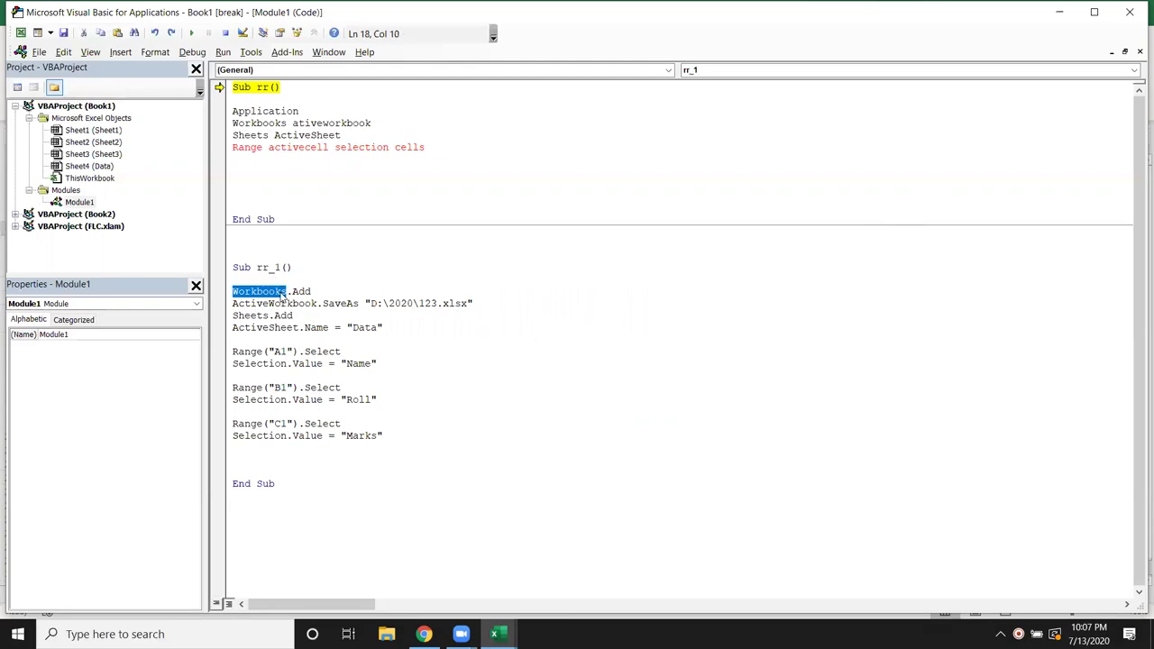
{"action": "double_click", "coordinate": [298, 292]}
{"action": "double_click", "coordinate": [296, 306]}
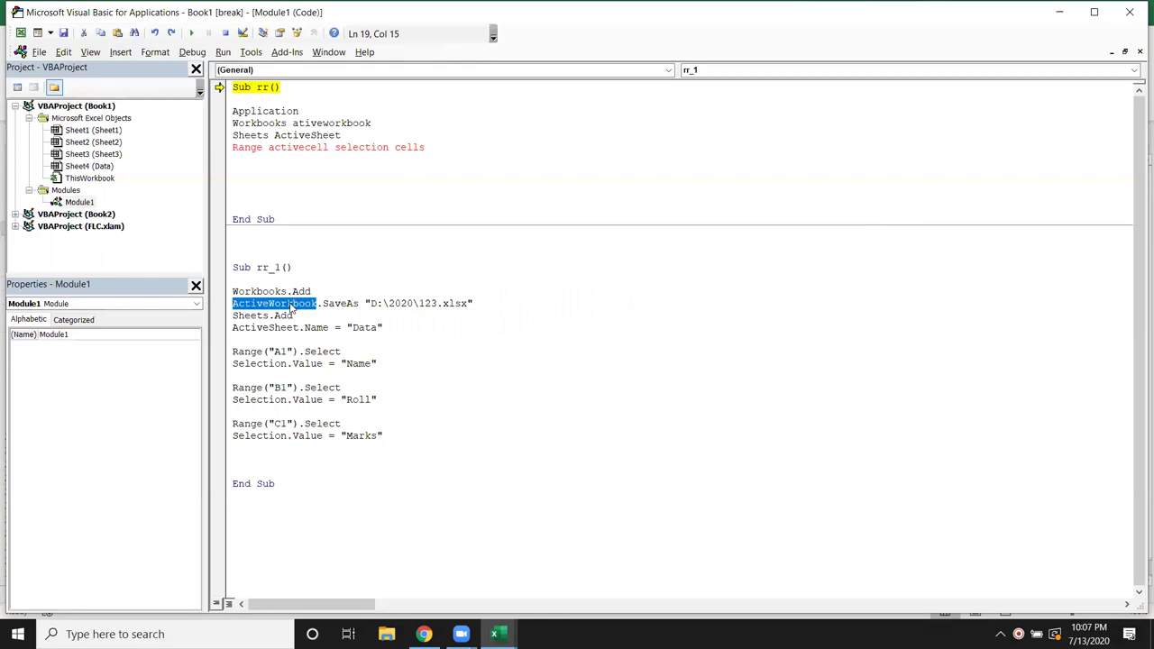
{"action": "double_click", "coordinate": [339, 304]}
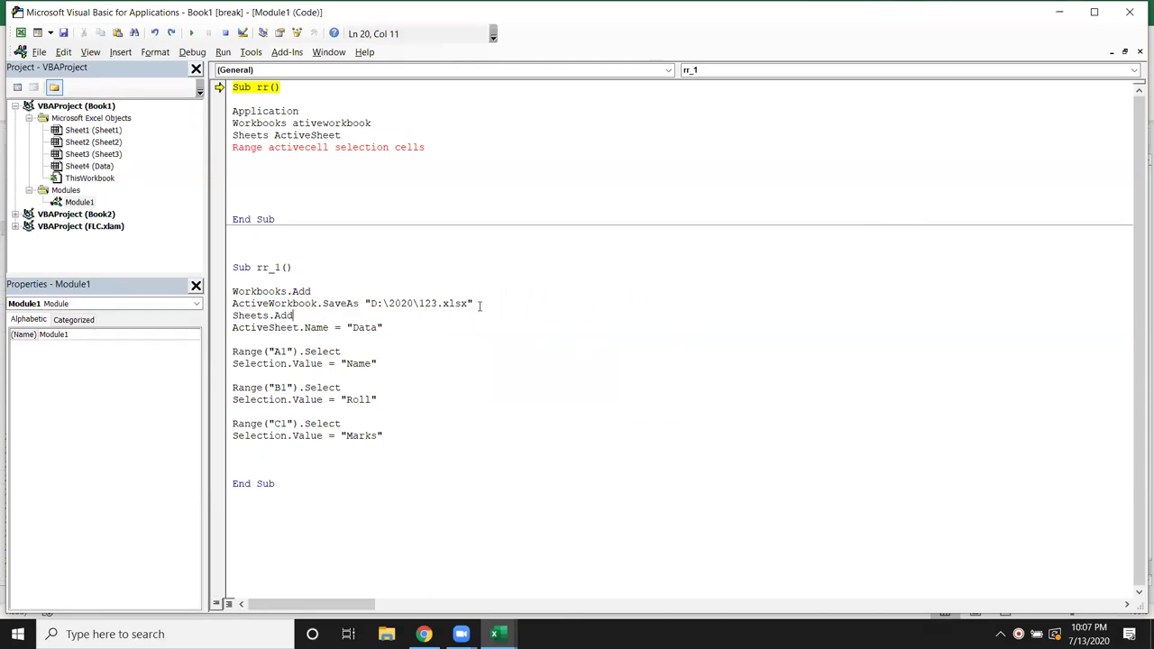
{"action": "left_click_drag", "start_coordinate": [473, 304], "coordinate": [370, 303]}
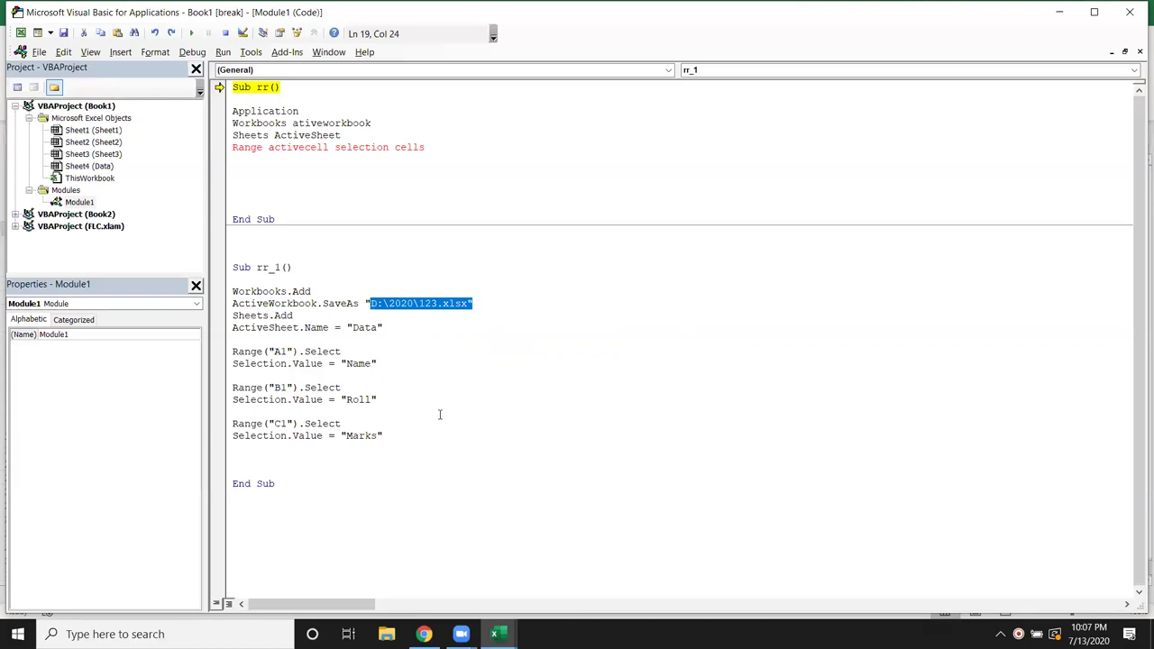
Highlight Range("B1"), then SaveAs and its save path again, and clear the highlight
{"action": "left_click_drag", "start_coordinate": [233, 388], "coordinate": [294, 387]}
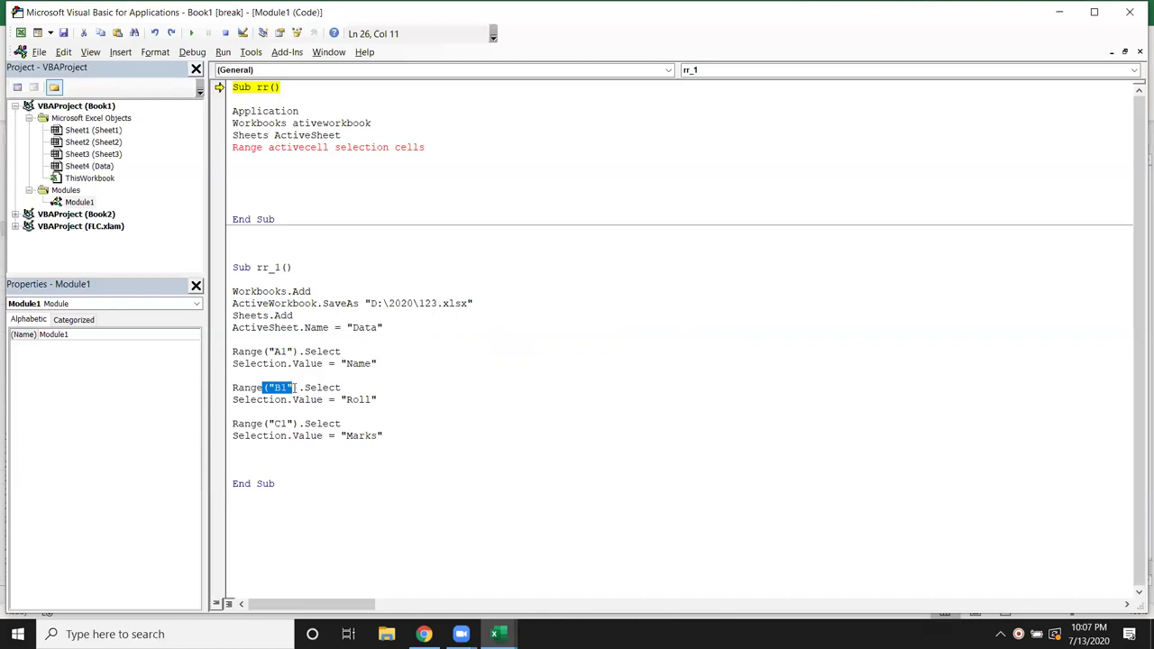
{"action": "left_click_drag", "start_coordinate": [296, 389], "coordinate": [297, 394]}
{"action": "double_click", "coordinate": [343, 310]}
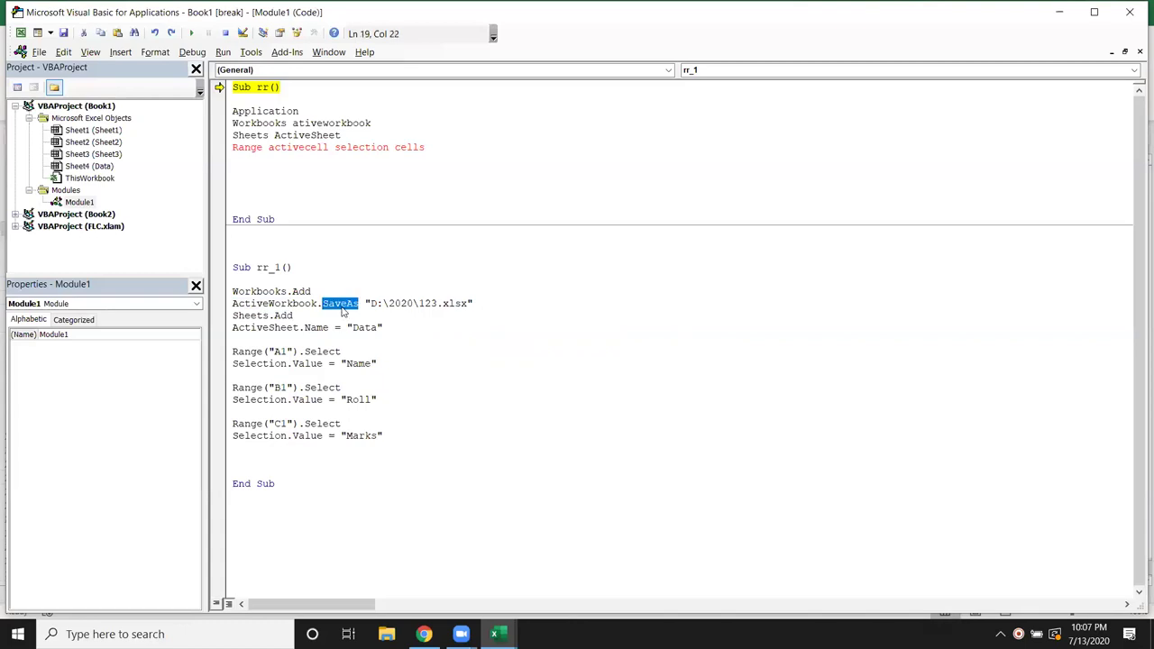
{"action": "mouse_move", "coordinate": [365, 304]}
{"action": "left_mouse_down"}
{"action": "mouse_move", "coordinate": [492, 302]}
{"action": "mouse_move", "coordinate": [484, 285]}
{"action": "left_mouse_up"}
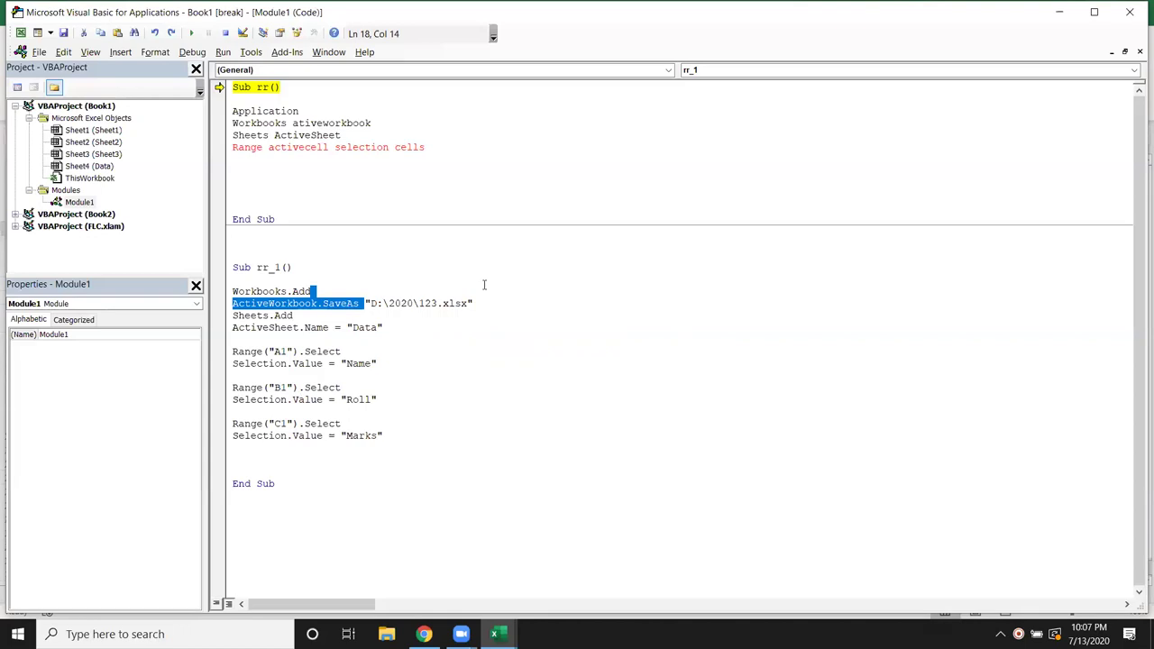
{"action": "left_click", "coordinate": [456, 328]}
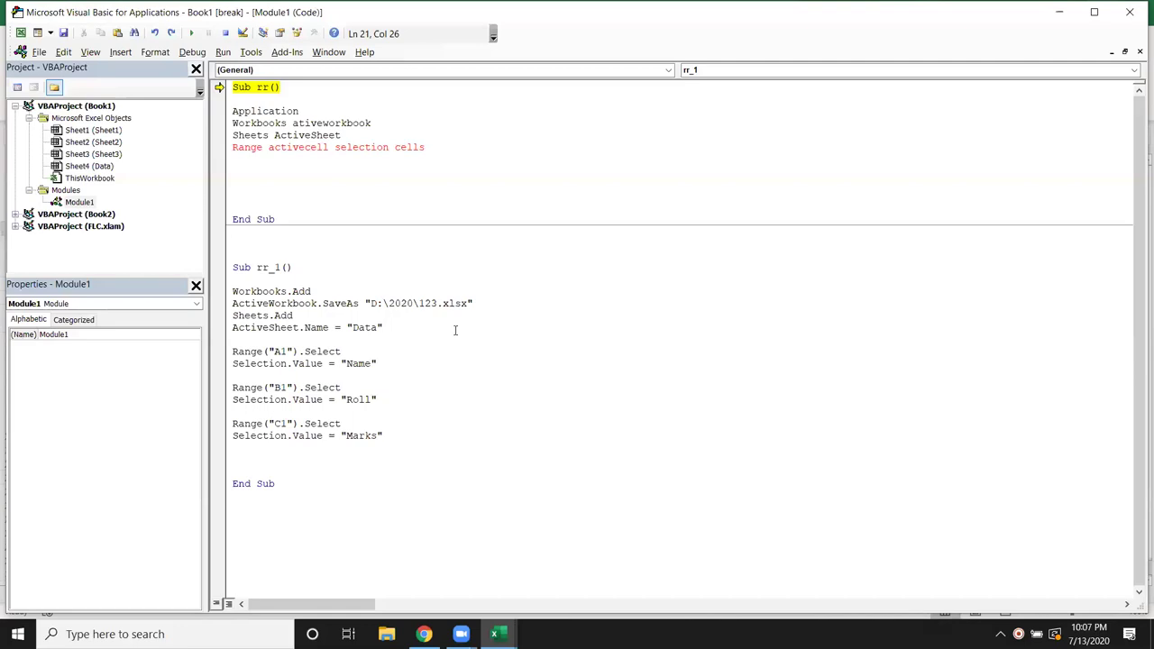
Reset the paused rr run so the editor leaves break mode
{"action": "left_click", "coordinate": [311, 183]}
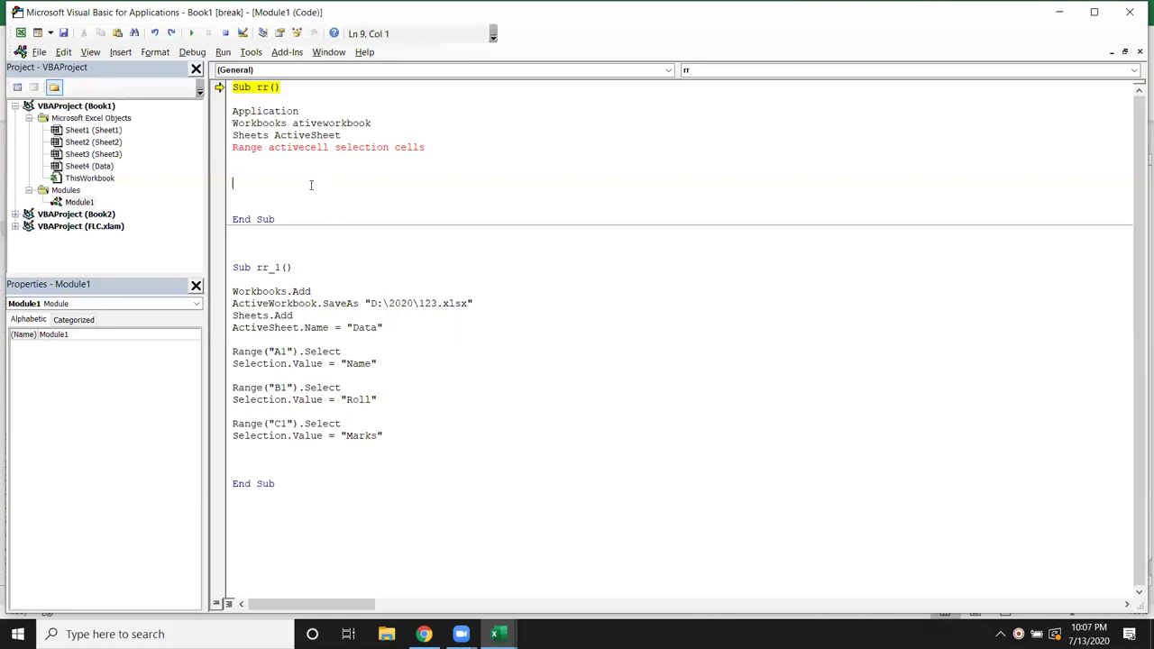
{"action": "left_click", "coordinate": [225, 33]}
{"action": "left_click", "coordinate": [321, 340]}
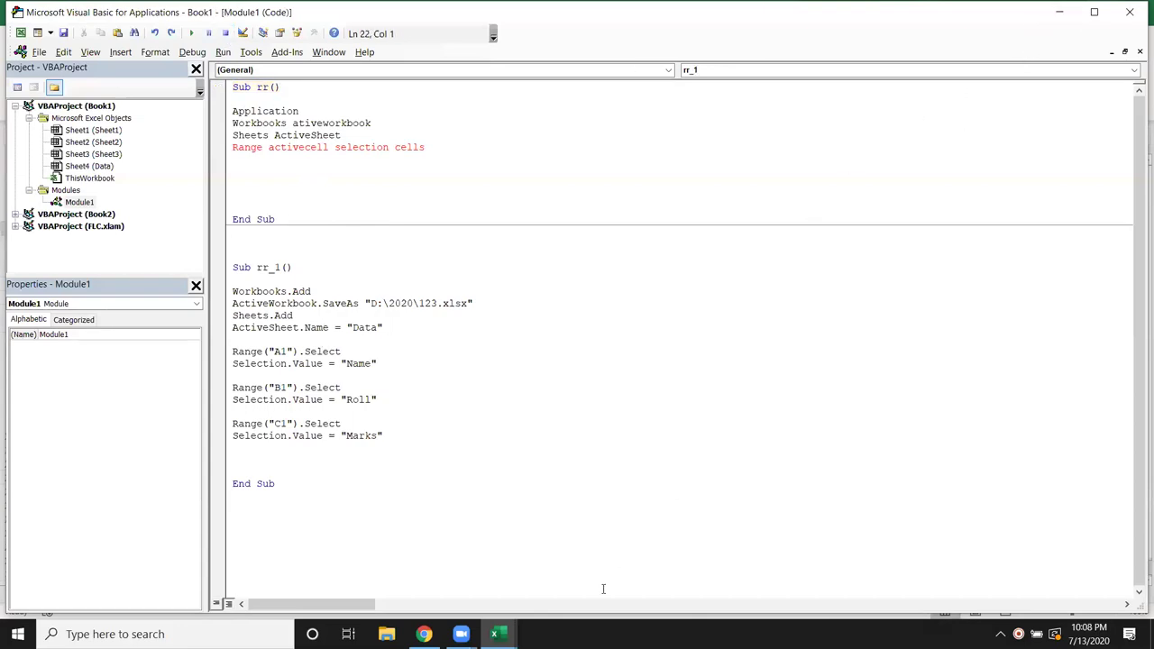
Open the excel-vba.com 'Macros in Excel (VBA)' tutorial in a new Chrome tab and scroll down
{"action": "left_click", "coordinate": [424, 634]}
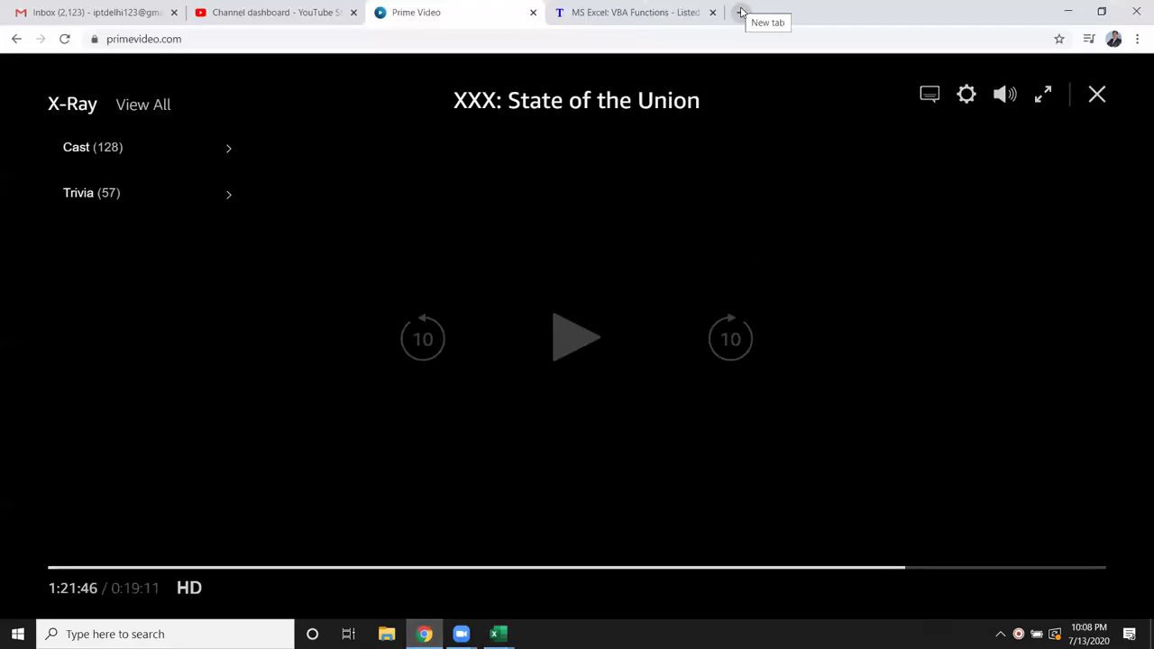
{"action": "left_click", "coordinate": [741, 11]}
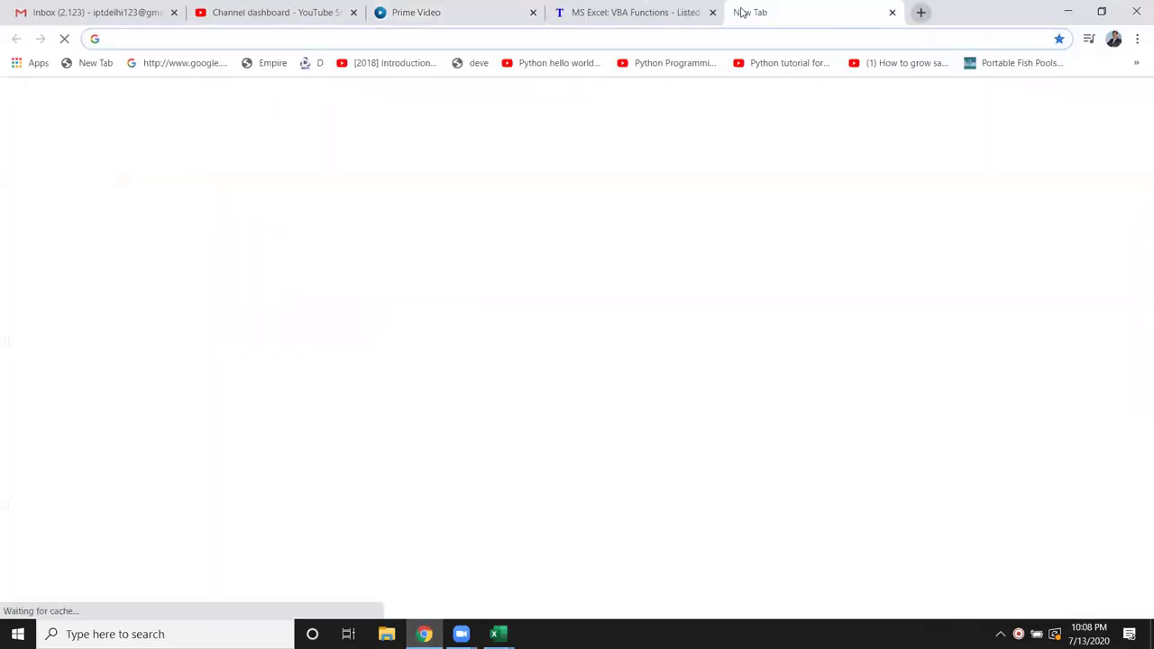
{"action": "type", "text": "e"}
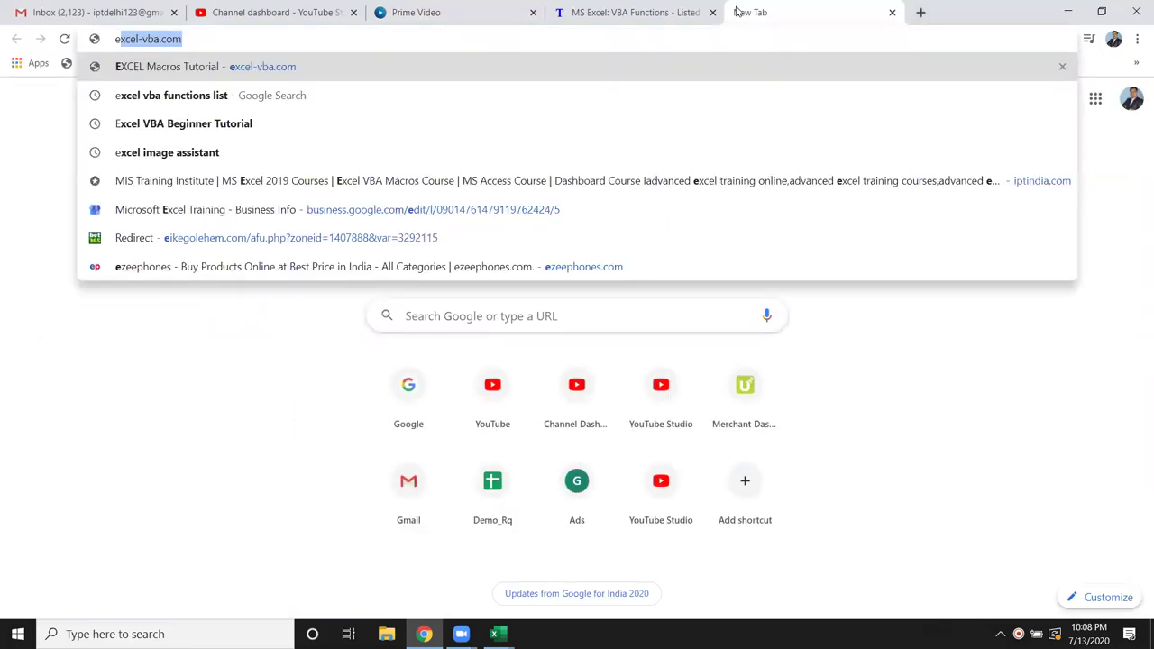
{"action": "key", "text": "Return"}
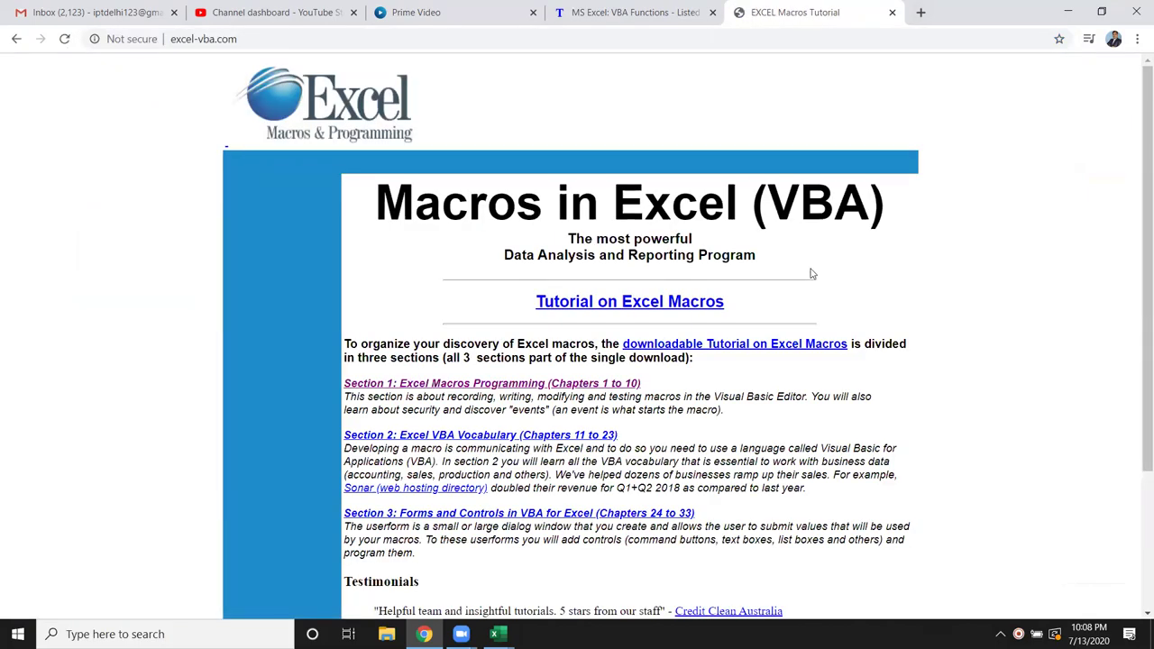
{"action": "scroll", "coordinate": [812, 277], "scroll_direction": "down", "scroll_amount": 1}
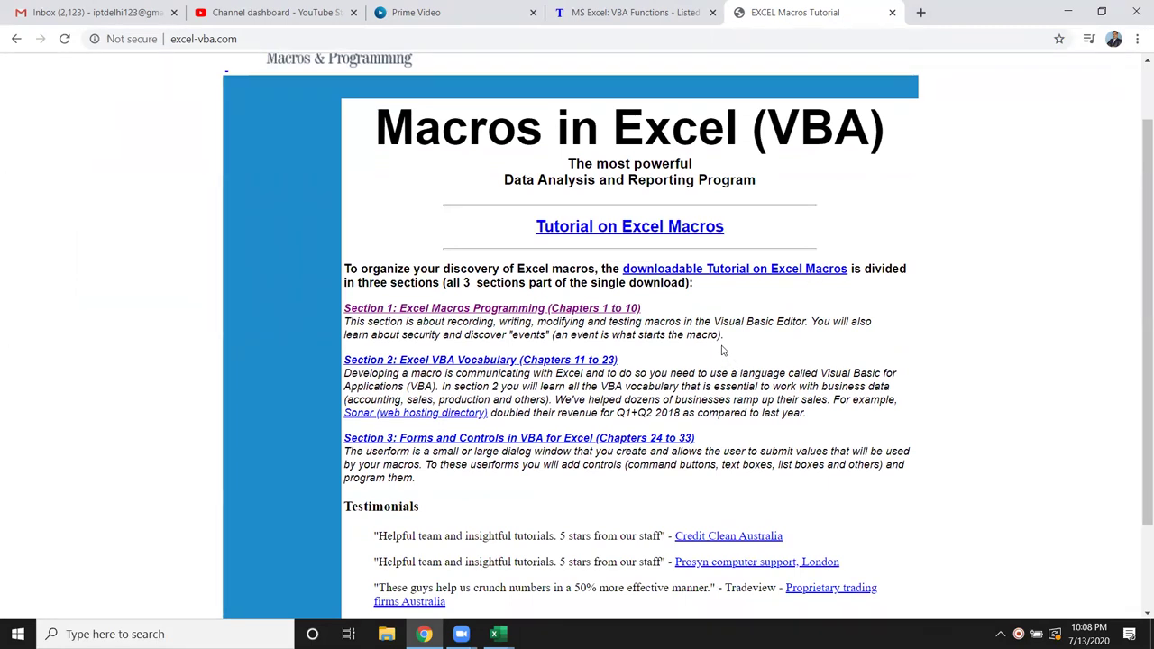
{"action": "left_click", "coordinate": [575, 316]}
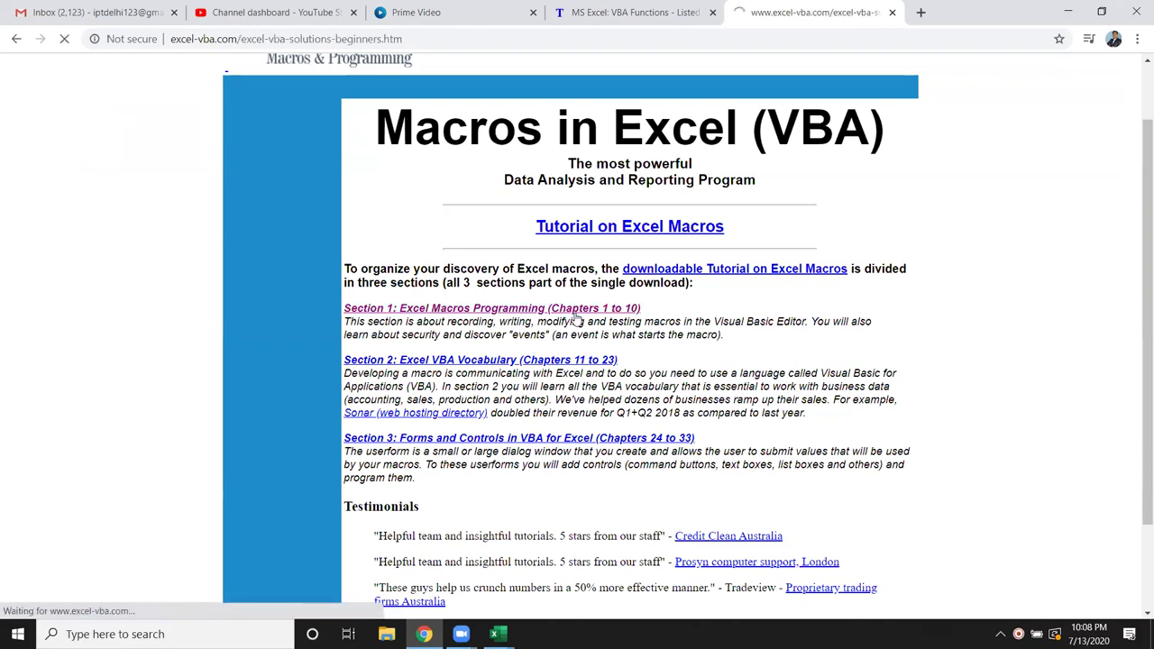
{"action": "scroll", "coordinate": [621, 352], "scroll_direction": "down", "scroll_amount": 5}
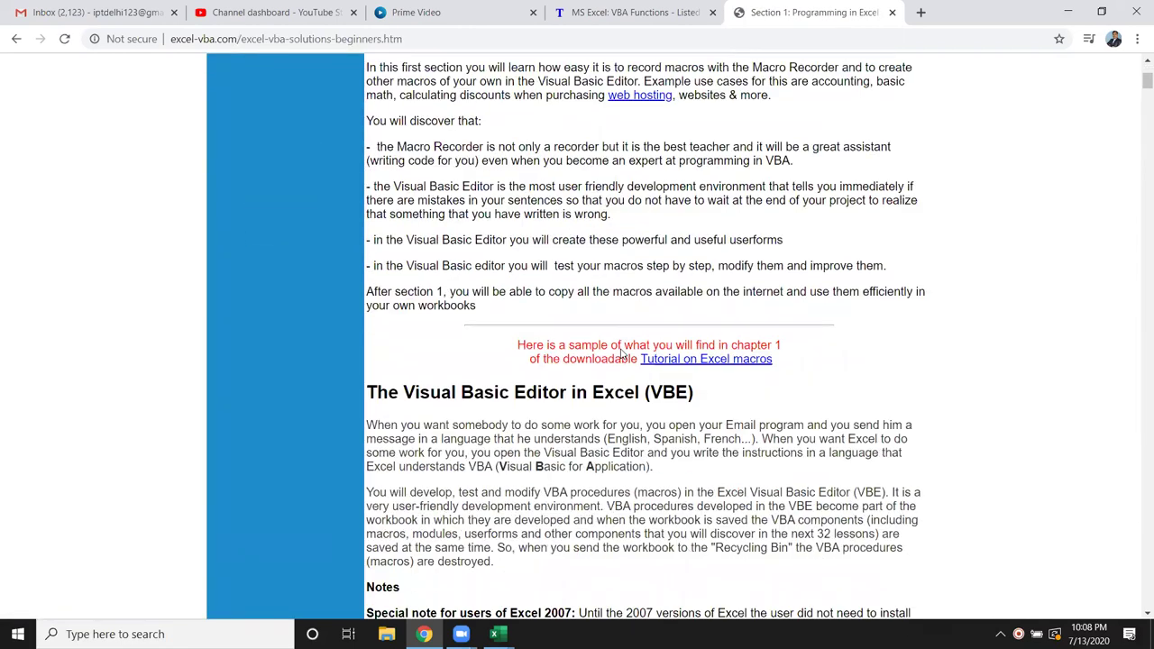
{"action": "scroll", "coordinate": [623, 348], "scroll_direction": "down", "scroll_amount": 3}
{"action": "scroll", "coordinate": [623, 348], "scroll_direction": "down", "scroll_amount": 2}
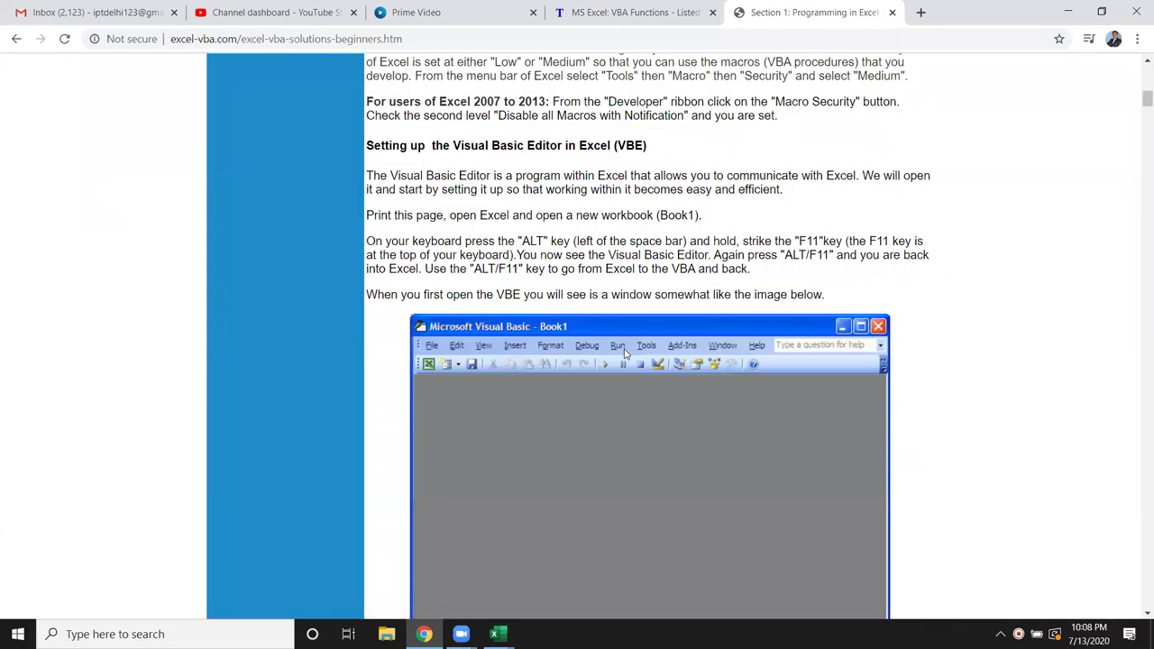
{"action": "scroll", "coordinate": [623, 348], "scroll_direction": "down", "scroll_amount": 3}
{"action": "scroll", "coordinate": [623, 348], "scroll_direction": "down", "scroll_amount": 2}
{"action": "scroll", "coordinate": [624, 353], "scroll_direction": "down", "scroll_amount": 2}
{"action": "scroll", "coordinate": [624, 353], "scroll_direction": "down", "scroll_amount": 5}
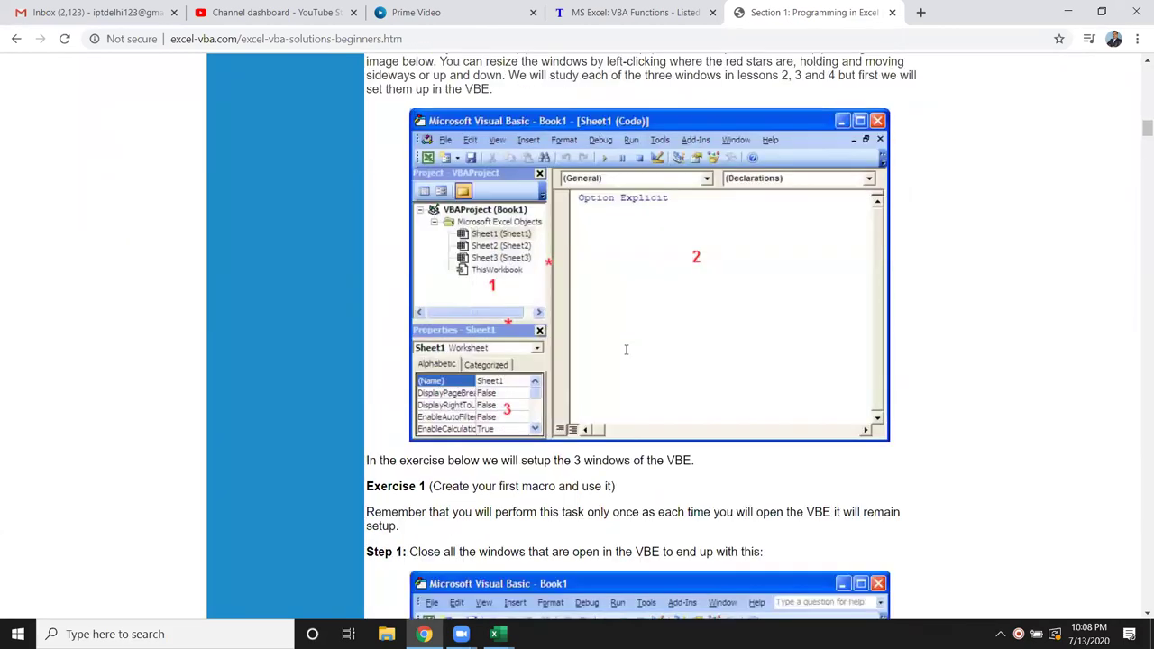
{"action": "scroll", "coordinate": [624, 354], "scroll_direction": "down", "scroll_amount": 3}
{"action": "scroll", "coordinate": [628, 351], "scroll_direction": "down", "scroll_amount": 5}
{"action": "scroll", "coordinate": [629, 351], "scroll_direction": "down", "scroll_amount": 3}
{"action": "scroll", "coordinate": [628, 352], "scroll_direction": "down", "scroll_amount": 4}
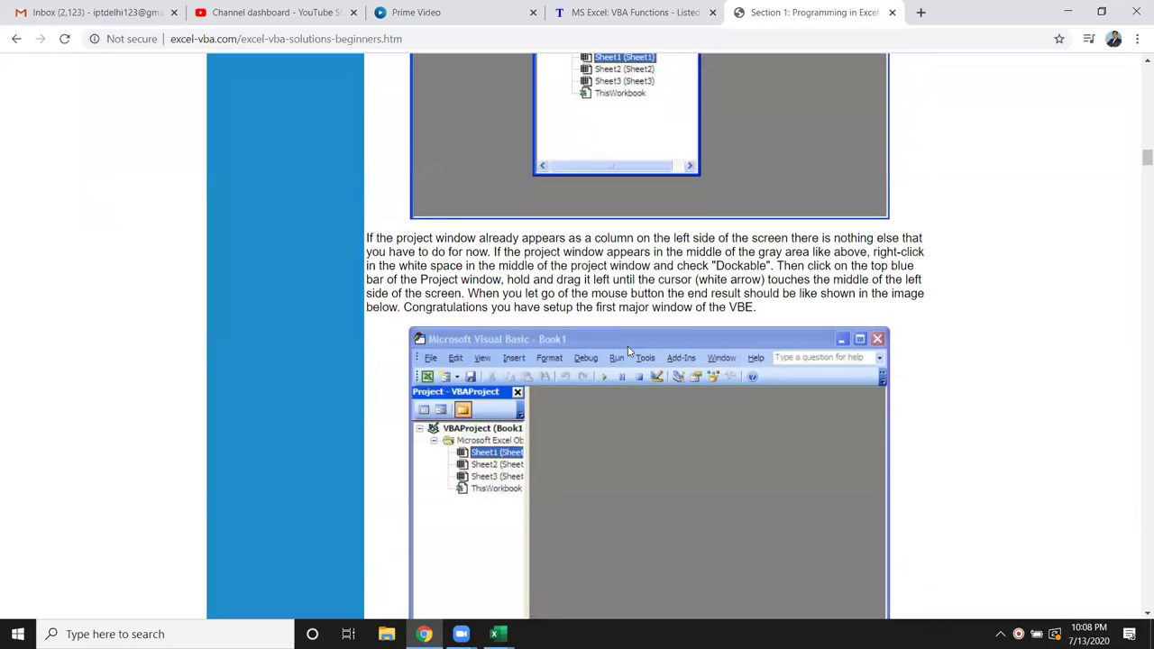
{"action": "scroll", "coordinate": [628, 351], "scroll_direction": "down", "scroll_amount": 5}
{"action": "scroll", "coordinate": [628, 350], "scroll_direction": "down", "scroll_amount": 3}
{"action": "scroll", "coordinate": [629, 349], "scroll_direction": "down", "scroll_amount": 4}
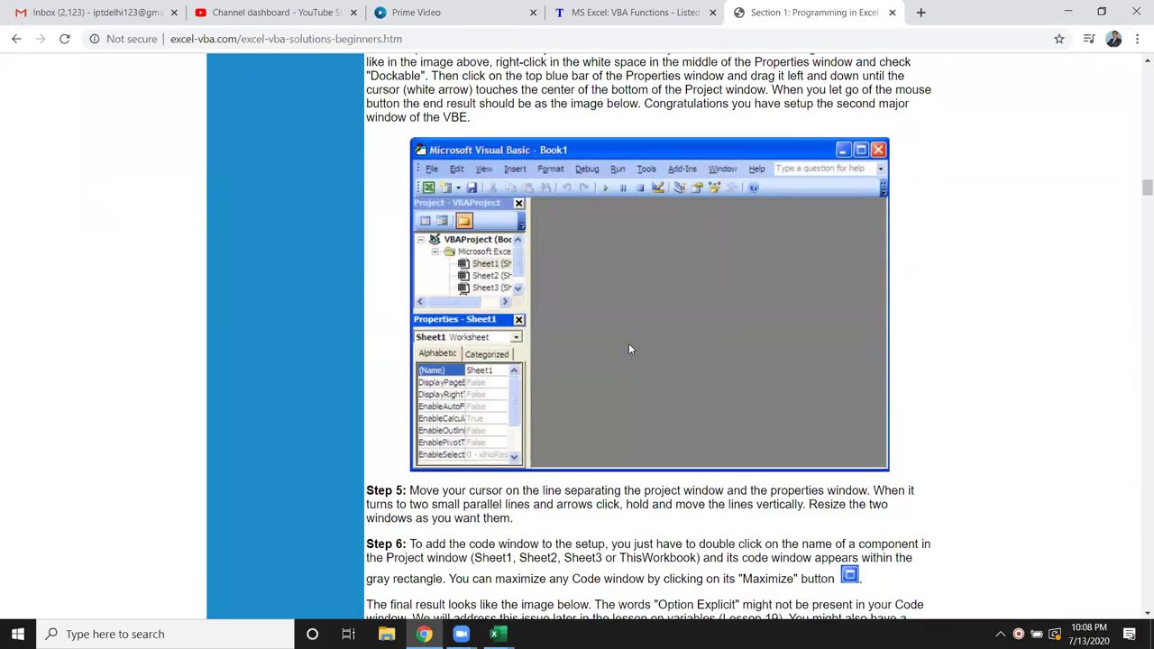
{"action": "scroll", "coordinate": [629, 343], "scroll_direction": "down", "scroll_amount": 6}
{"action": "scroll", "coordinate": [629, 347], "scroll_direction": "down", "scroll_amount": 3}
{"action": "scroll", "coordinate": [629, 349], "scroll_direction": "down", "scroll_amount": 3}
{"action": "scroll", "coordinate": [629, 348], "scroll_direction": "down", "scroll_amount": 5}
{"action": "scroll", "coordinate": [629, 349], "scroll_direction": "down", "scroll_amount": 5}
{"action": "scroll", "coordinate": [630, 348], "scroll_direction": "down", "scroll_amount": 3}
{"action": "scroll", "coordinate": [630, 348], "scroll_direction": "down", "scroll_amount": 5}
{"action": "scroll", "coordinate": [630, 347], "scroll_direction": "down", "scroll_amount": 5}
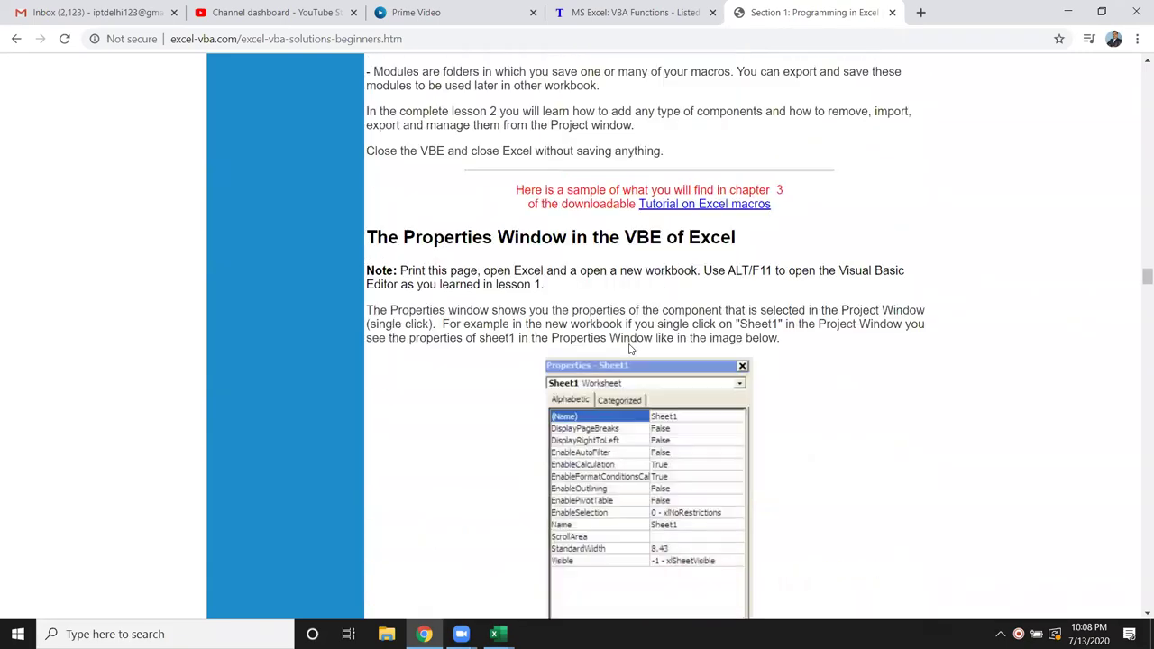
{"action": "scroll", "coordinate": [629, 345], "scroll_direction": "down", "scroll_amount": 6}
{"action": "scroll", "coordinate": [629, 343], "scroll_direction": "down", "scroll_amount": 5}
{"action": "scroll", "coordinate": [629, 342], "scroll_direction": "down", "scroll_amount": 2}
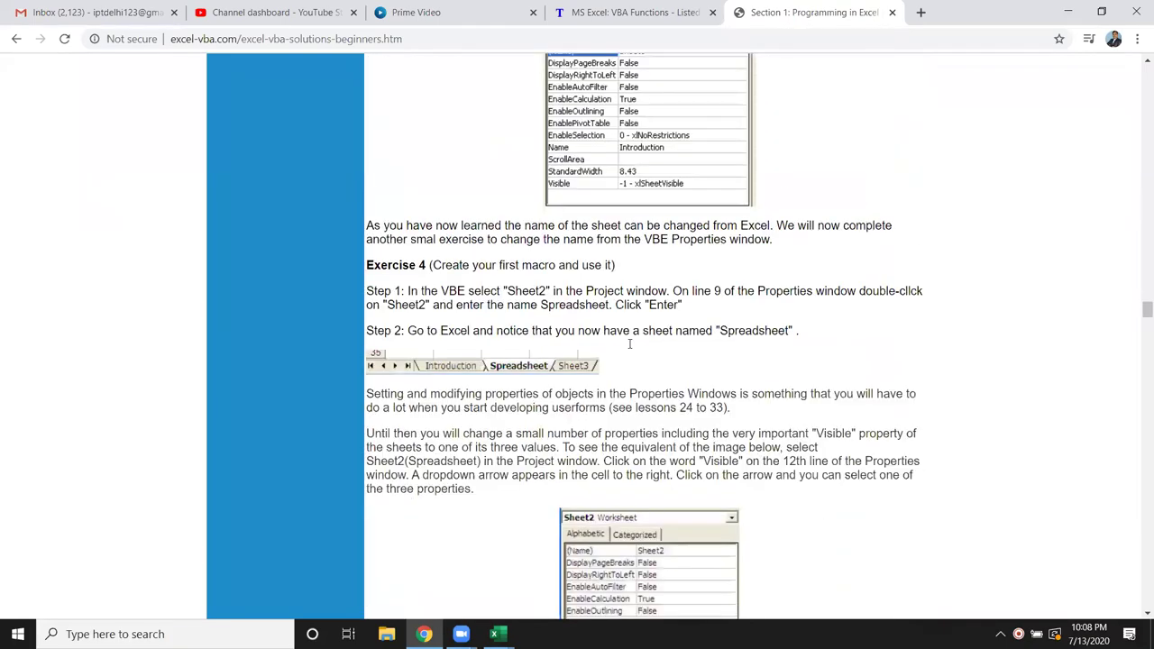
{"action": "scroll", "coordinate": [629, 341], "scroll_direction": "down", "scroll_amount": 6}
{"action": "scroll", "coordinate": [629, 341], "scroll_direction": "down", "scroll_amount": 2}
{"action": "scroll", "coordinate": [629, 343], "scroll_direction": "down", "scroll_amount": 2}
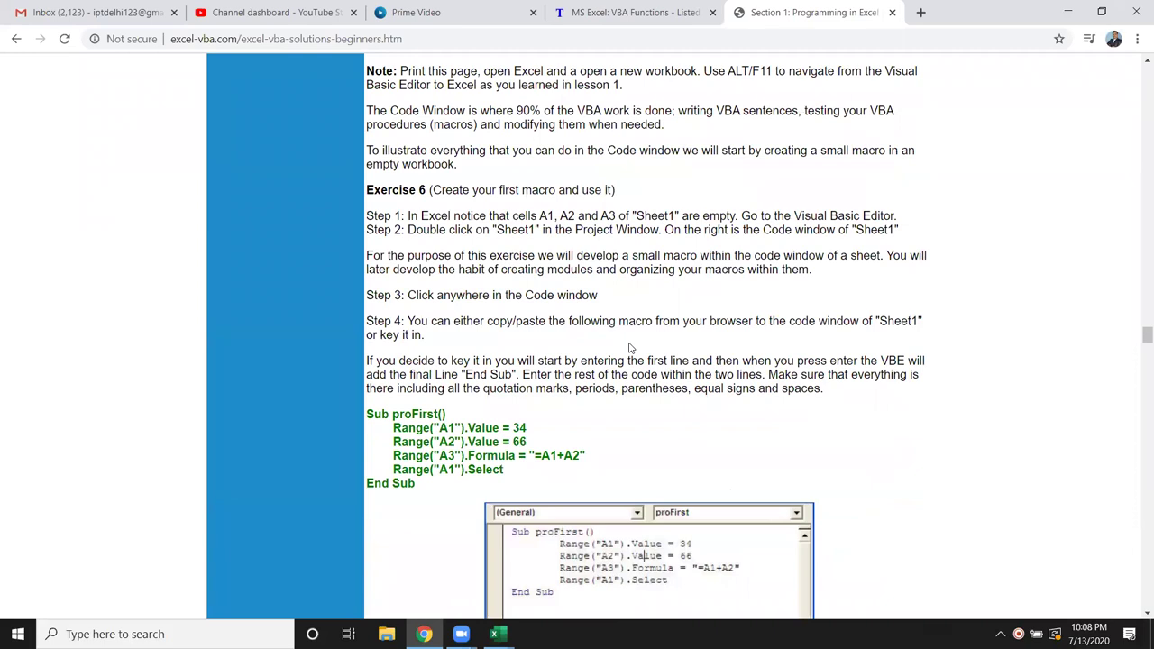
{"action": "scroll", "coordinate": [630, 348], "scroll_direction": "down", "scroll_amount": 3}
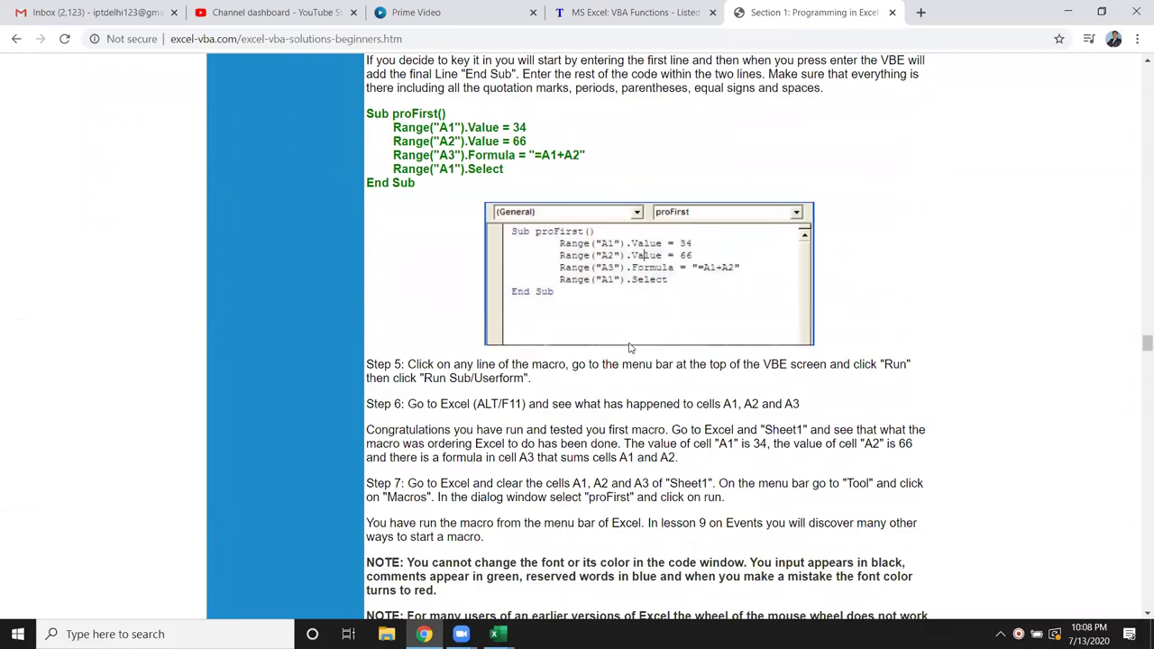
{"action": "left_click", "coordinate": [17, 40]}
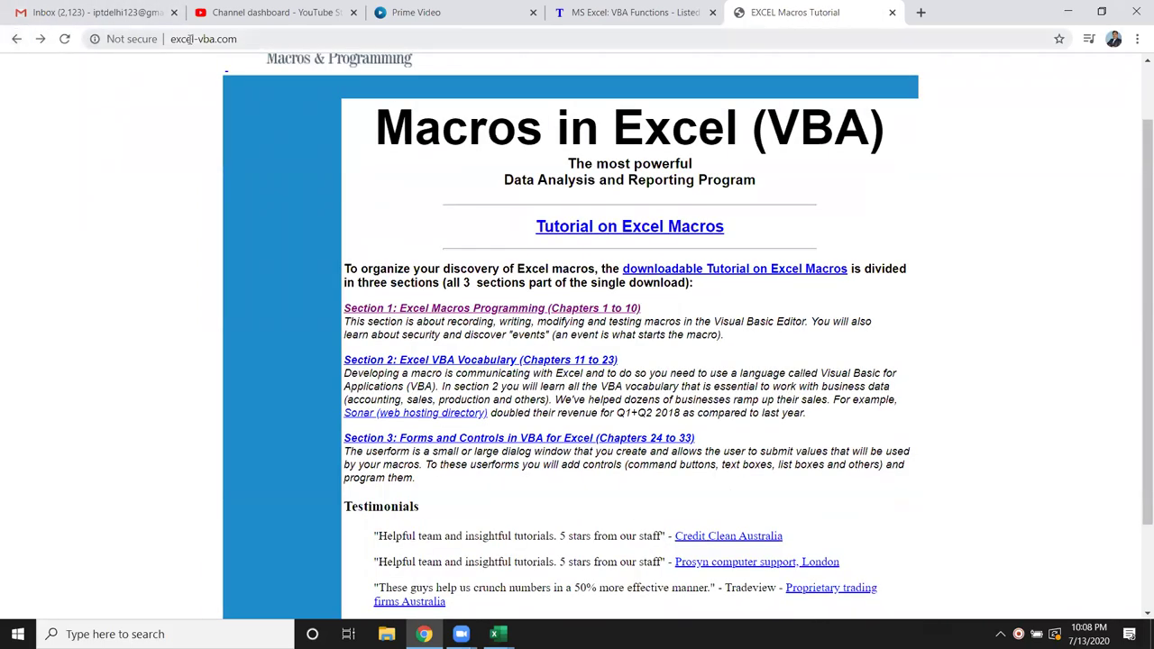
{"action": "left_click_drag", "start_coordinate": [239, 40], "coordinate": [197, 41]}
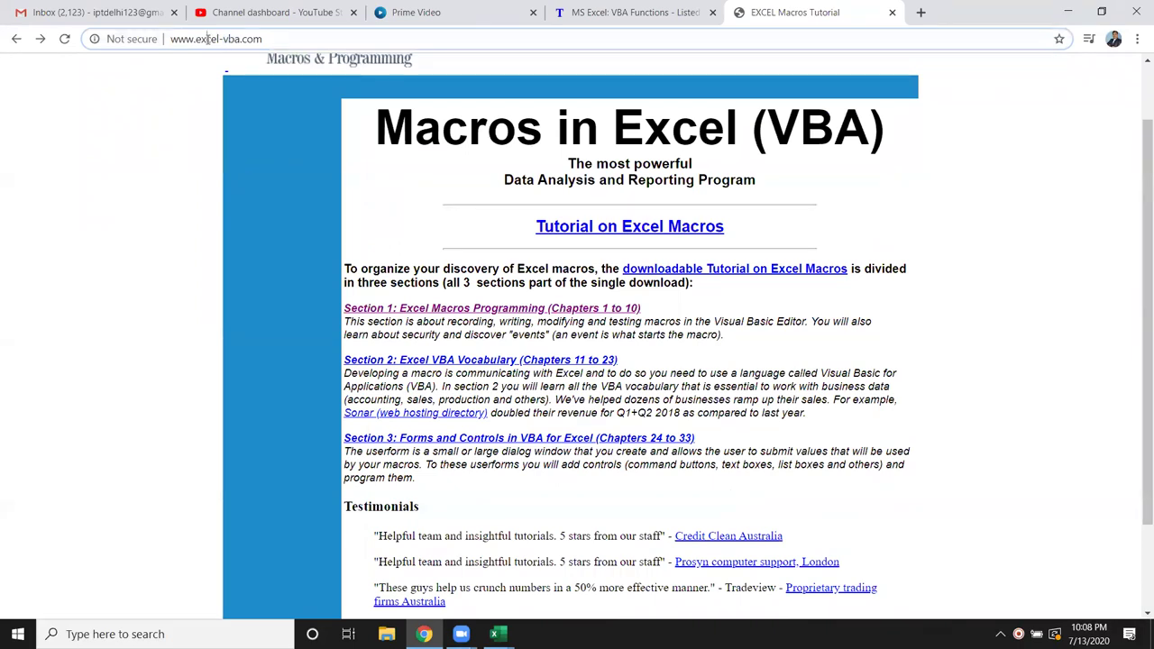
{"action": "triple_click", "coordinate": [204, 39]}
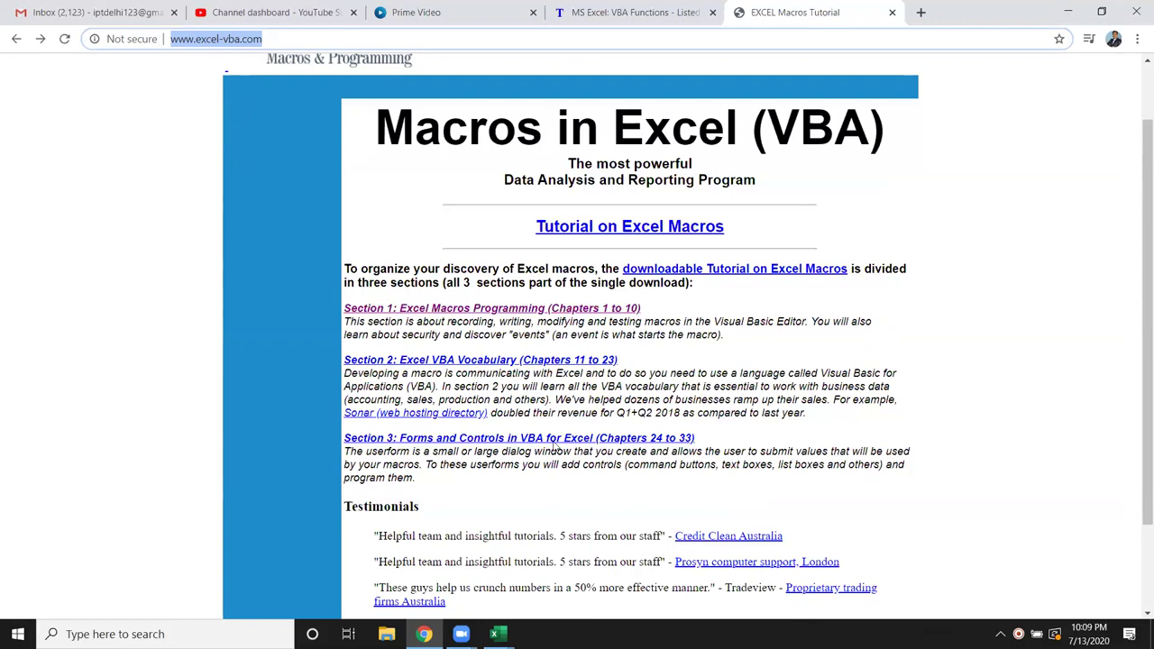
{"action": "left_click", "coordinate": [1032, 123]}
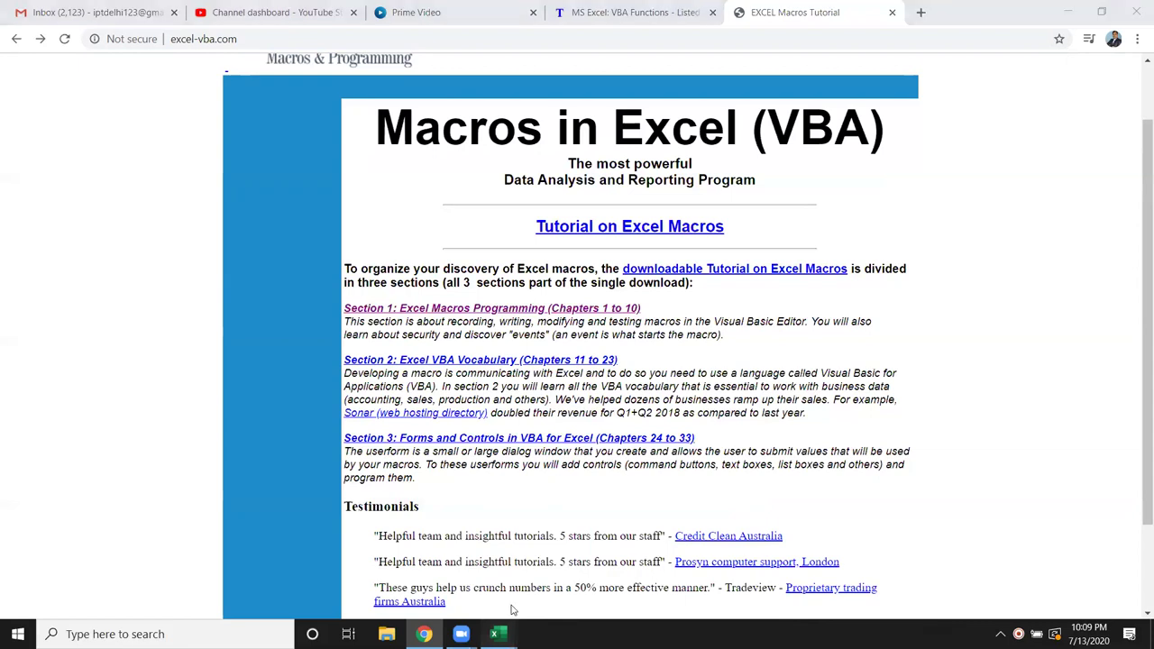
In the VBA editor, highlight Workbooks, Sheets, Range and Application in the rr macro
{"action": "mouse_move", "coordinate": [495, 633]}
{"action": "left_click", "coordinate": [540, 590]}
{"action": "left_click", "coordinate": [294, 220]}
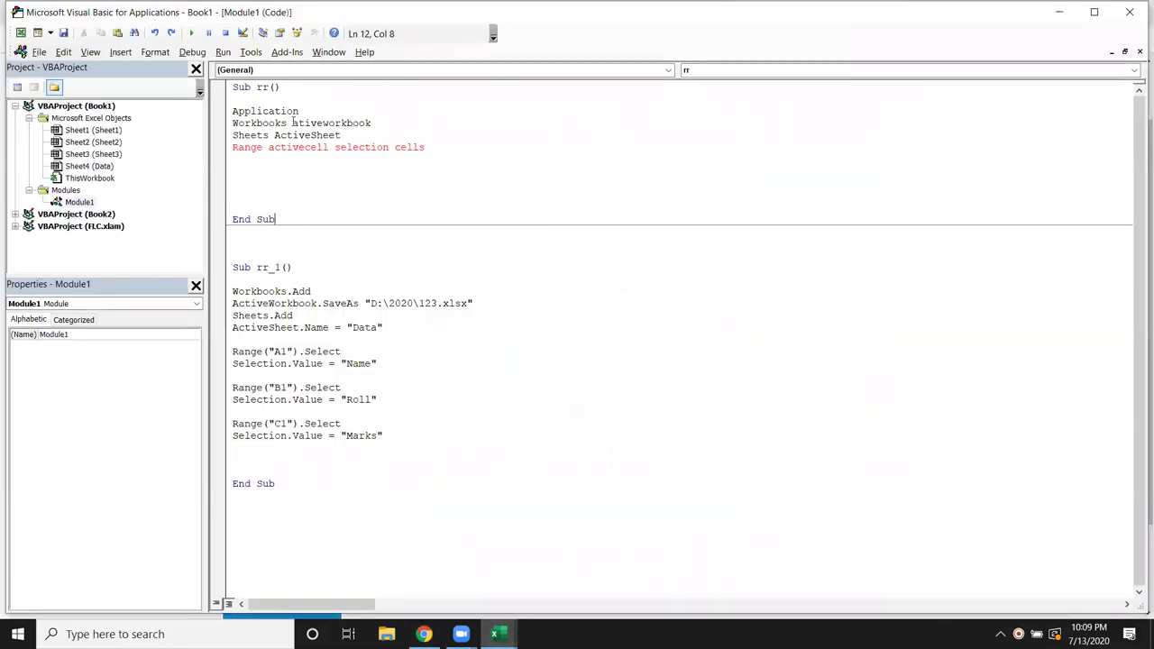
{"action": "left_click", "coordinate": [274, 123]}
{"action": "double_click", "coordinate": [274, 122]}
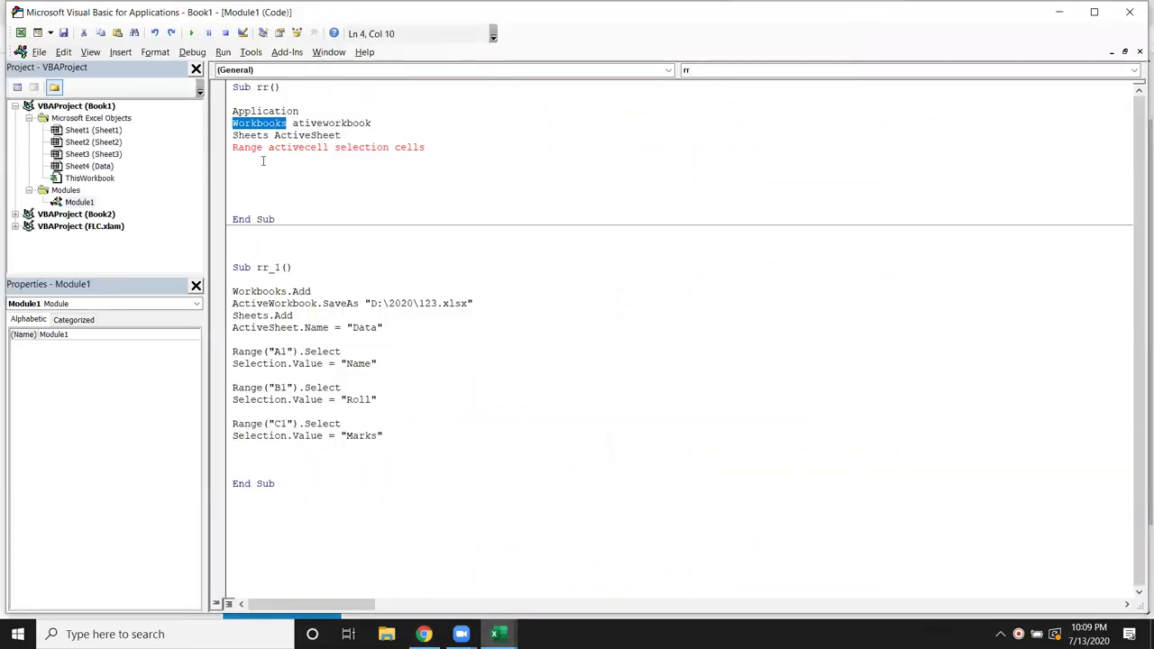
{"action": "double_click", "coordinate": [250, 135]}
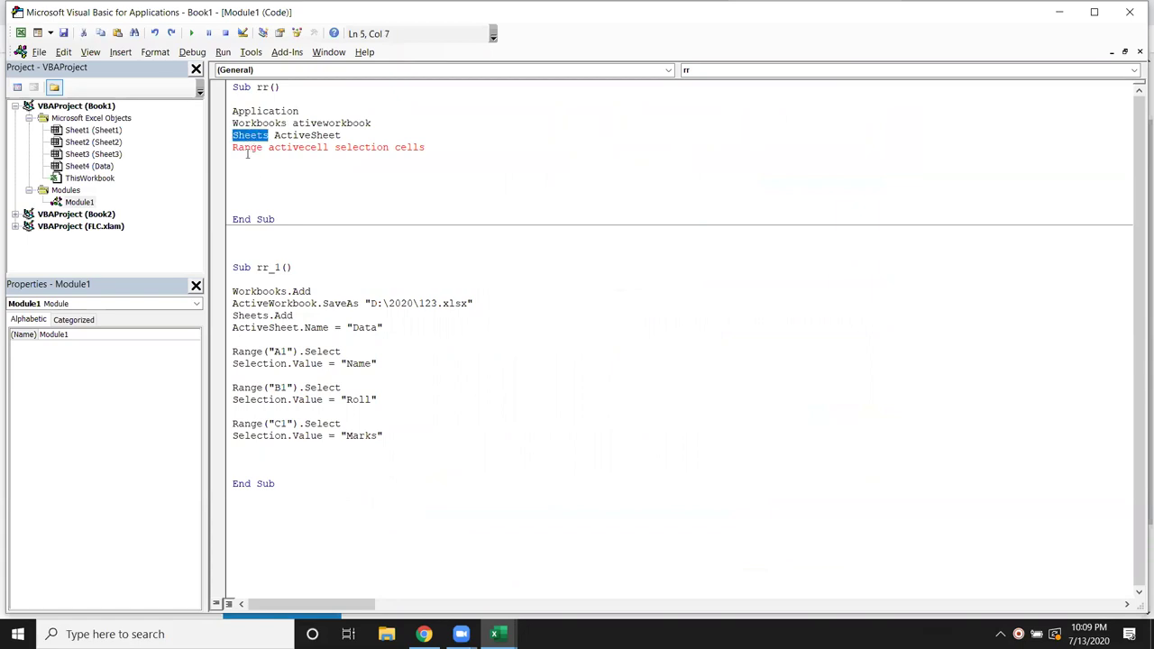
{"action": "double_click", "coordinate": [247, 149]}
{"action": "left_click_drag", "start_coordinate": [299, 111], "coordinate": [233, 110]}
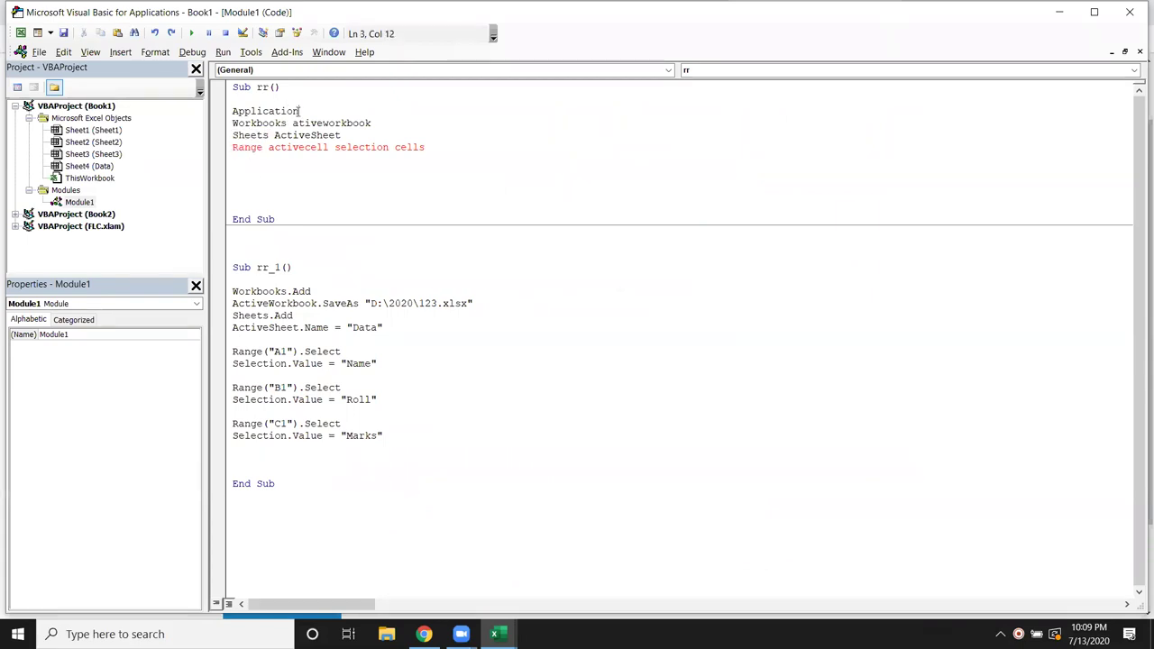
{"action": "left_click", "coordinate": [357, 184]}
{"action": "left_click", "coordinate": [252, 123]}
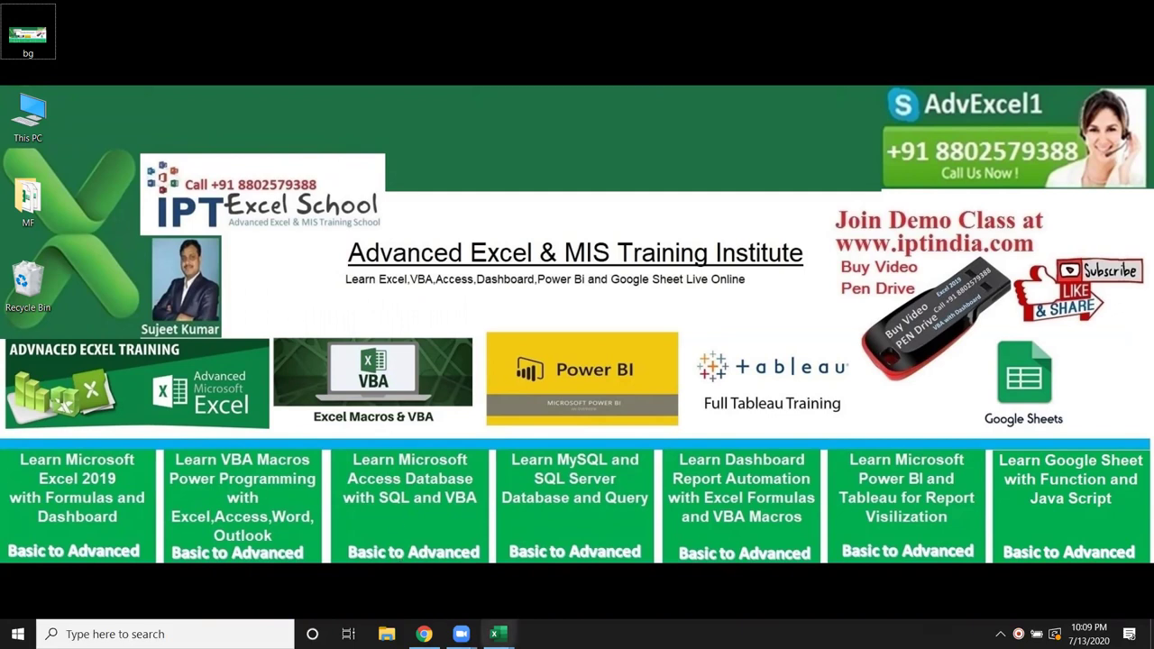
Restore the Book1 - Excel window from its taskbar preview
{"action": "mouse_move", "coordinate": [495, 634]}
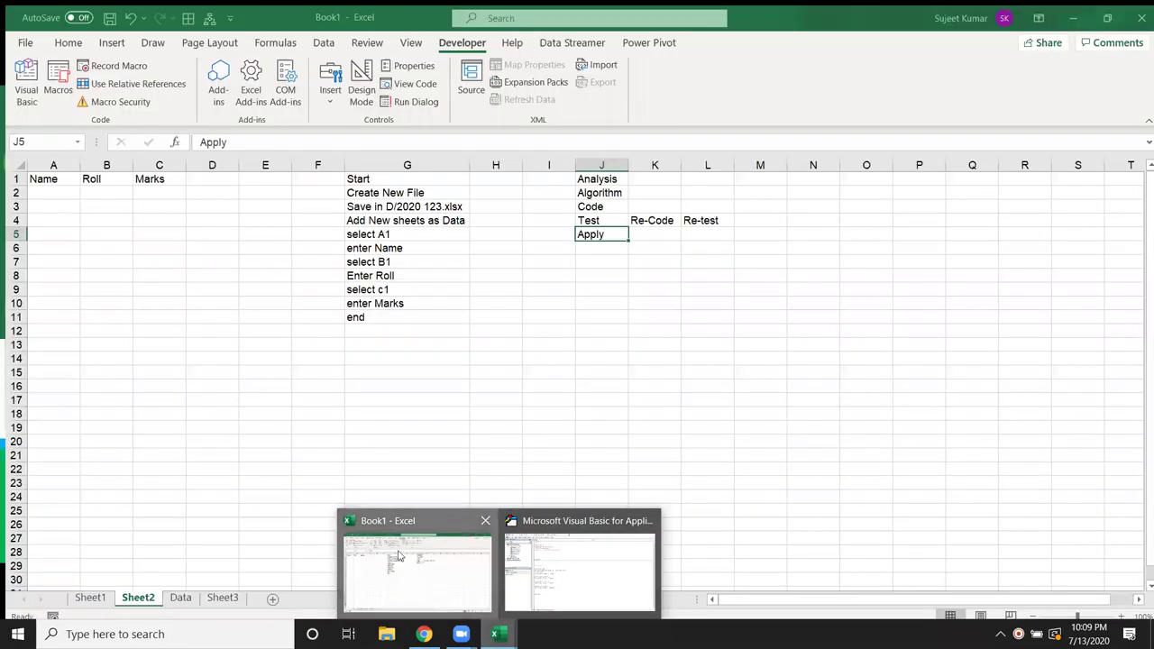
{"action": "left_click", "coordinate": [399, 556]}
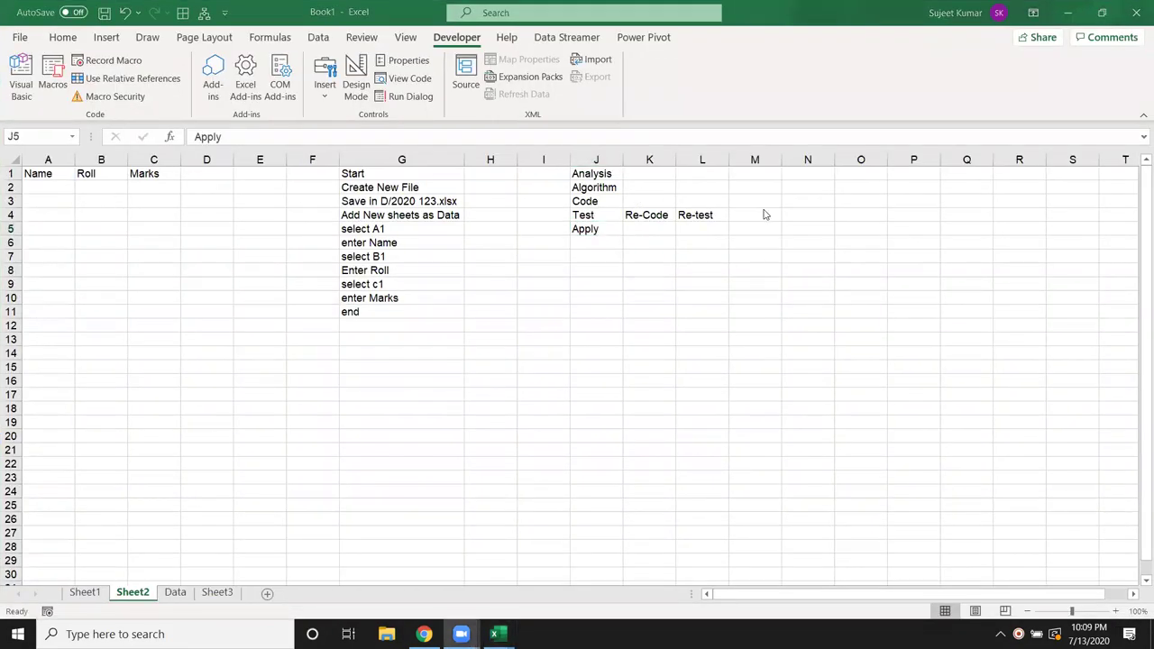